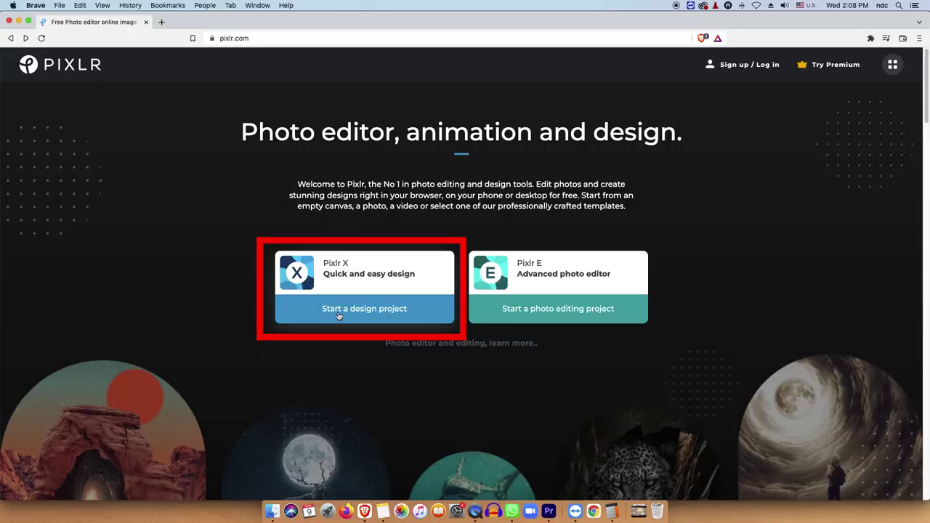
pyautogui.click(340, 310)
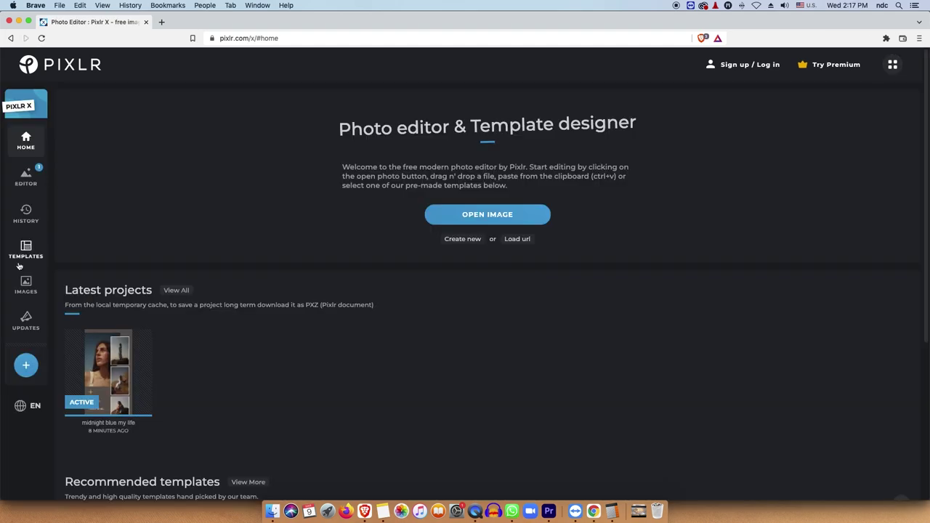
pyautogui.click(26, 248)
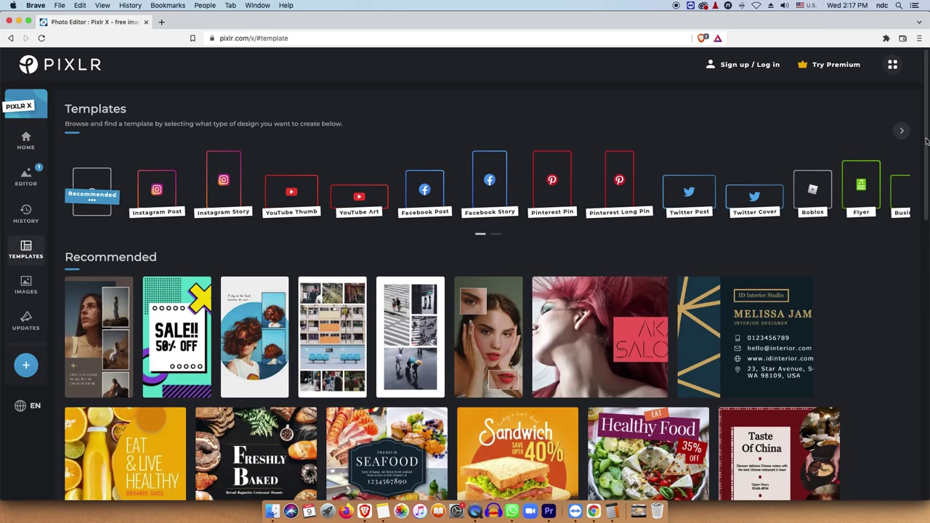
pyautogui.moveTo(927, 143); pyautogui.dragTo(927, 342)
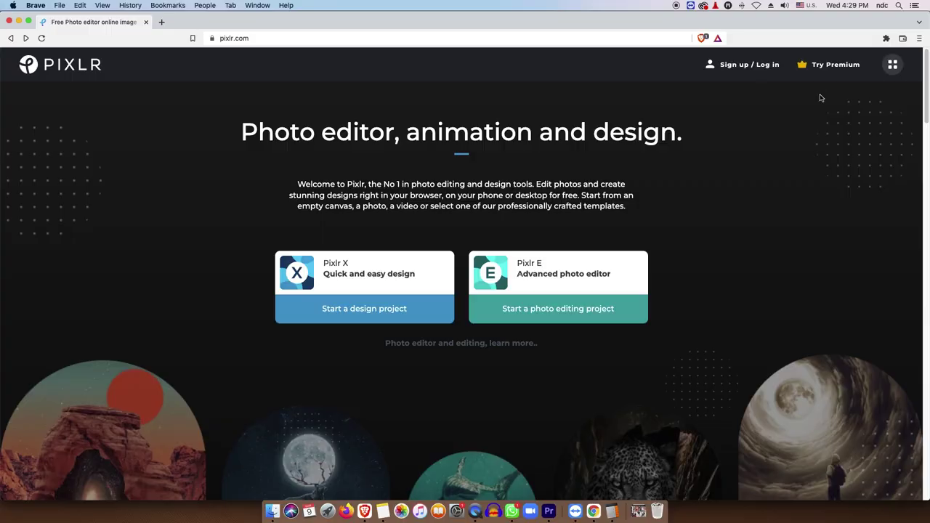
# View the Premium free-trial pricing page and scroll through the plans.
pyautogui.click(822, 74)
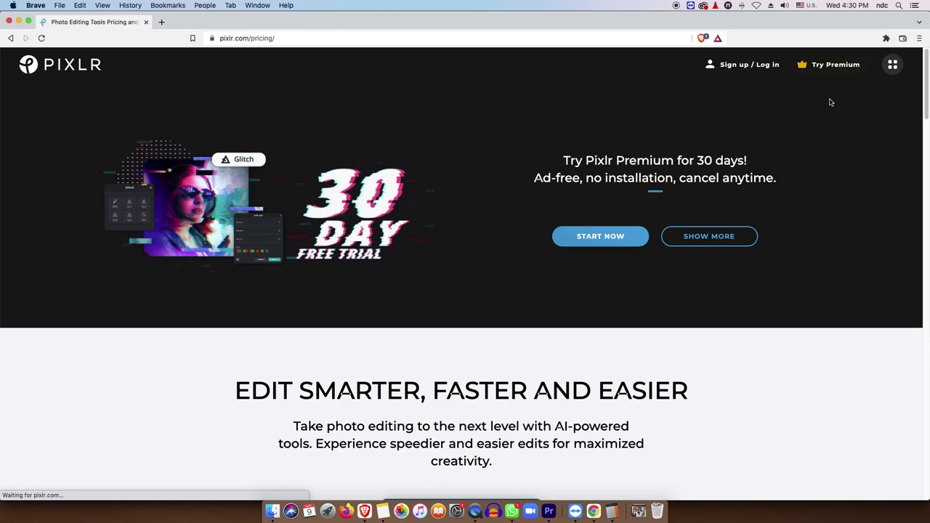
pyautogui.scroll(-5, 927, 102)
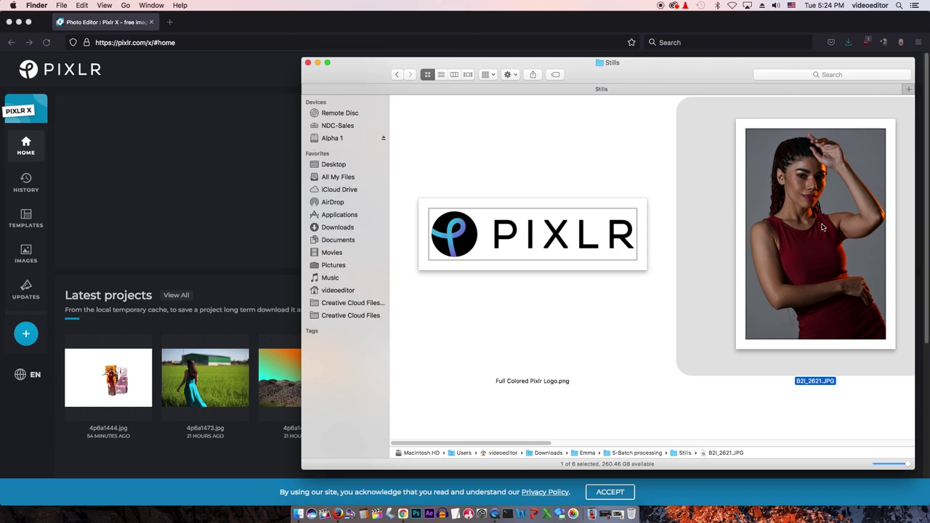
# Drag the red-dress model photo from Finder into Pixlr X to get the pre-resize prompt.
pyautogui.moveTo(823, 231); pyautogui.dragTo(203, 189)
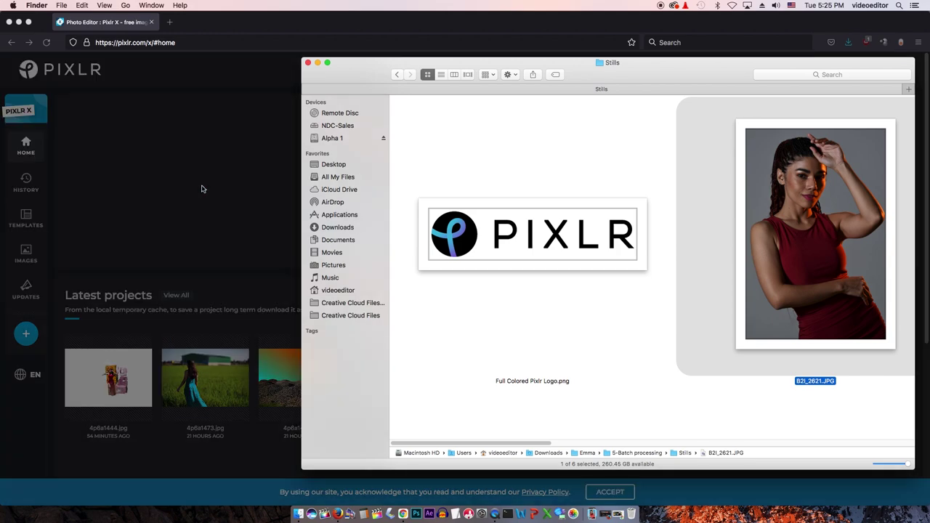
pyautogui.click(303, 32)
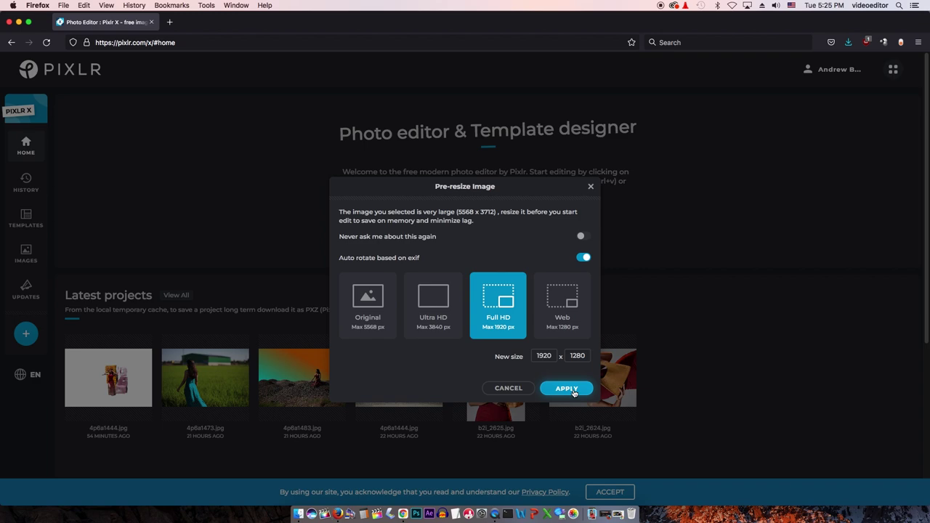
# Accept Full HD resizing and rotate the photo right to upright 1280×1920 portrait.
pyautogui.click(573, 391)
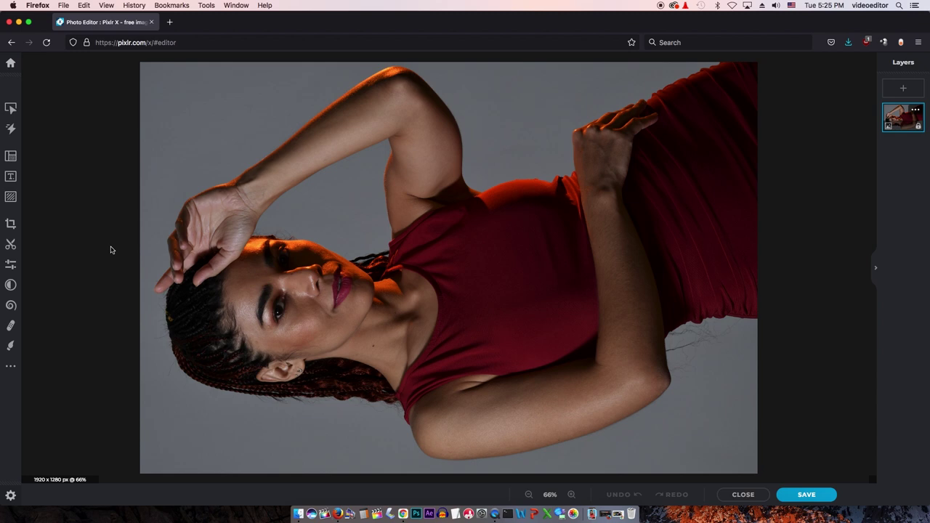
pyautogui.click(11, 224)
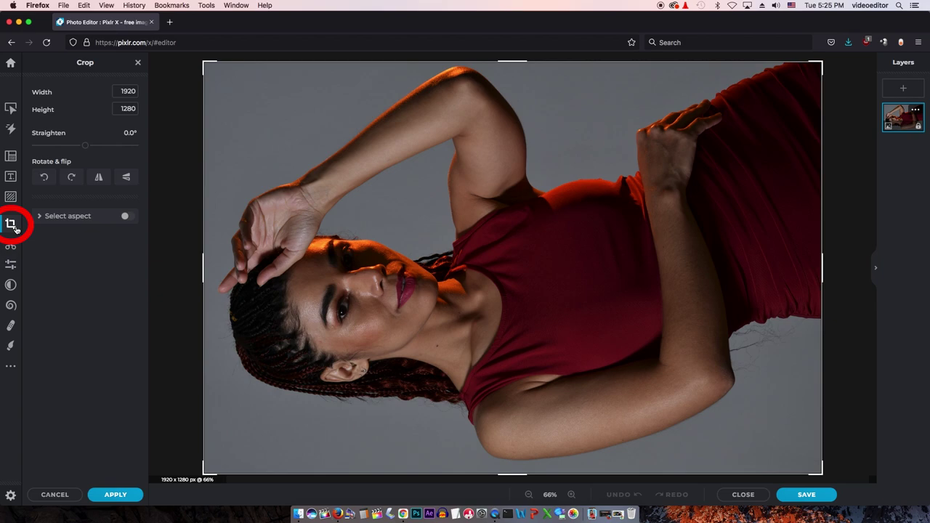
pyautogui.click(70, 179)
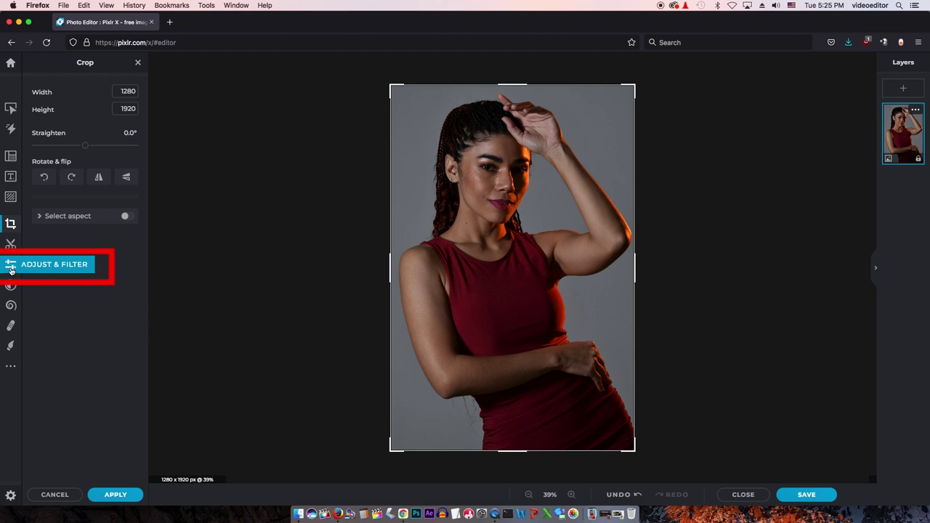
# Raise the Light adjustments to exposure 30 and brightness 13.
pyautogui.click(11, 269)
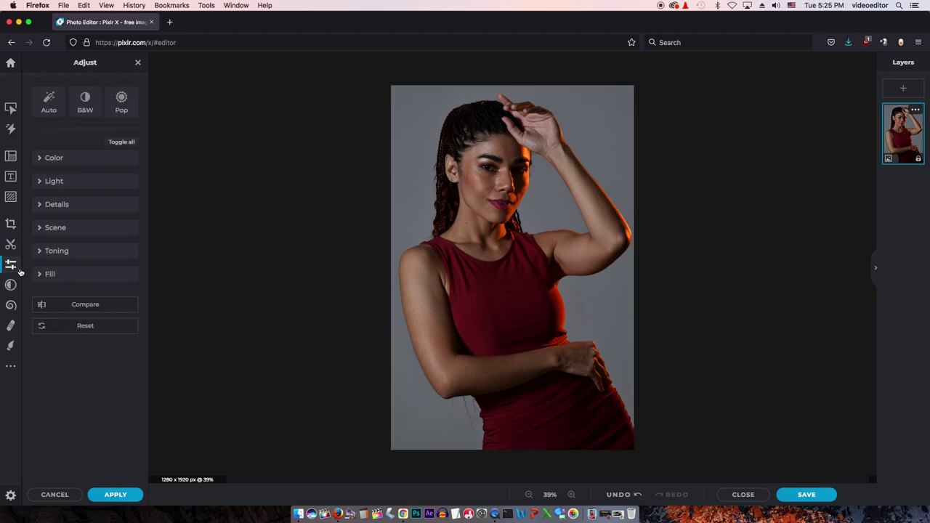
pyautogui.click(40, 183)
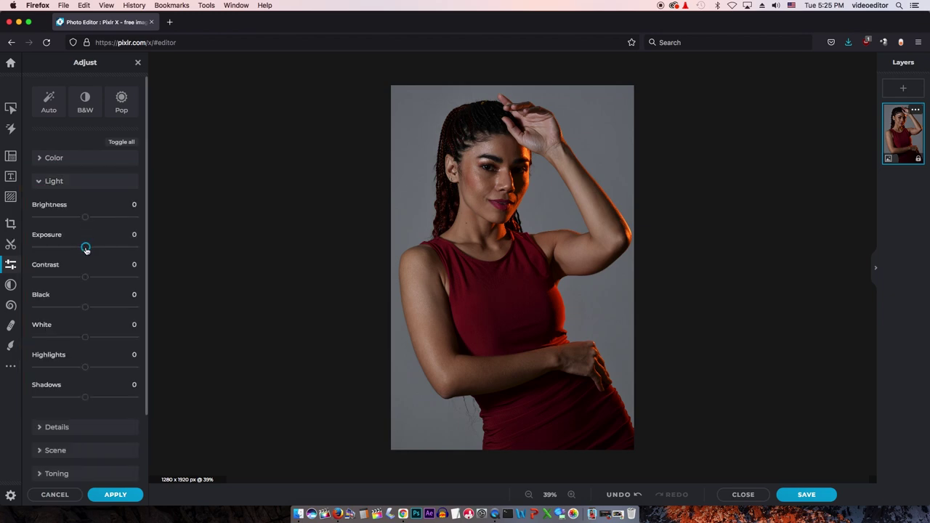
pyautogui.moveTo(92, 251); pyautogui.dragTo(98, 250)
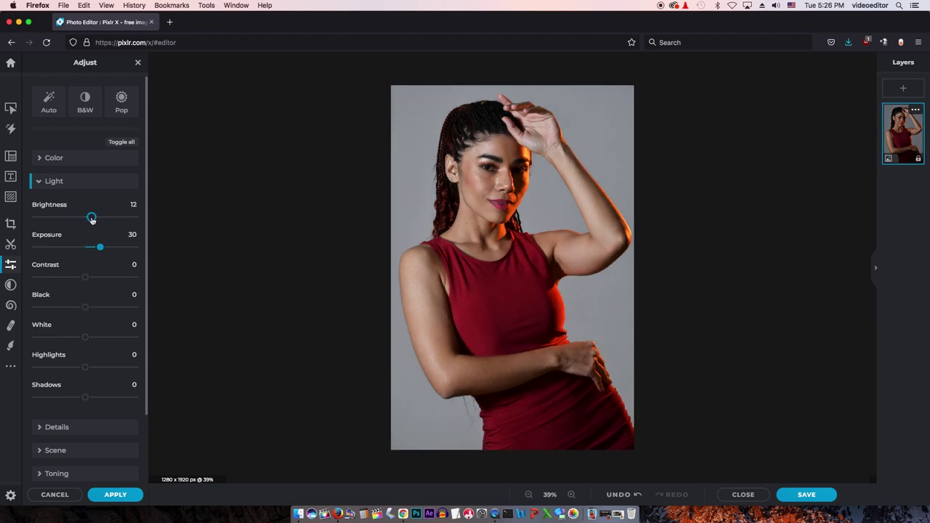
# Set the Color adjustments to vibrance 19 and temperature 9.
pyautogui.click(57, 160)
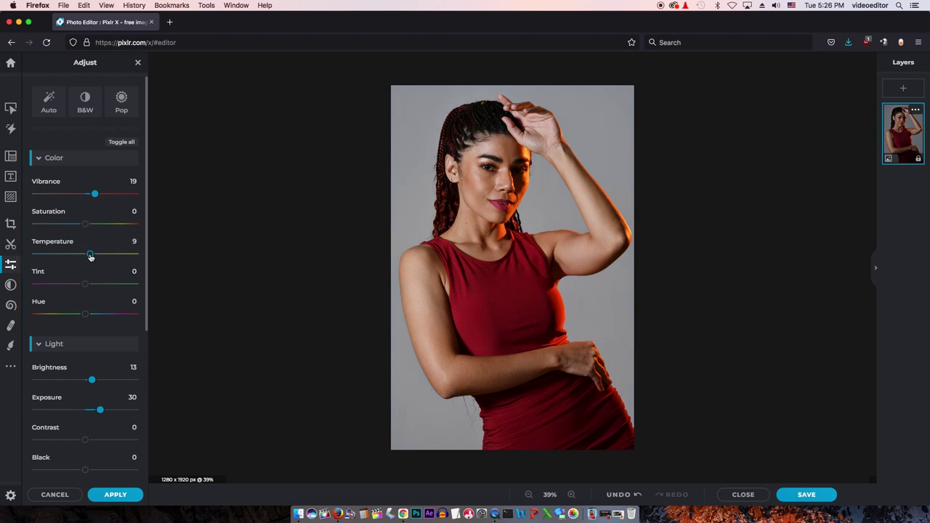
pyautogui.scroll(-1, 84, 265)
pyautogui.scroll(-1, 84, 265)
pyautogui.scroll(-3, 82, 264)
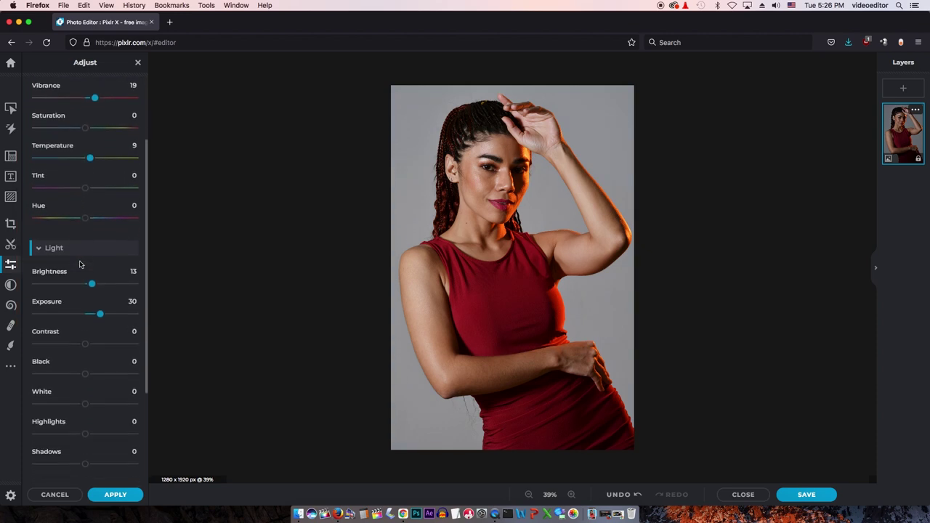
pyautogui.scroll(-5, 80, 265)
pyautogui.scroll(-1, 80, 264)
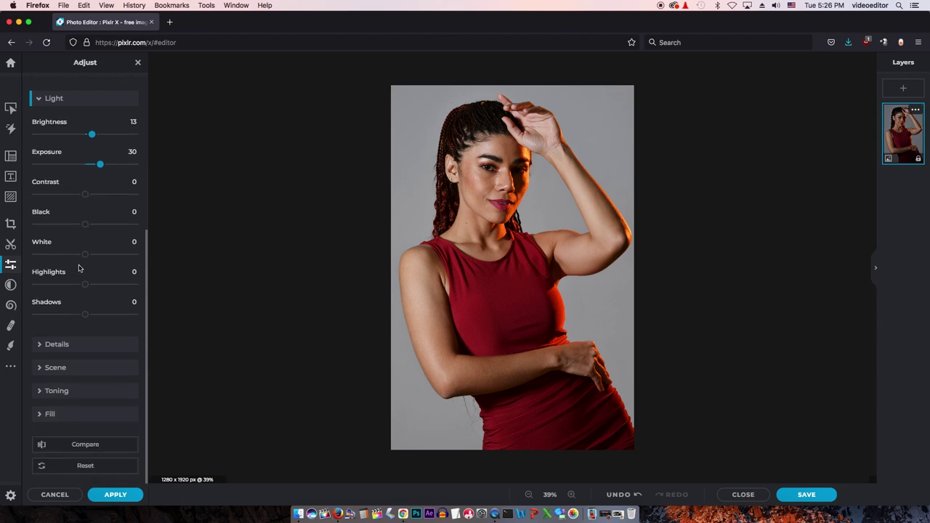
# Set Scene glamour to 20 and Toning amount to 11.
pyautogui.click(78, 343)
pyautogui.scroll(-5, 77, 351)
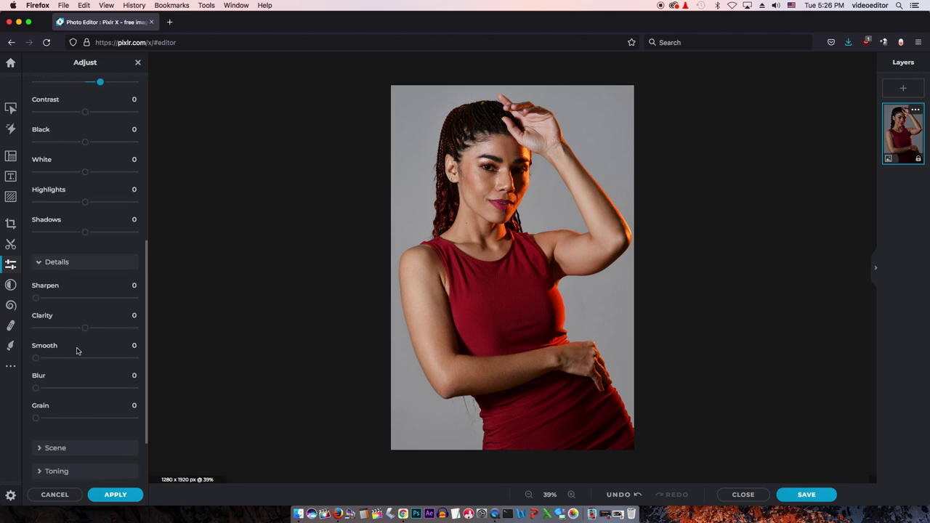
pyautogui.scroll(-3, 77, 353)
pyautogui.click(73, 368)
pyautogui.scroll(-1, 73, 371)
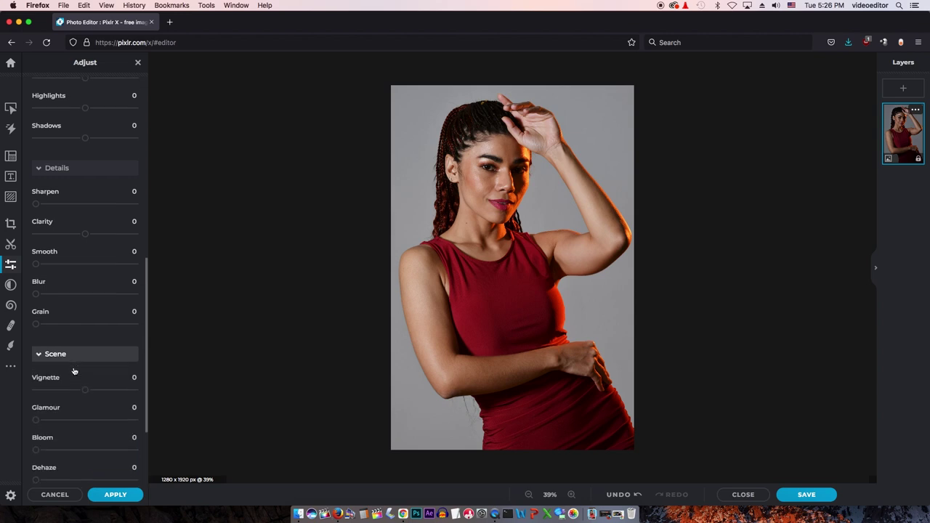
pyautogui.scroll(-3, 73, 372)
pyautogui.scroll(-1, 72, 372)
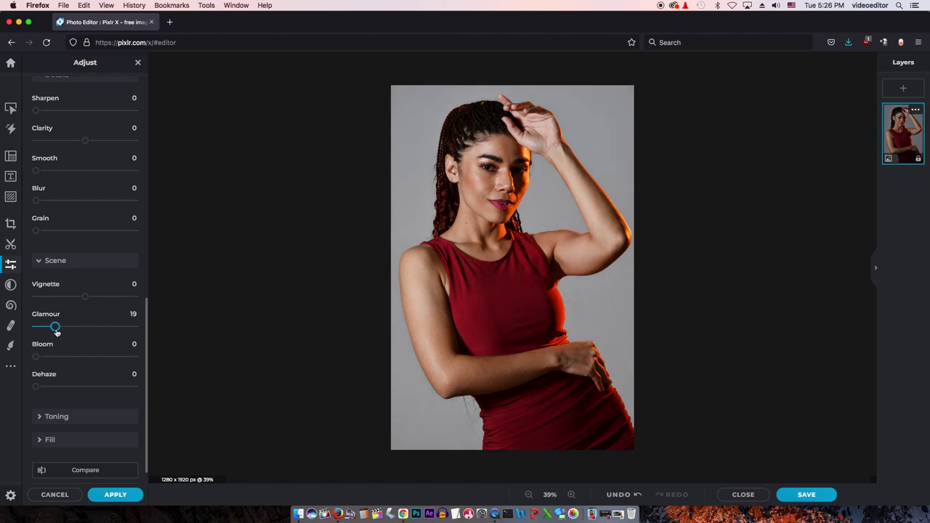
pyautogui.click(58, 418)
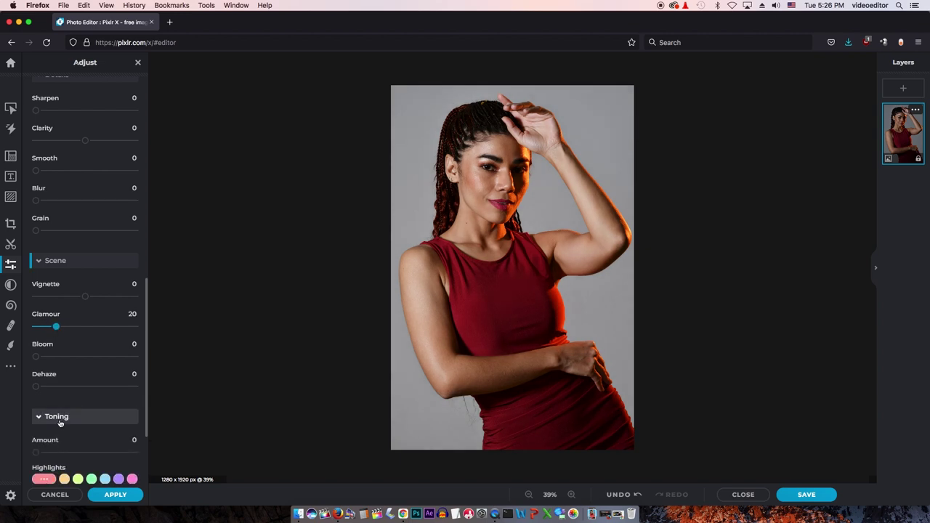
pyautogui.scroll(-3, 59, 422)
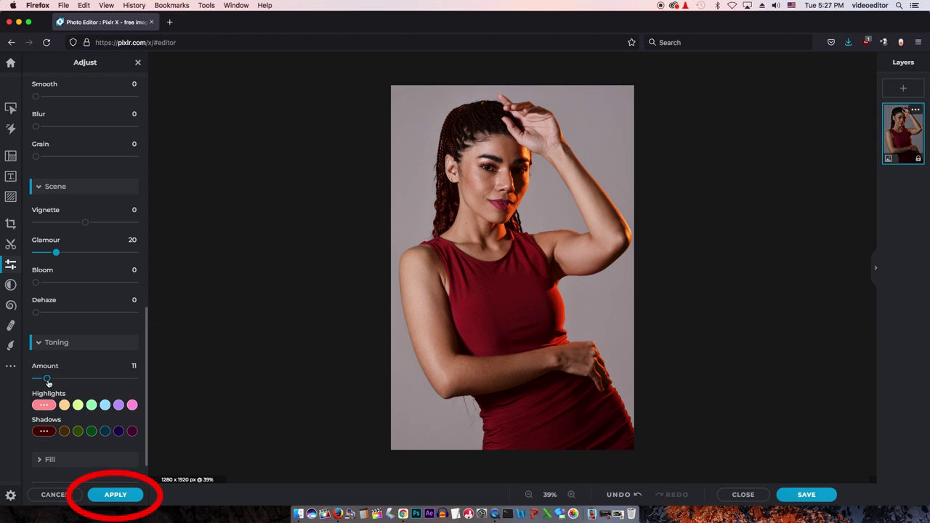
# Apply the adjustments, then wand-remove the grey backdrop around the model in Cutout.
pyautogui.click(115, 495)
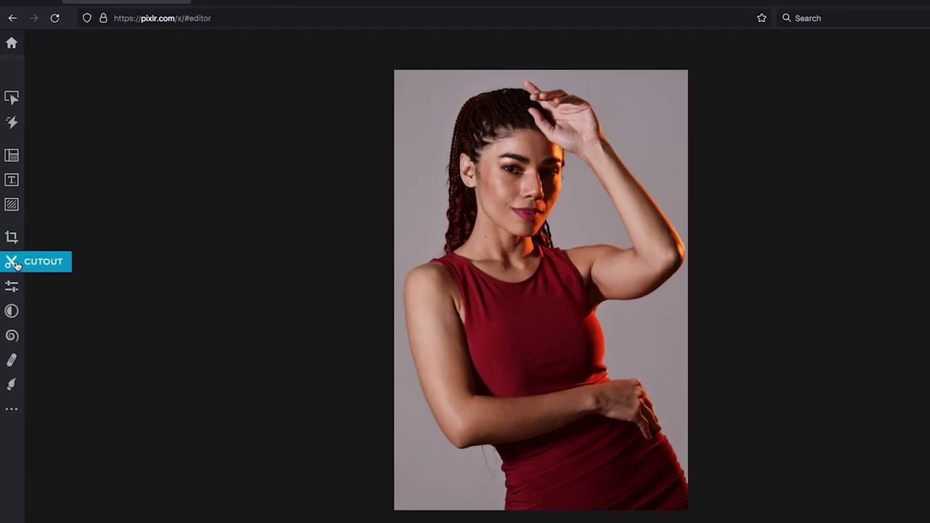
pyautogui.click(12, 244)
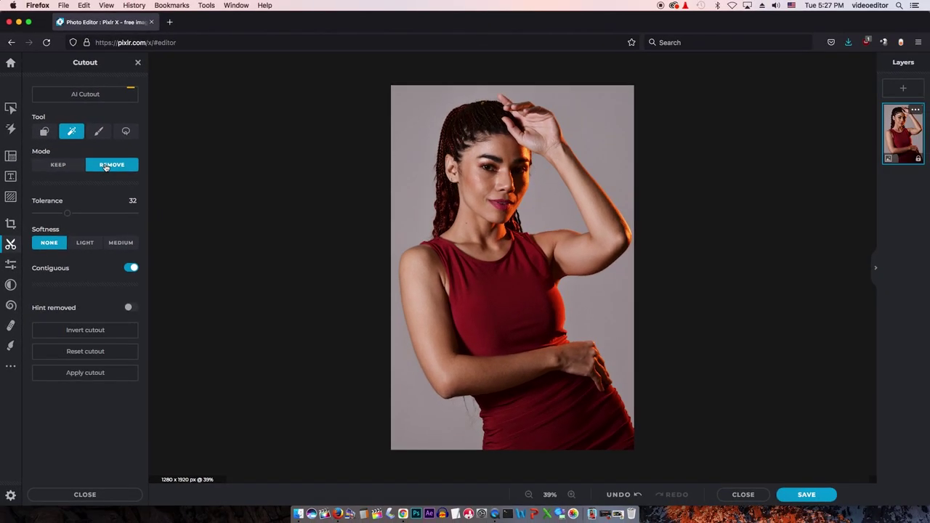
pyautogui.click(415, 169)
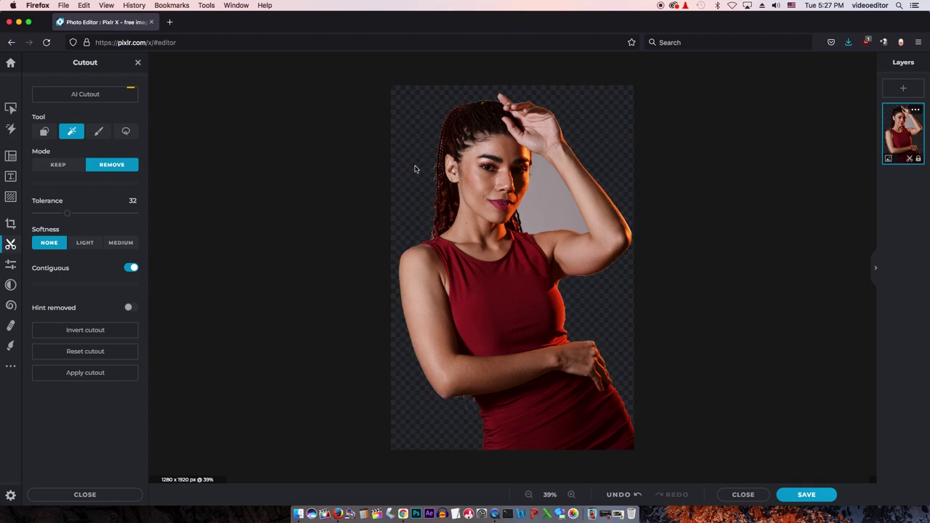
pyautogui.click(549, 206)
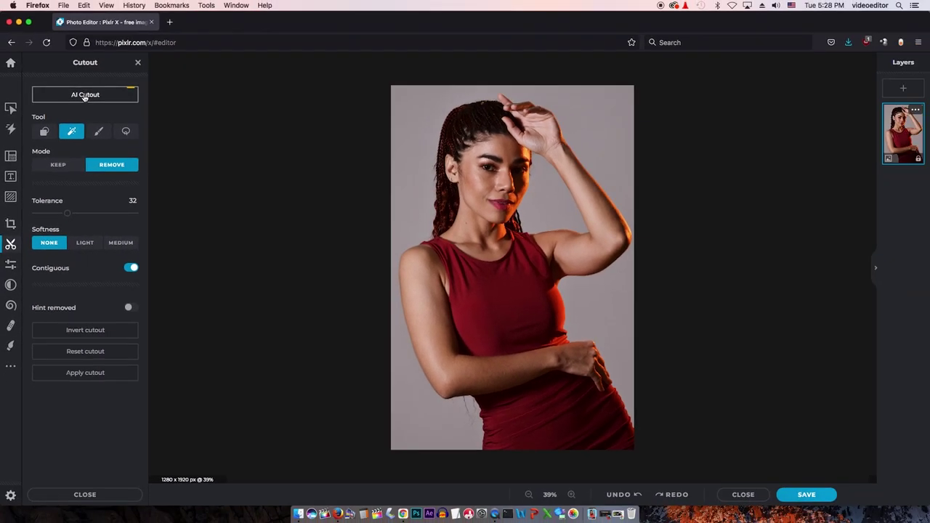
# Run AI Cutout to strip the grey backdrop to transparency.
pyautogui.click(85, 96)
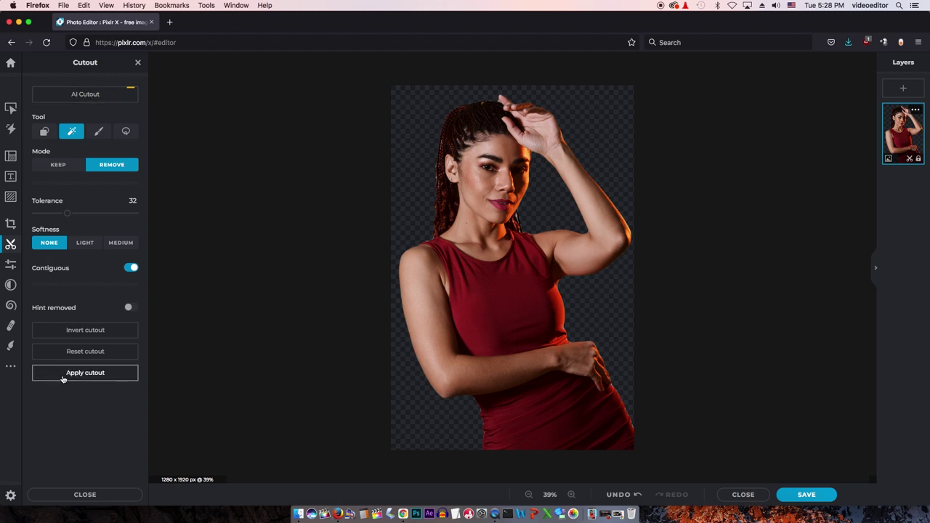
# Set the cutout brush to Keep mode at 19 px size and 50% softness.
pyautogui.scroll(2, 497, 223)
pyautogui.scroll(2, 509, 217)
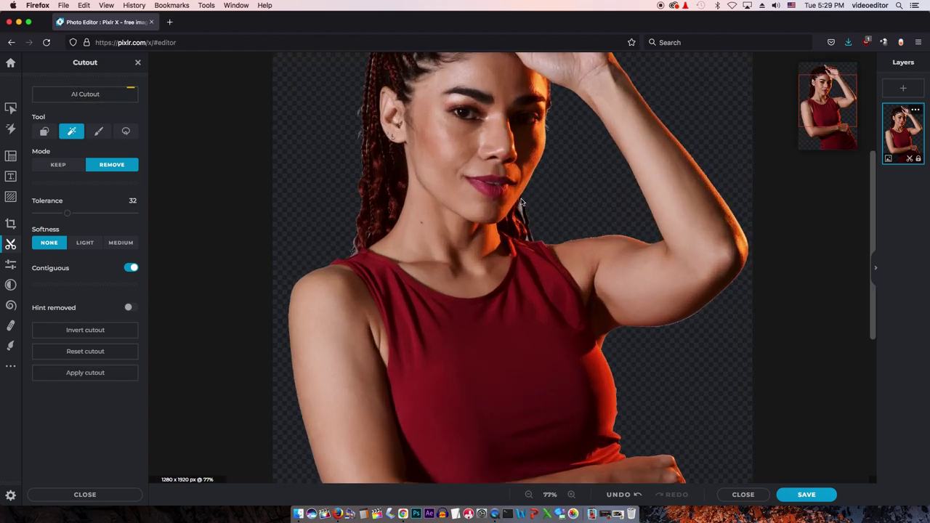
pyautogui.scroll(2, 514, 213)
pyautogui.scroll(-2, 514, 212)
pyautogui.scroll(-2, 516, 216)
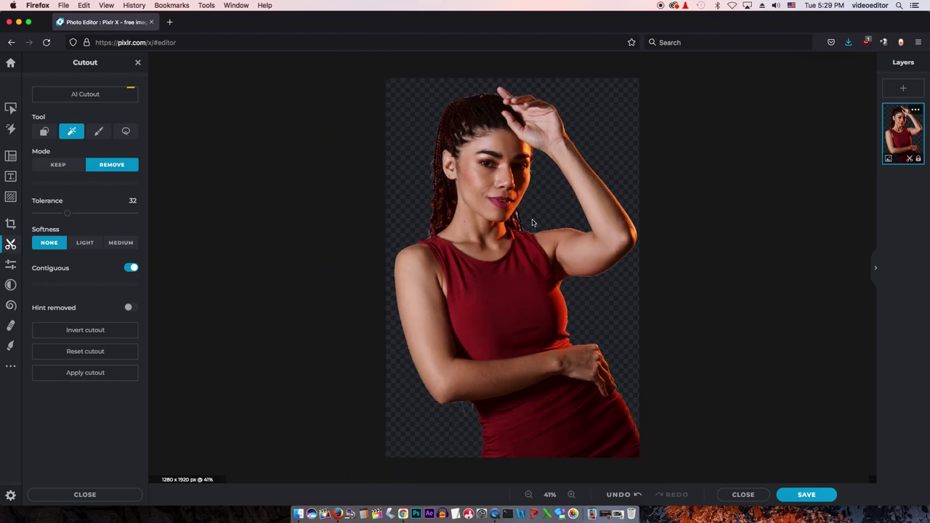
pyautogui.scroll(3, 532, 221)
pyautogui.scroll(3, 528, 205)
pyautogui.scroll(3, 567, 218)
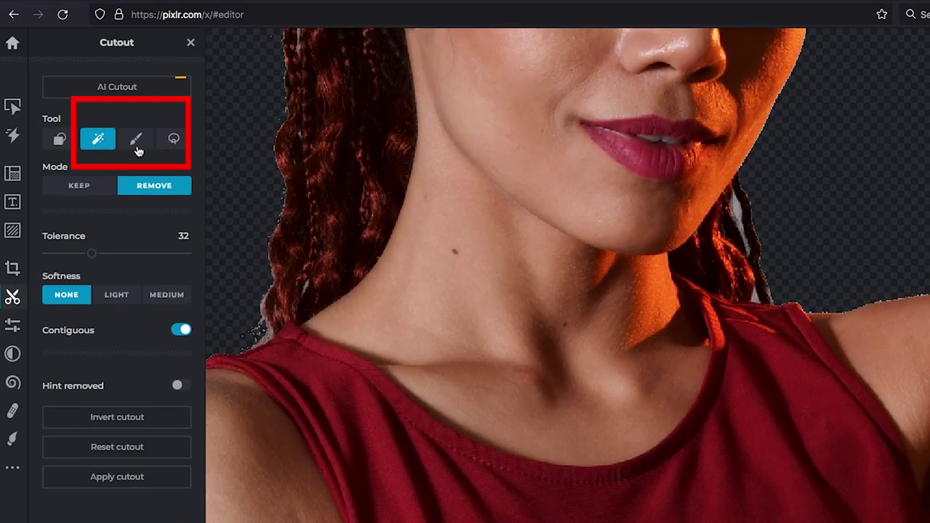
pyautogui.click(137, 146)
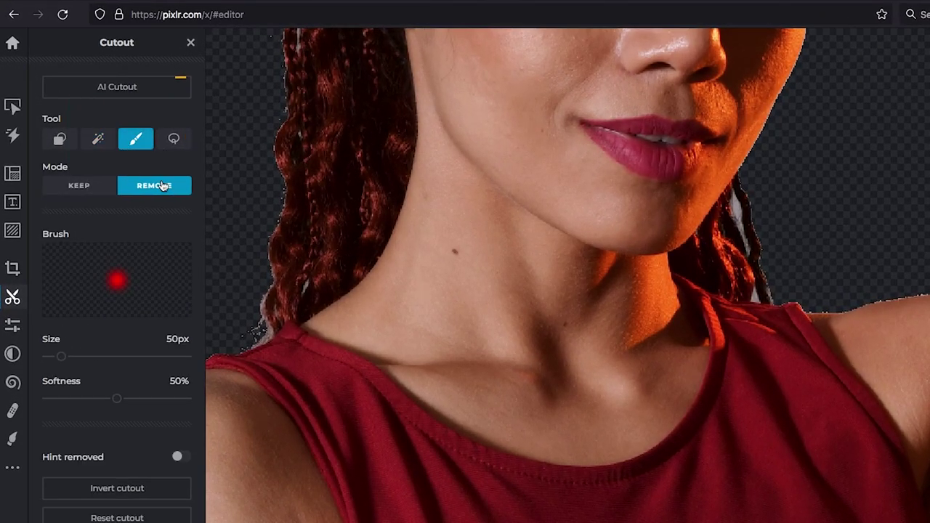
pyautogui.moveTo(61, 357); pyautogui.dragTo(51, 357)
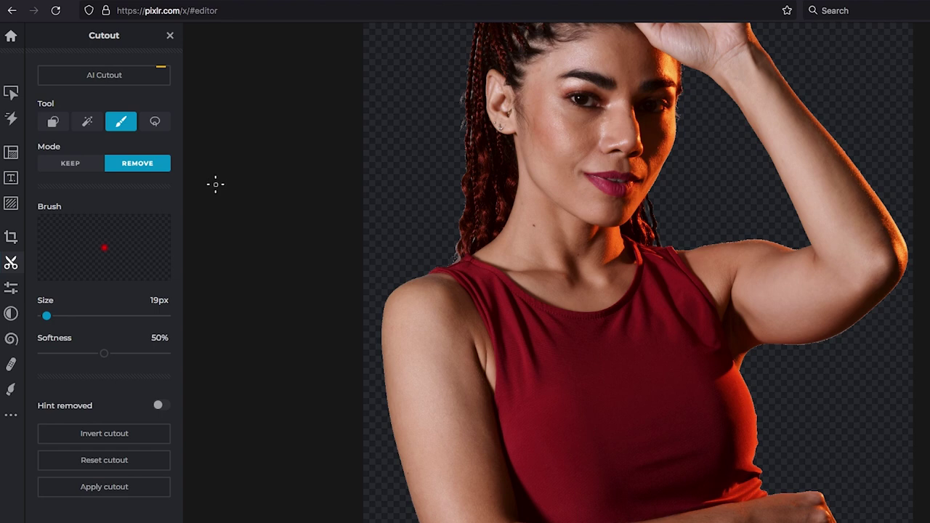
pyautogui.click(82, 165)
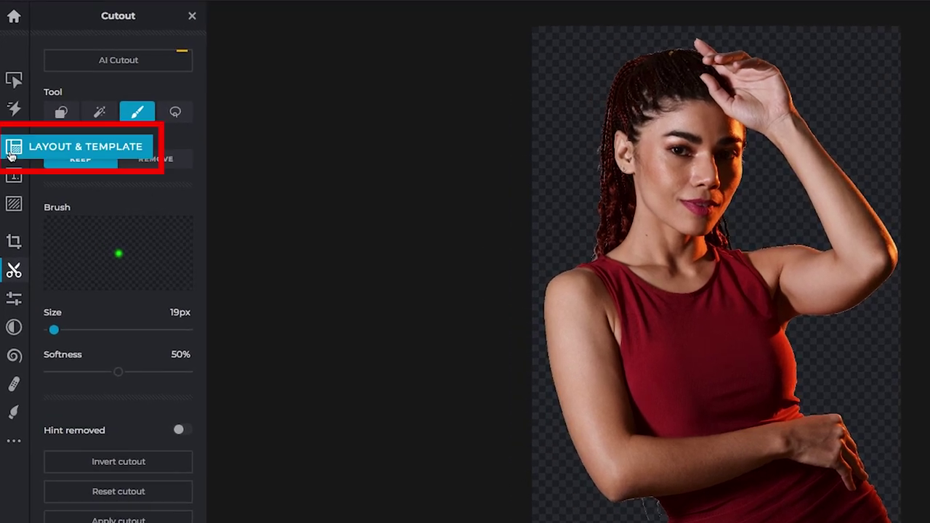
# Turn on a custom solid page background and set it to cyan #73ECFF.
pyautogui.click(13, 148)
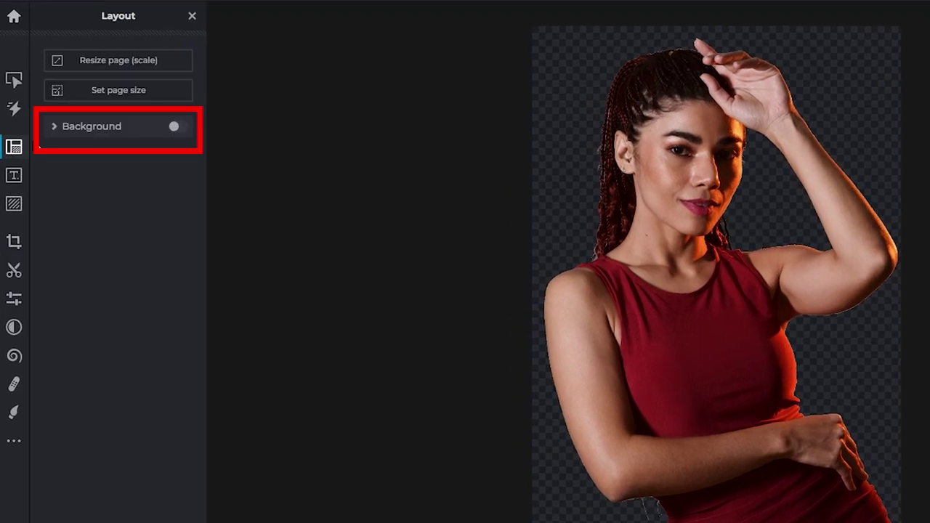
pyautogui.click(57, 128)
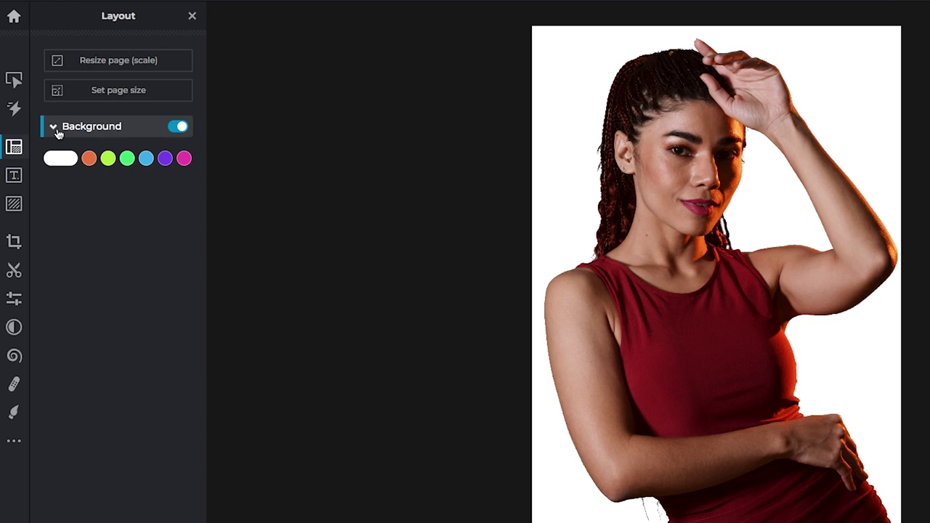
pyautogui.click(60, 159)
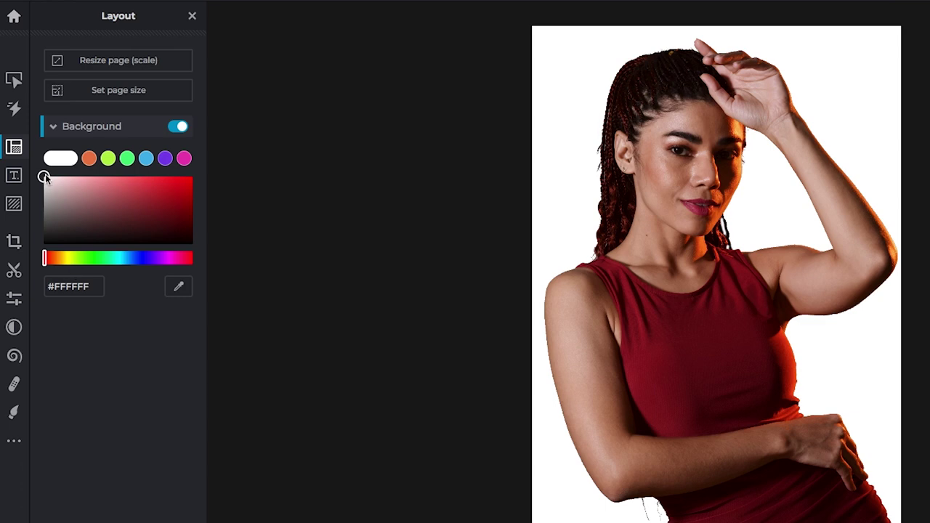
pyautogui.moveTo(55, 185); pyautogui.dragTo(126, 176)
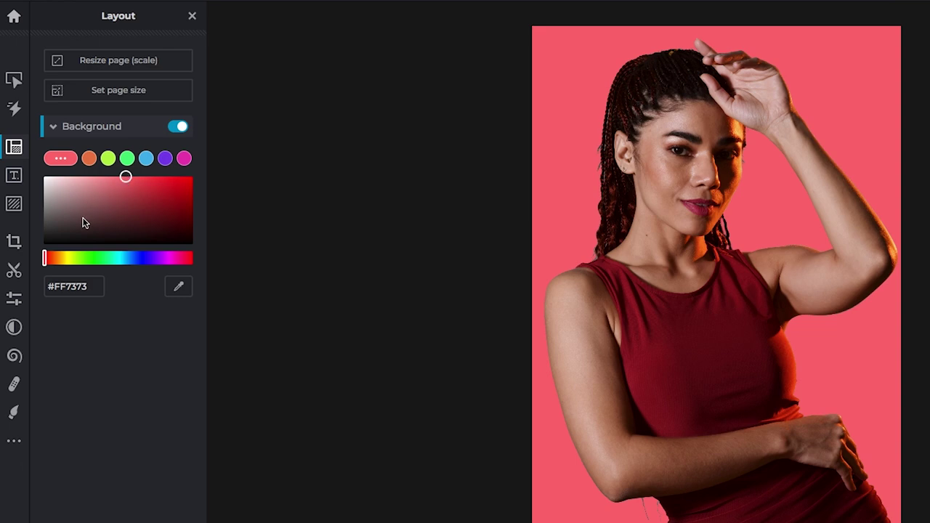
pyautogui.click(47, 260)
pyautogui.moveTo(48, 260); pyautogui.dragTo(123, 258)
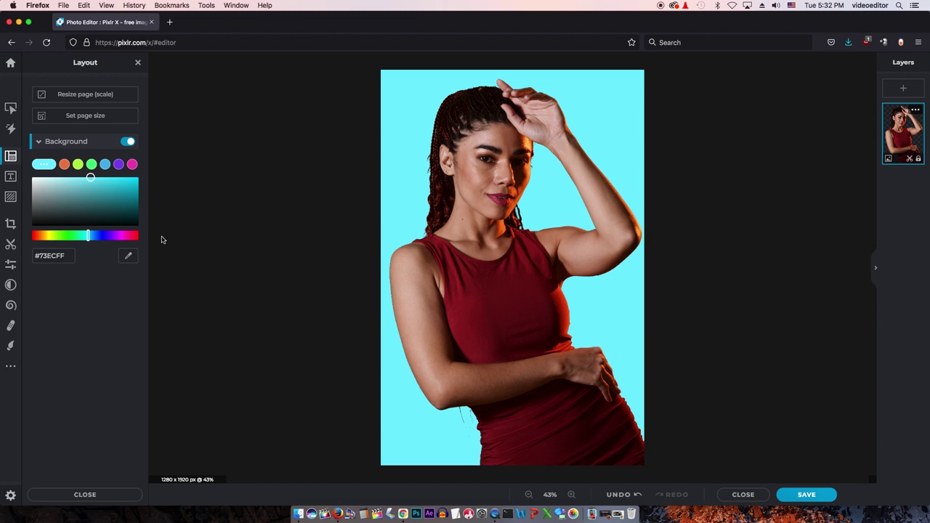
# Add Full Colored Pixlr Logo.png at bottom-left and eyedrop its blue for the background.
pyautogui.click(298, 514)
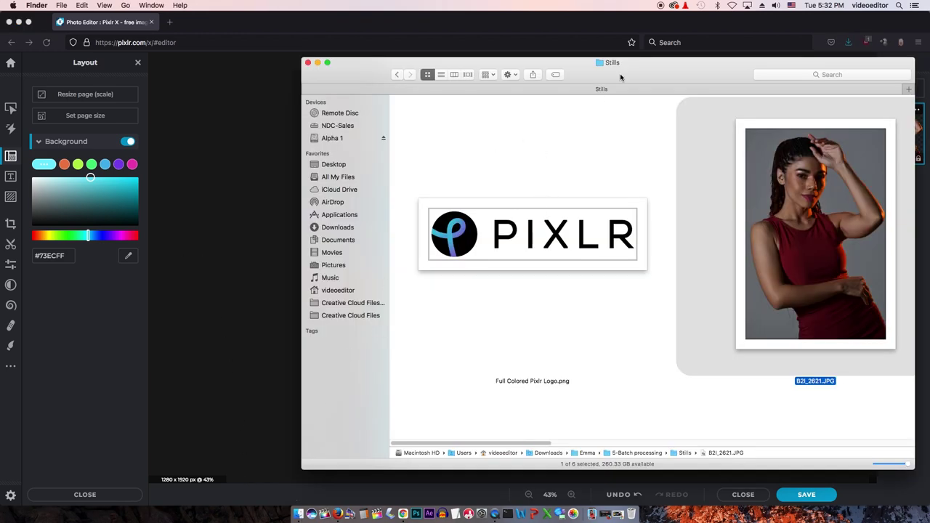
pyautogui.moveTo(630, 63)
pyautogui.mouseDown()
pyautogui.moveTo(626, 72)
pyautogui.moveTo(398, 63)
pyautogui.mouseUp()
pyautogui.moveTo(334, 224)
pyautogui.mouseDown()
pyautogui.moveTo(899, 205)
pyautogui.moveTo(916, 217)
pyautogui.mouseUp()
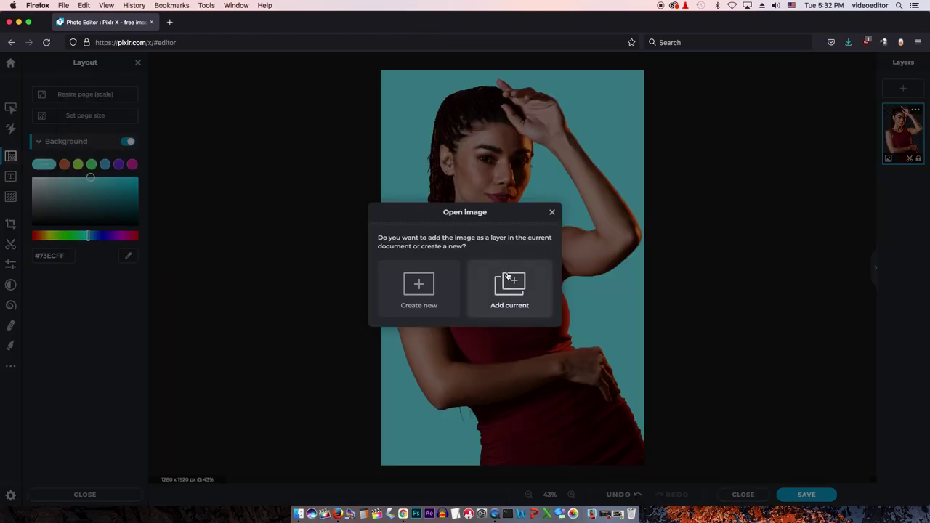
pyautogui.click(507, 285)
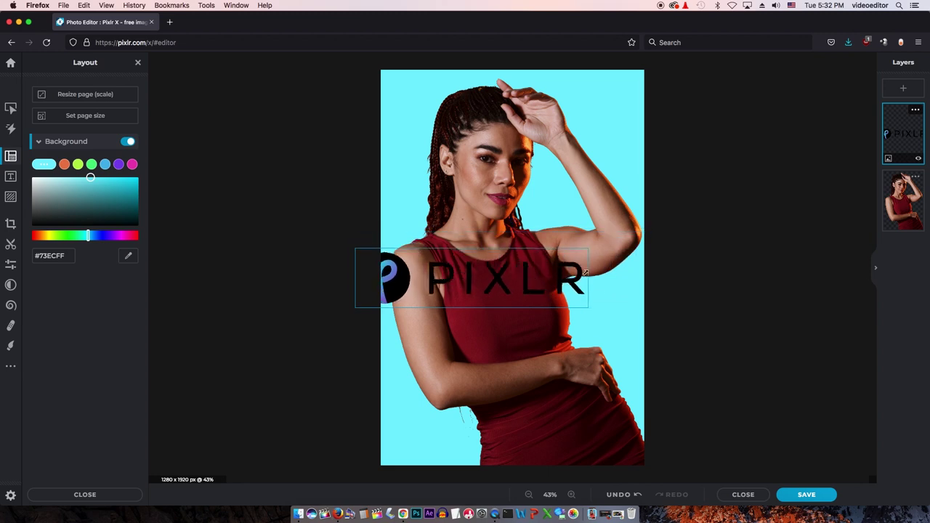
pyautogui.moveTo(585, 273); pyautogui.dragTo(610, 421)
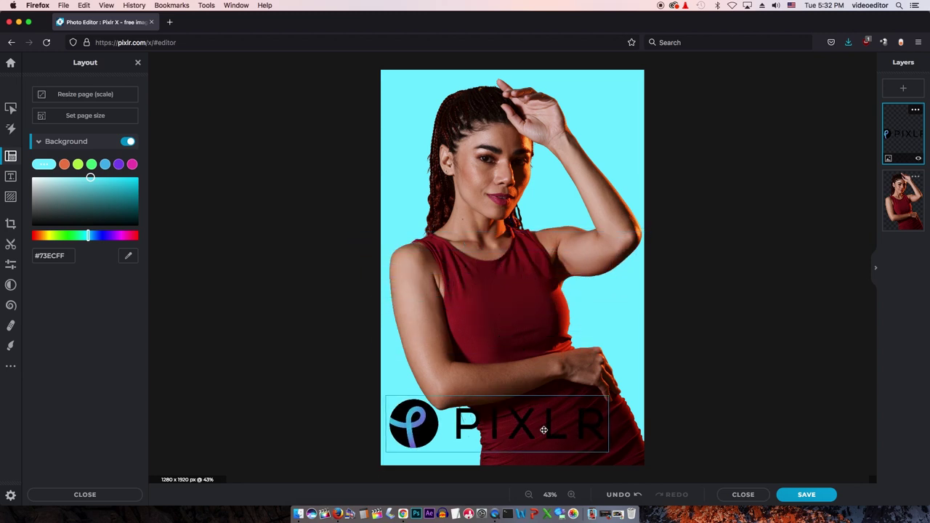
pyautogui.click(129, 258)
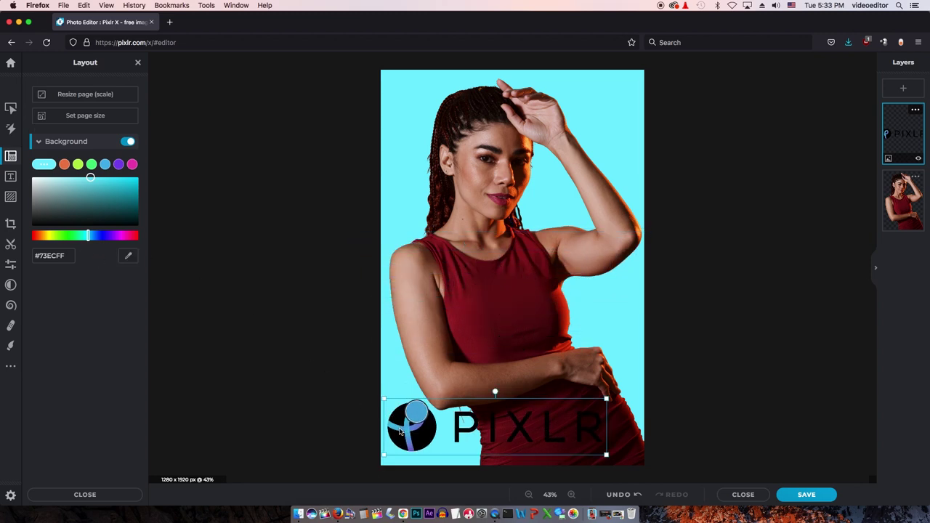
pyautogui.click(399, 432)
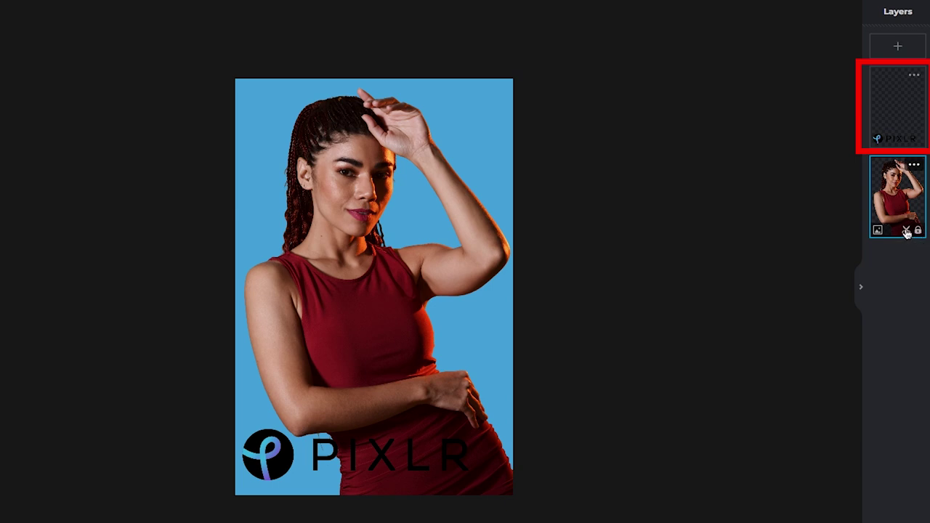
pyautogui.click(914, 75)
pyautogui.click(832, 221)
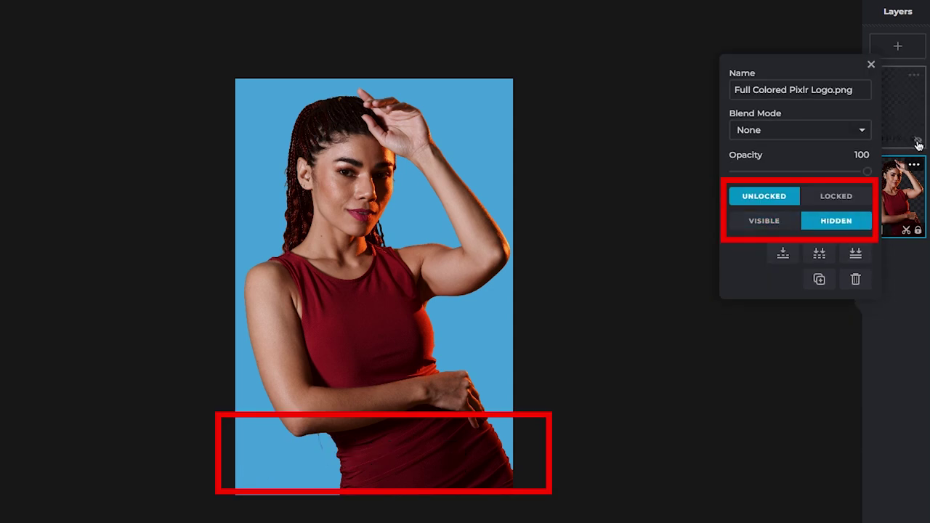
pyautogui.click(918, 141)
pyautogui.click(917, 145)
pyautogui.click(918, 145)
pyautogui.click(870, 64)
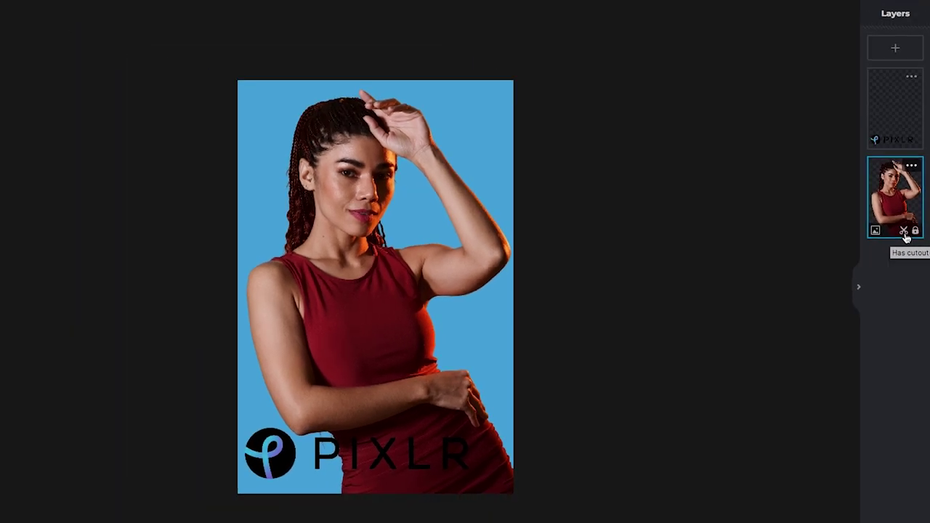
# Apply the cutout permanently to the model's layer.
pyautogui.click(899, 225)
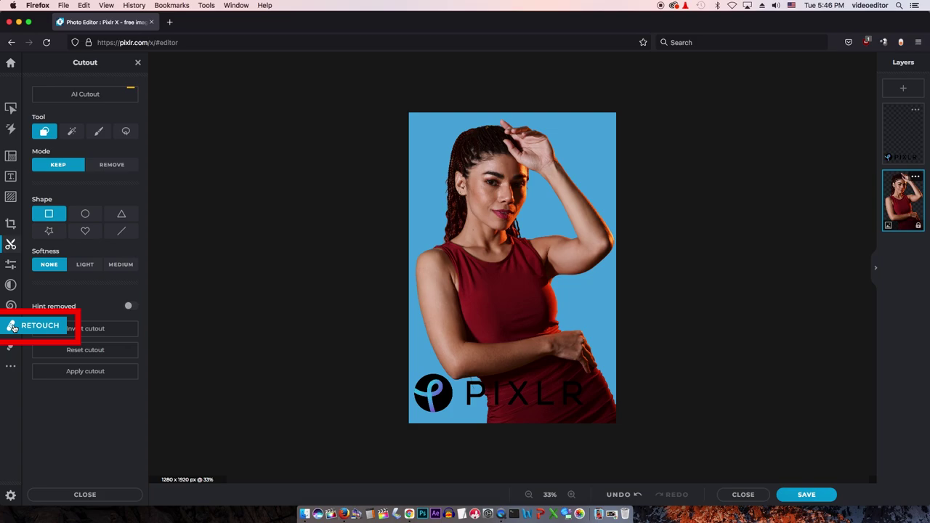
# Open the Retouch tools and select Dodge/Burn, set to lighten midtones with a 50 px brush.
pyautogui.click(13, 327)
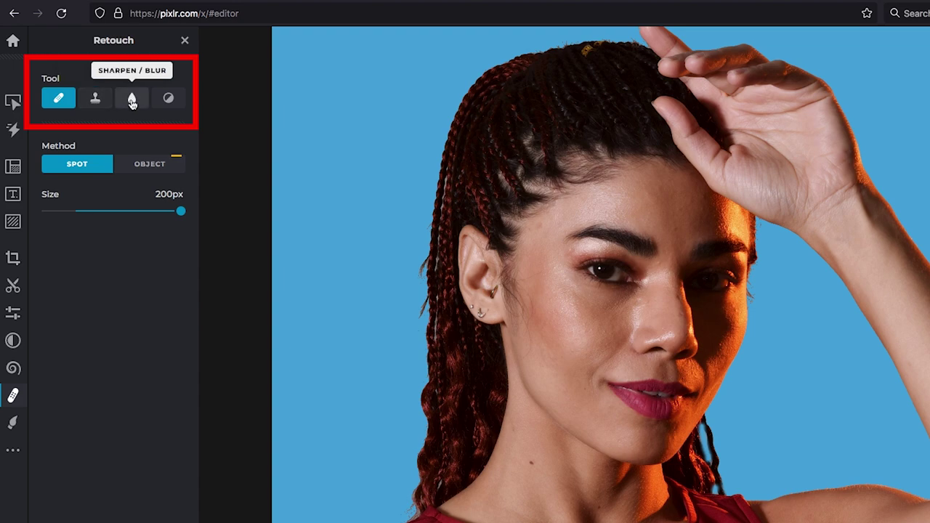
pyautogui.click(169, 99)
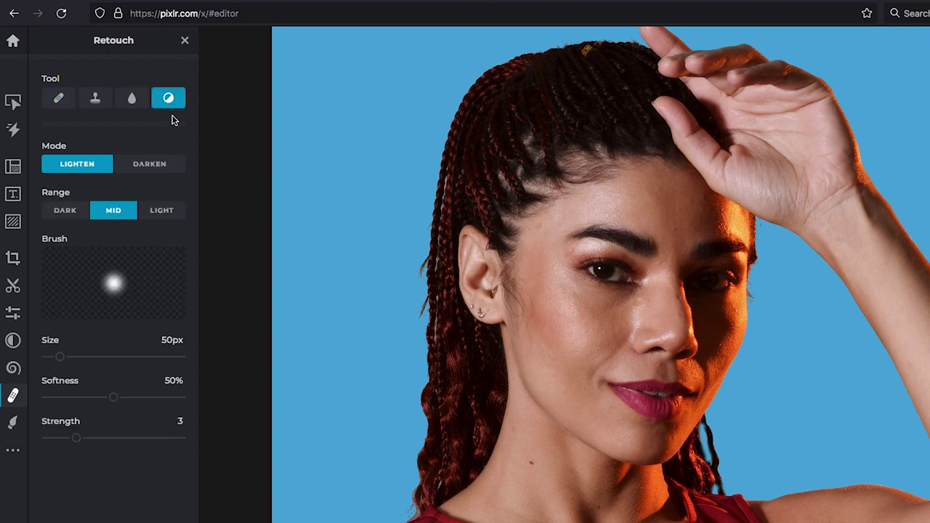
pyautogui.click(68, 103)
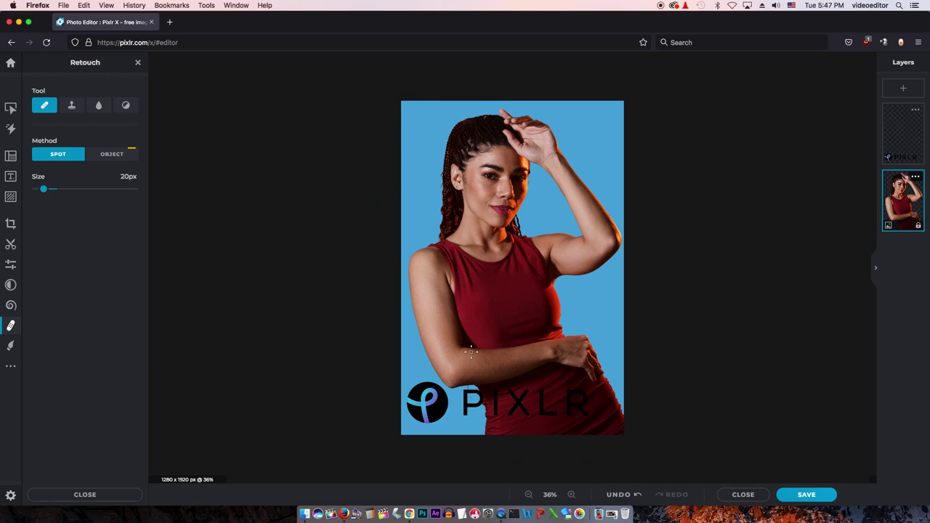
pyautogui.scroll(1, 498, 300)
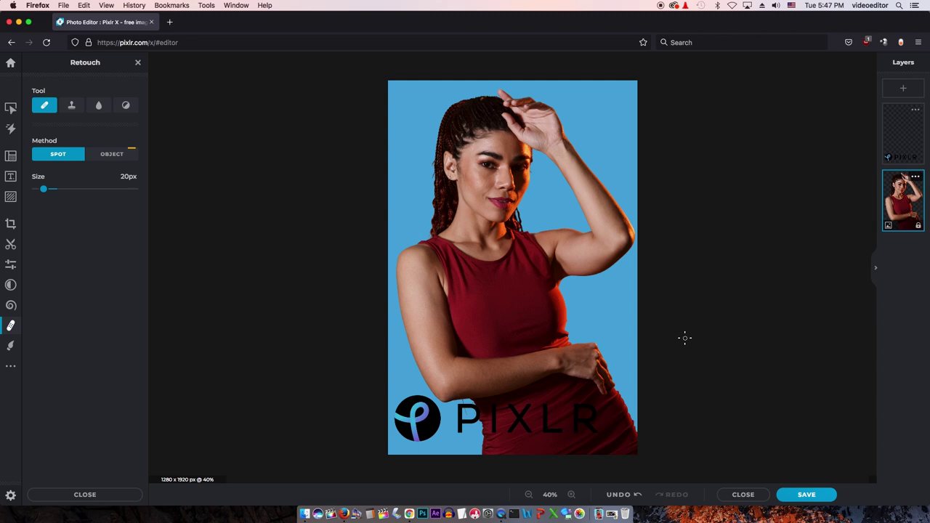
pyautogui.click(125, 106)
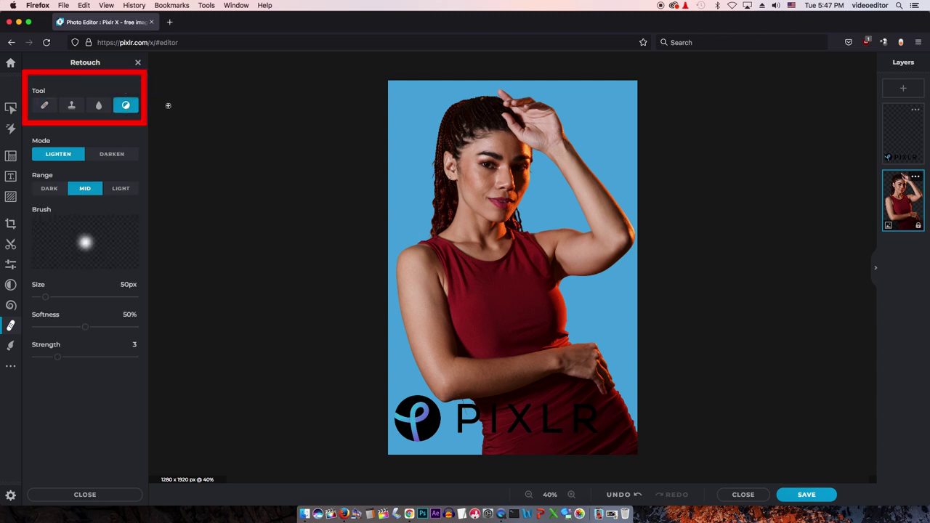
# Set the Dodge/Burn range to Dark, enlarge the brush to 179 px, and adjust softness and strength.
pyautogui.scroll(2, 500, 145)
pyautogui.scroll(2, 473, 138)
pyautogui.scroll(2, 443, 130)
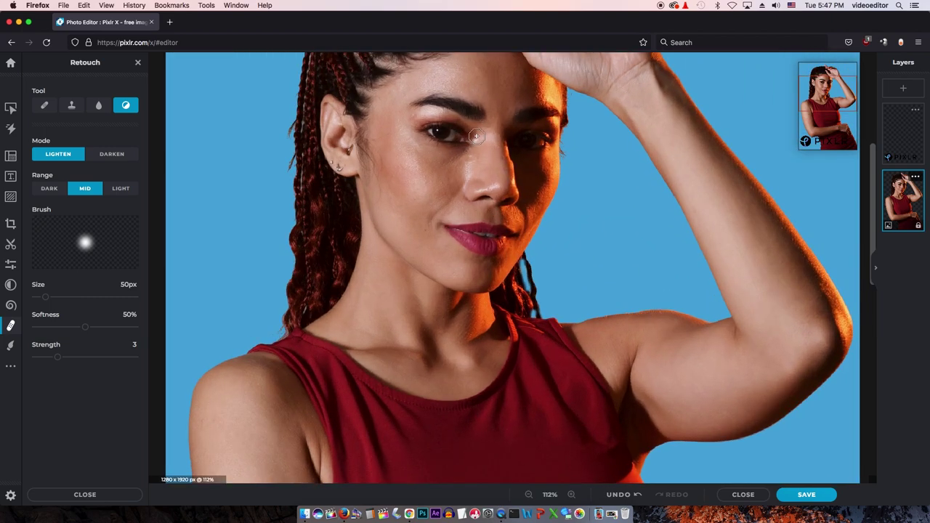
pyautogui.scroll(-2, 432, 218)
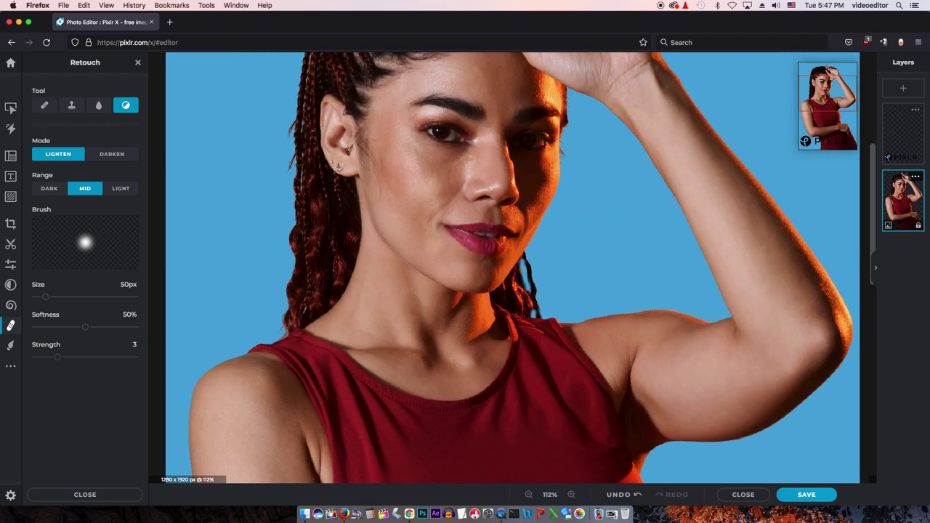
pyautogui.scroll(-2, 433, 252)
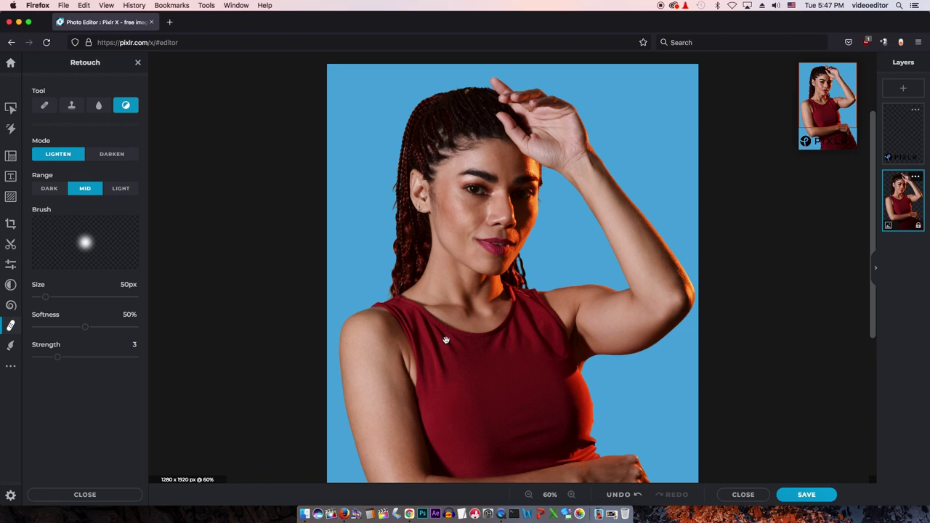
pyautogui.scroll(-5, 447, 335)
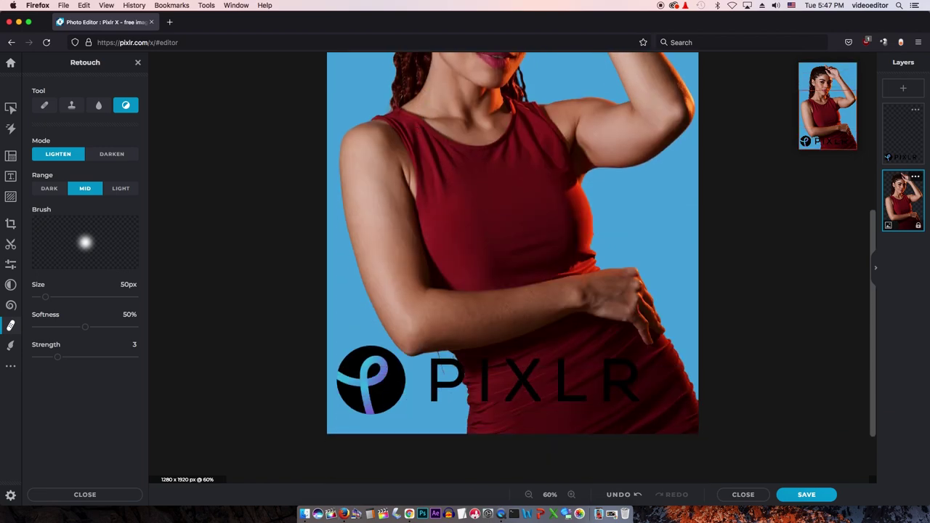
pyautogui.scroll(1, 326, 152)
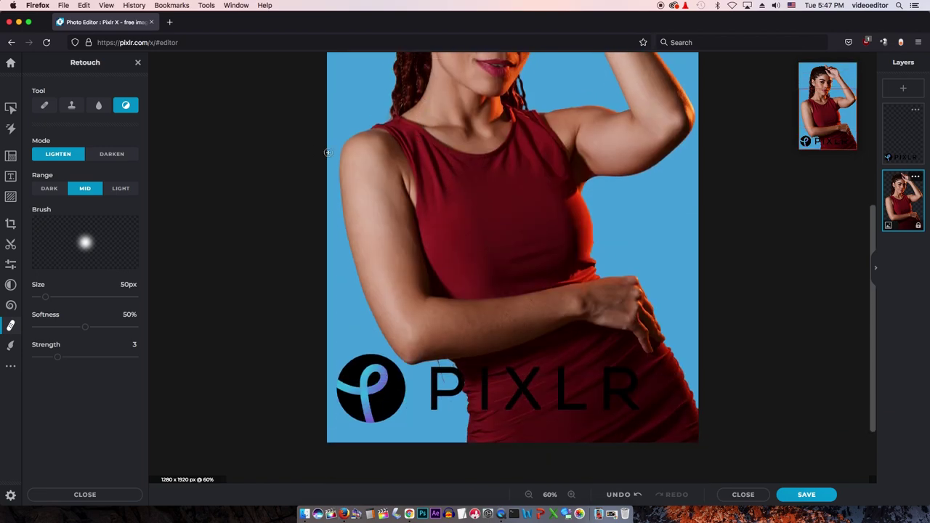
pyautogui.click(51, 188)
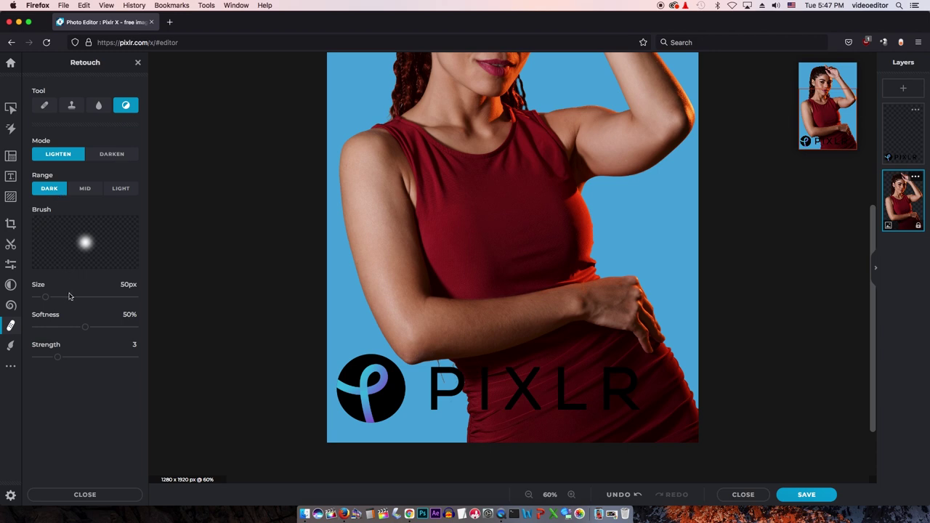
pyautogui.moveTo(45, 297); pyautogui.dragTo(90, 298)
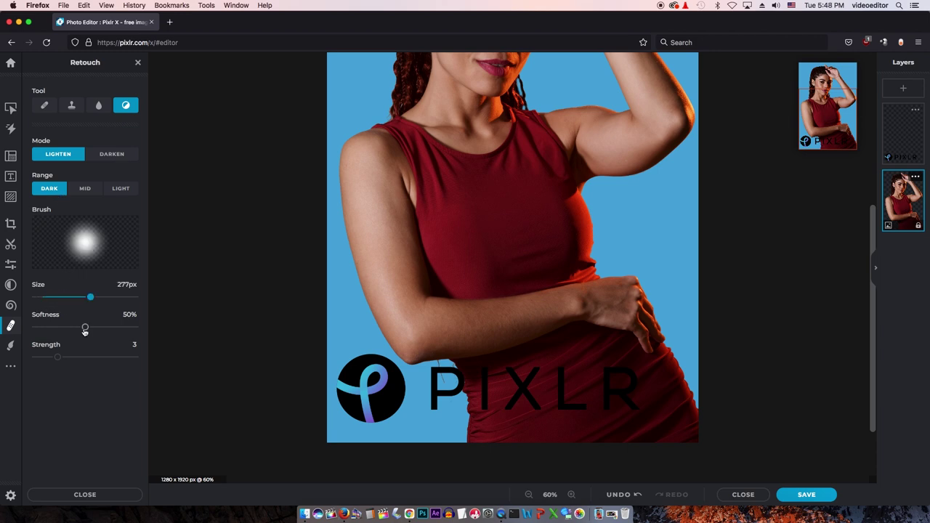
pyautogui.moveTo(85, 329); pyautogui.dragTo(77, 330)
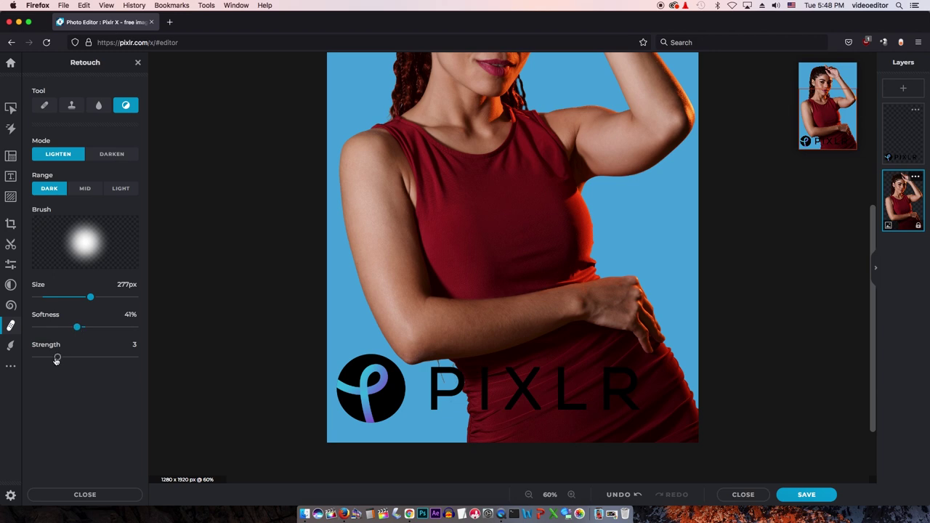
pyautogui.moveTo(57, 359); pyautogui.dragTo(58, 359)
# Test-brighten the forearm, undo it, lower strength to 1, and fit the image in view.
pyautogui.moveTo(431, 328); pyautogui.dragTo(625, 299)
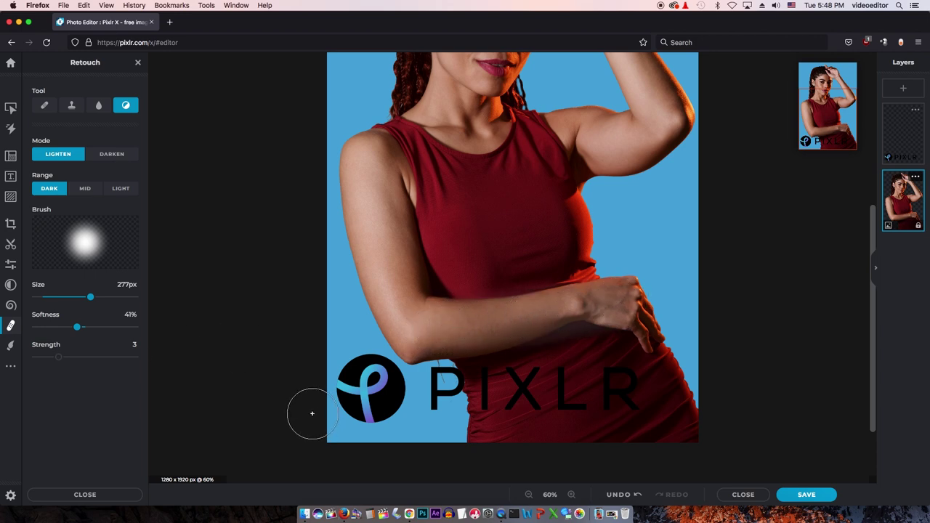
pyautogui.hotkey('ctrl', 'z')
pyautogui.moveTo(58, 358); pyautogui.dragTo(44, 357)
pyautogui.scroll(3, 449, 387)
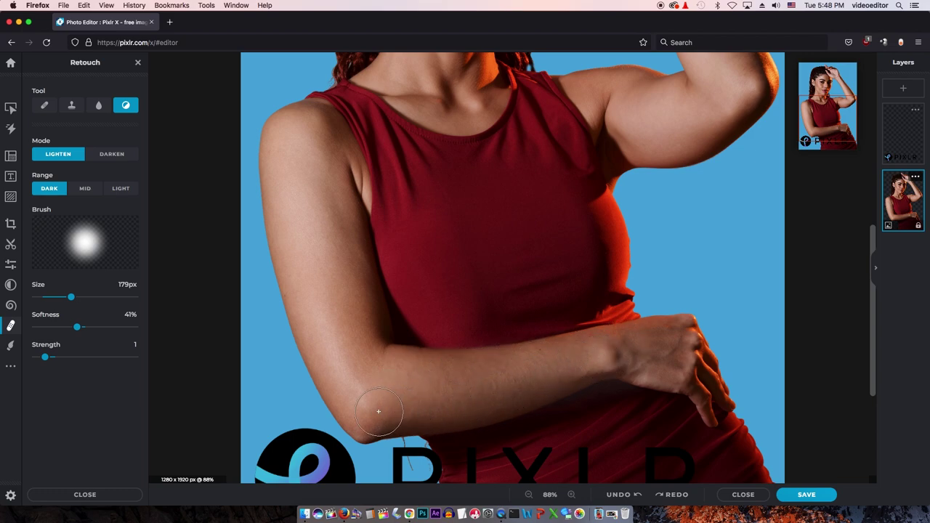
pyautogui.hotkey('ctrl', '0')
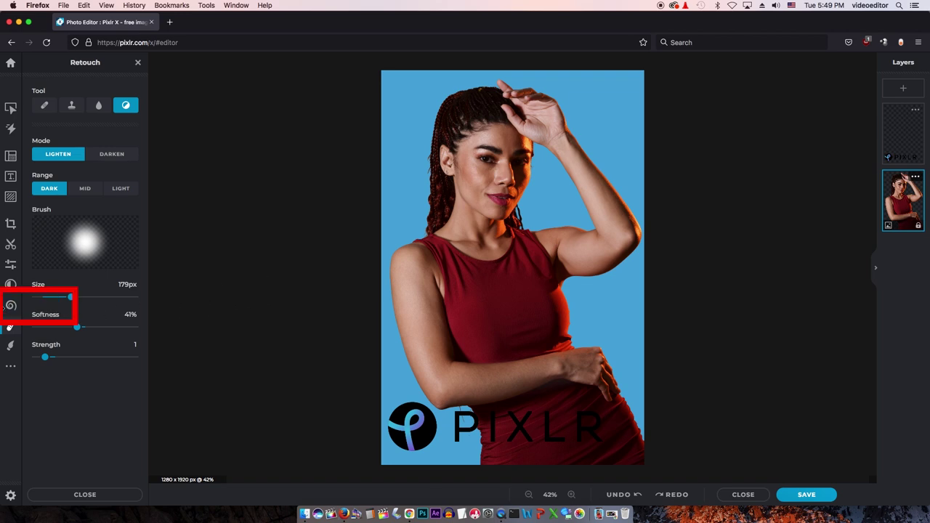
# Open Liquify with an 80 px brush, undoing and then restoring a neckline stroke.
pyautogui.click(9, 308)
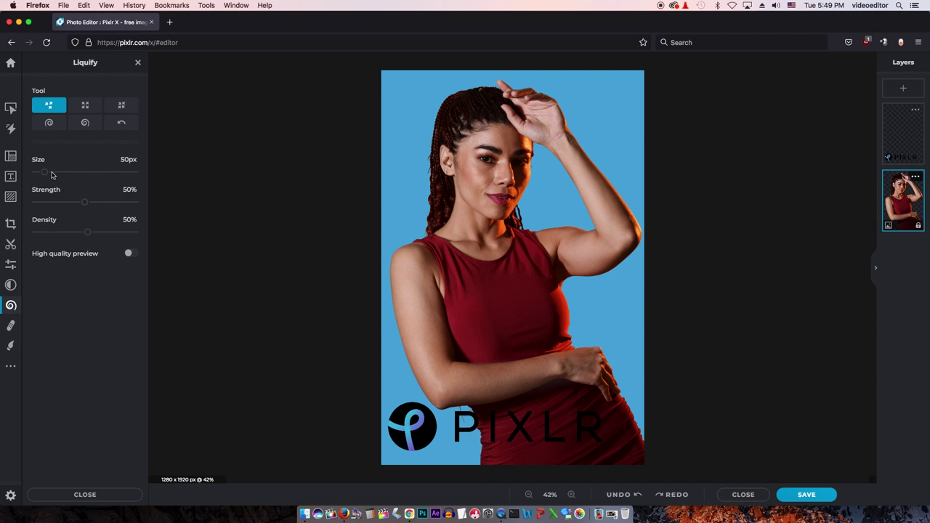
pyautogui.moveTo(46, 173); pyautogui.dragTo(65, 173)
pyautogui.moveTo(64, 171); pyautogui.dragTo(81, 173)
pyautogui.scroll(5, 509, 240)
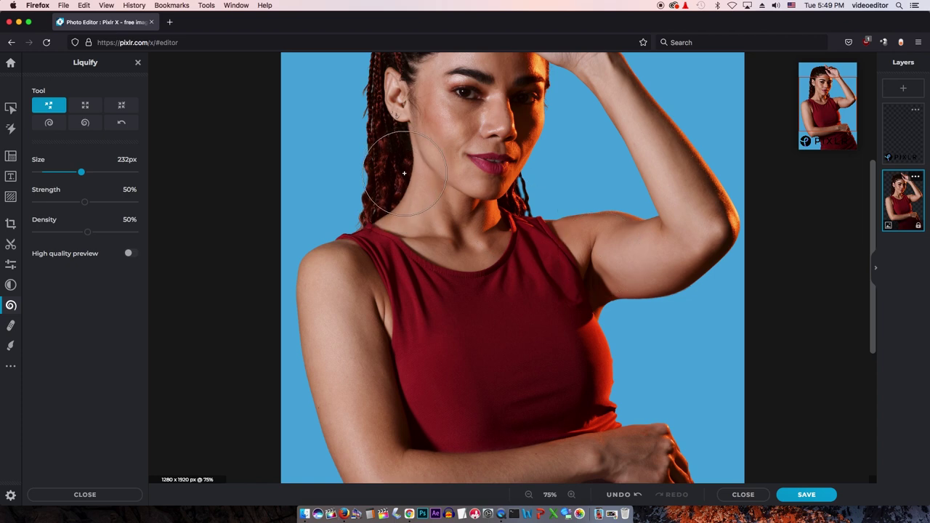
pyautogui.hotkey('ctrl', 'z')
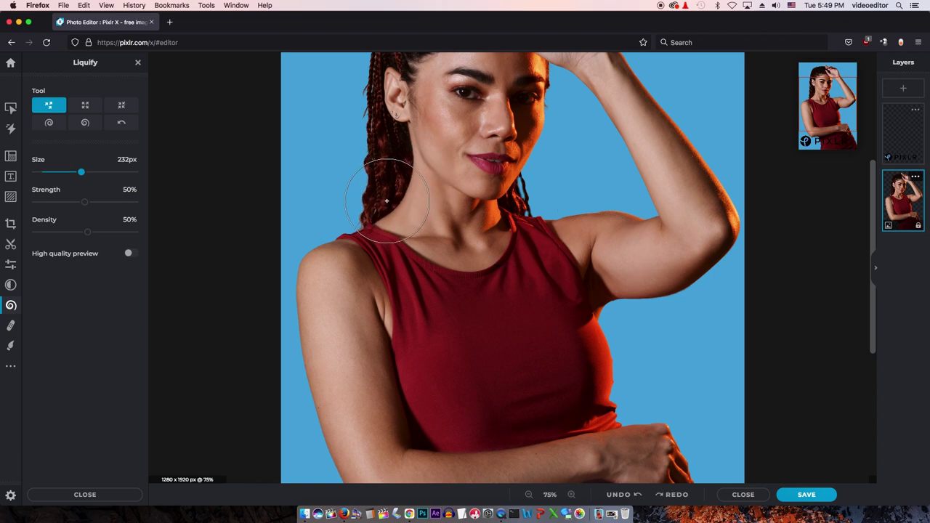
pyautogui.hotkey('ctrl', 'y')
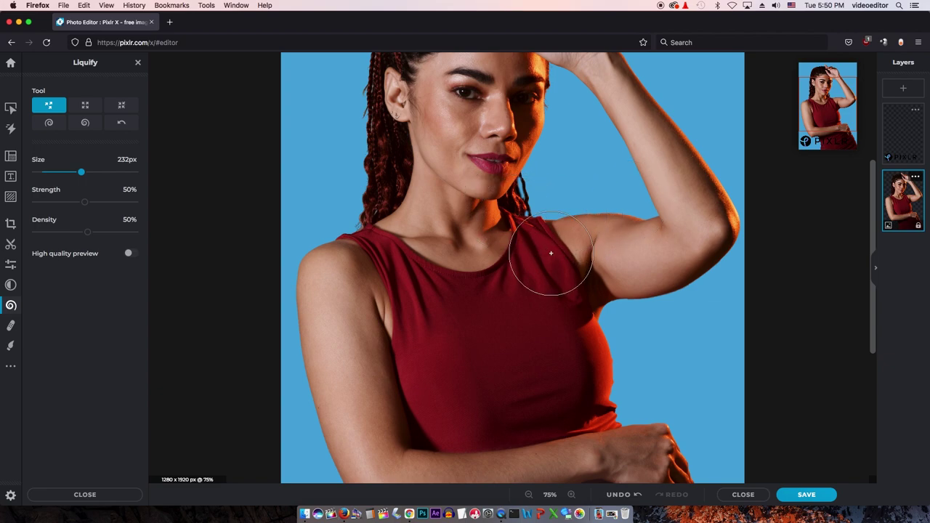
# Zoom to the face, push the upper eyelid, undo a stray stroke, and nudge the ear-side hair.
pyautogui.scroll(3, 551, 253)
pyautogui.scroll(3, 550, 249)
pyautogui.scroll(3, 523, 385)
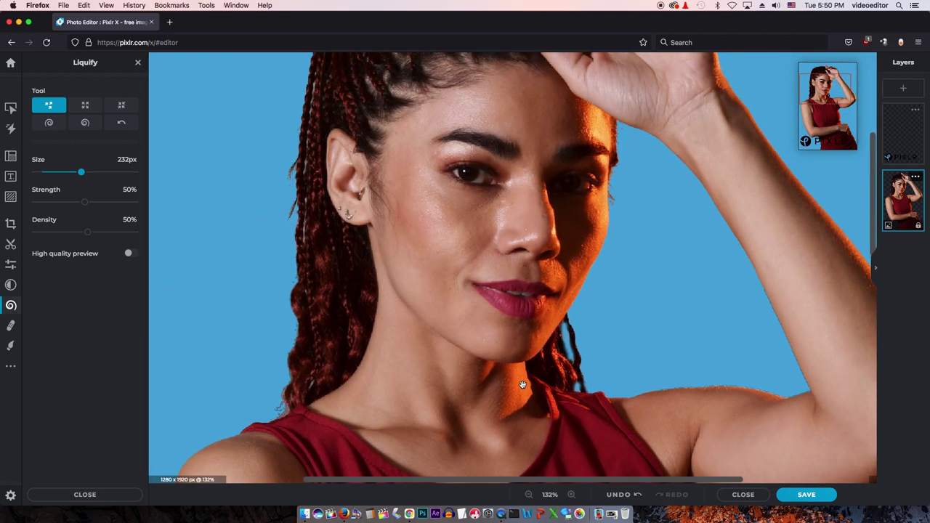
pyautogui.moveTo(523, 385); pyautogui.dragTo(523, 431)
pyautogui.scroll(3, 467, 190)
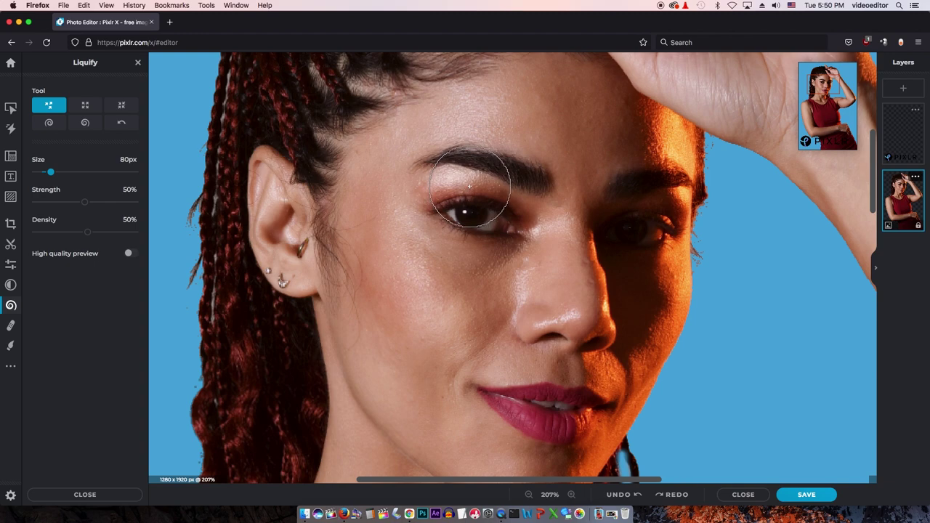
pyautogui.moveTo(470, 187); pyautogui.dragTo(492, 194)
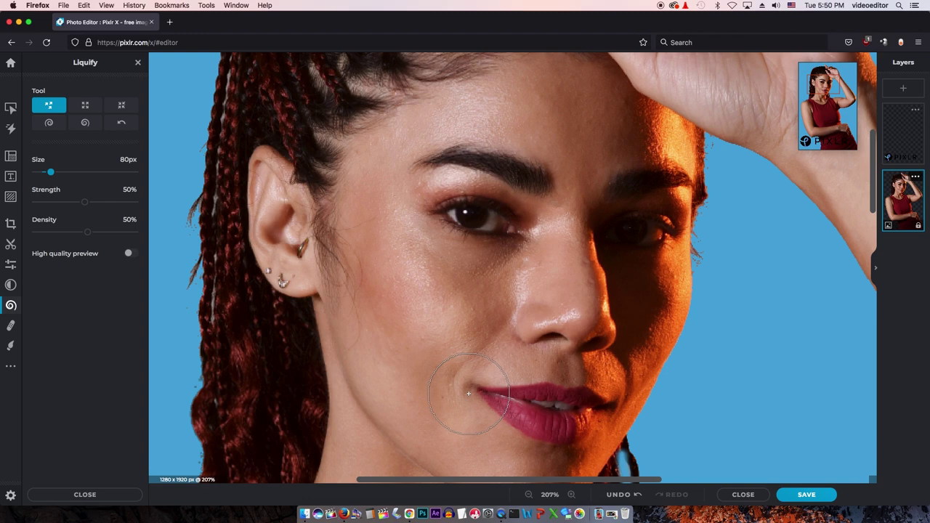
pyautogui.press('super+z')
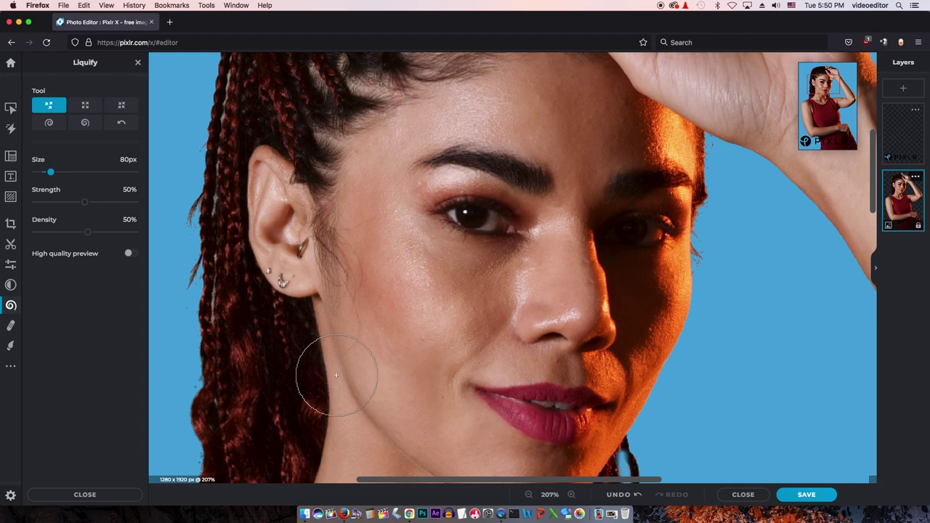
pyautogui.moveTo(239, 249); pyautogui.dragTo(241, 254)
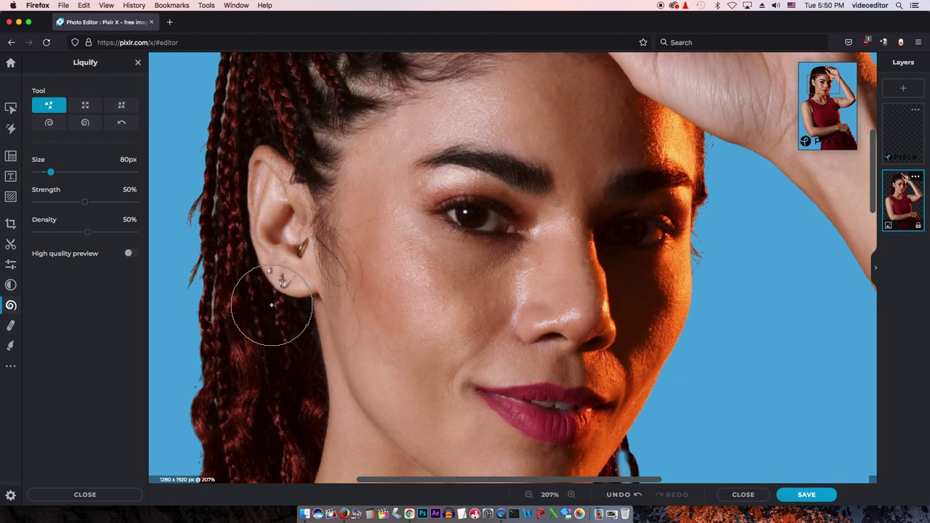
pyautogui.scroll(-5, 269, 307)
pyautogui.scroll(-5, 363, 305)
pyautogui.scroll(-3, 478, 303)
pyautogui.scroll(2, 478, 304)
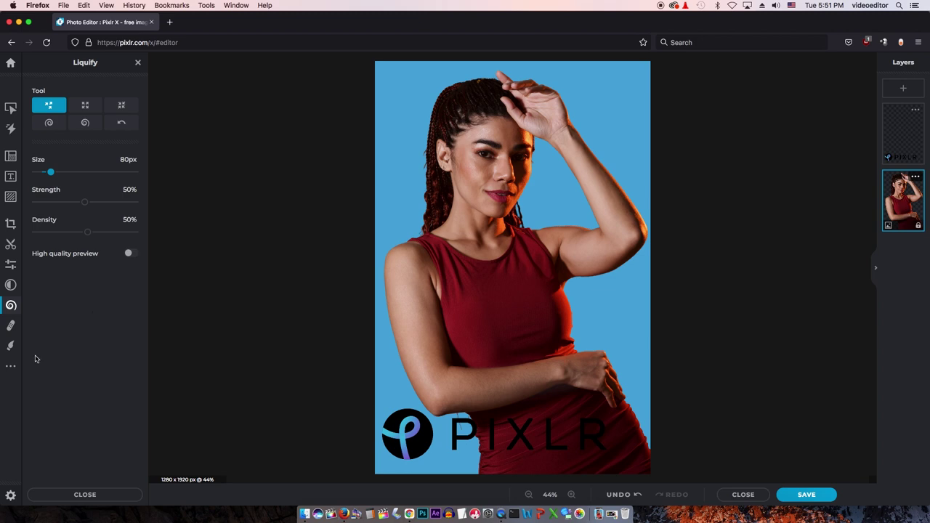
pyautogui.moveTo(10, 367)
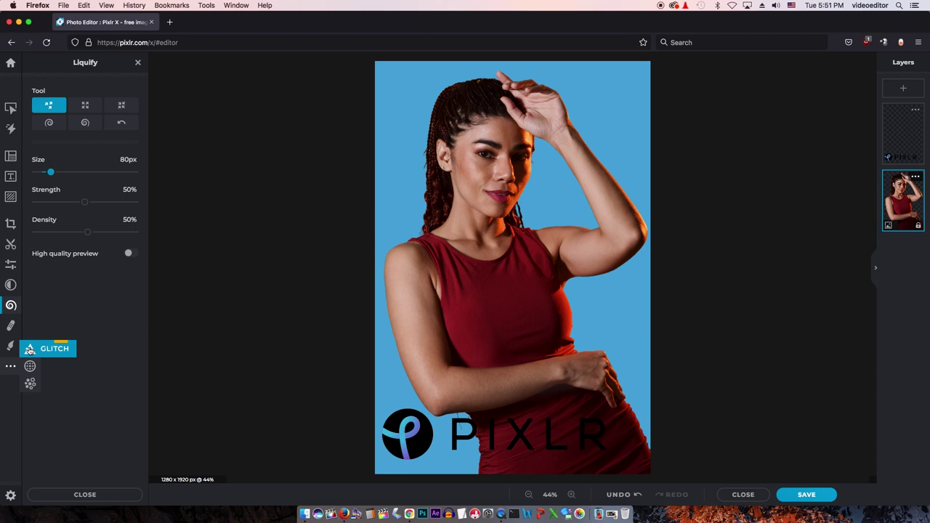
# Apply the GL1 glitch preset and adjust the colour split distance.
pyautogui.click(30, 350)
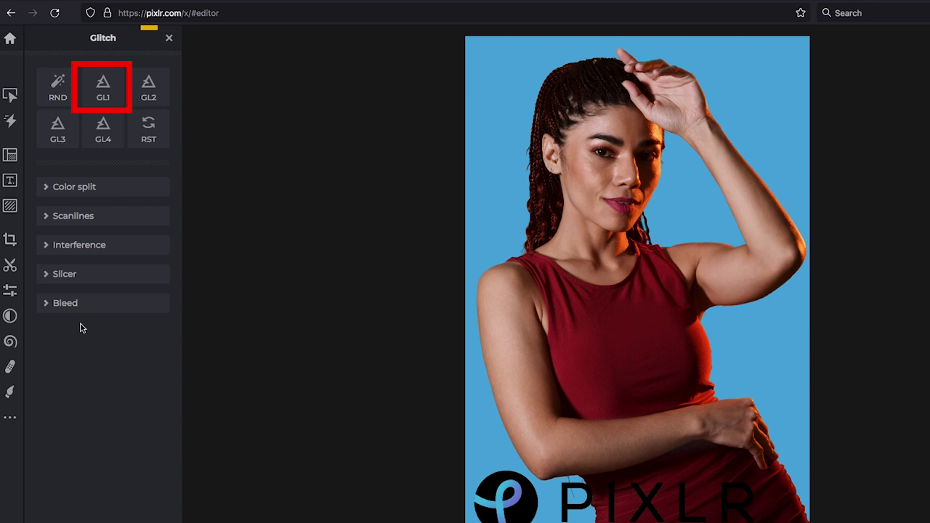
pyautogui.click(102, 93)
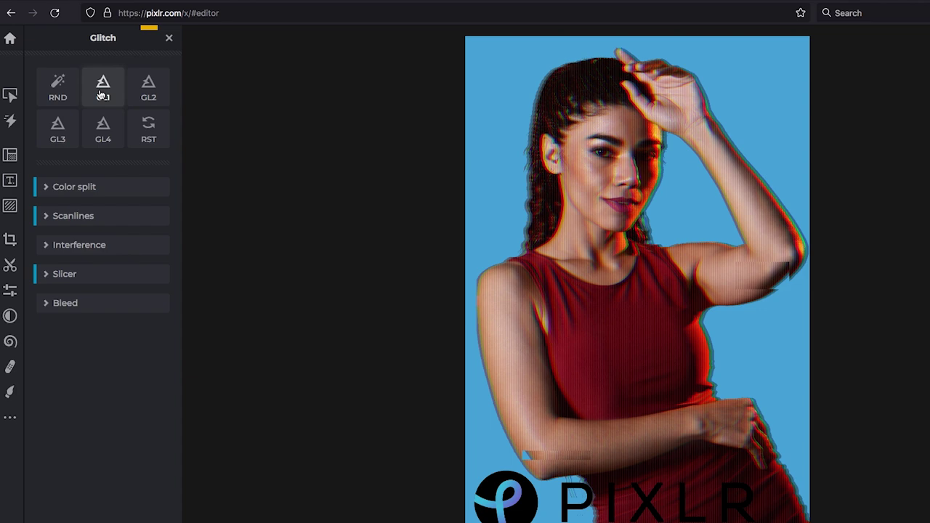
pyautogui.click(102, 186)
pyautogui.moveTo(60, 234)
pyautogui.mouseDown()
pyautogui.moveTo(95, 233)
pyautogui.moveTo(64, 232)
pyautogui.mouseUp()
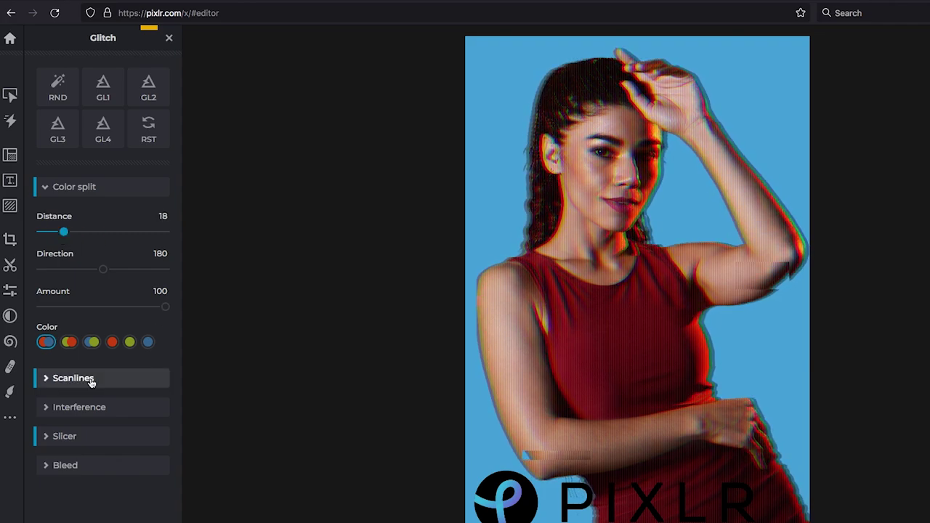
# Set the glitch scanlines amount to 11 and change the slicer seed.
pyautogui.click(89, 378)
pyautogui.moveTo(80, 365); pyautogui.dragTo(107, 363)
pyautogui.moveTo(74, 402); pyautogui.dragTo(56, 402)
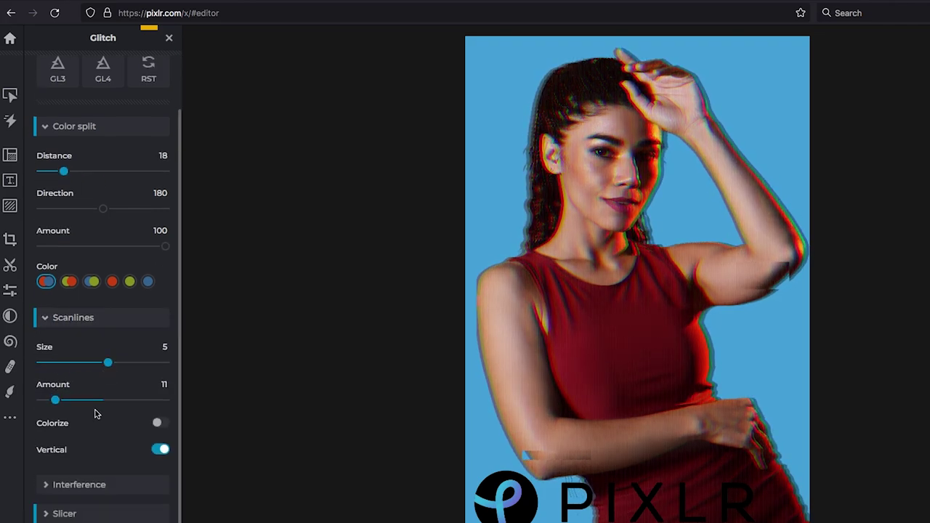
pyautogui.click(80, 484)
pyautogui.click(64, 504)
pyautogui.click(149, 411)
pyautogui.moveTo(149, 411); pyautogui.dragTo(77, 412)
# Try several colour-split swatches, settle on red and cyan, and apply the glitch.
pyautogui.scroll(5, 73, 363)
pyautogui.click(69, 331)
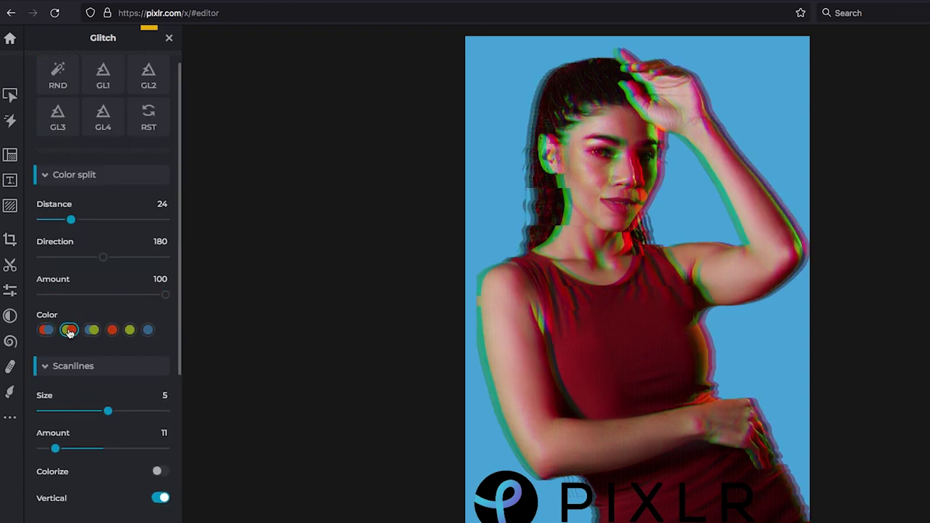
pyautogui.click(92, 331)
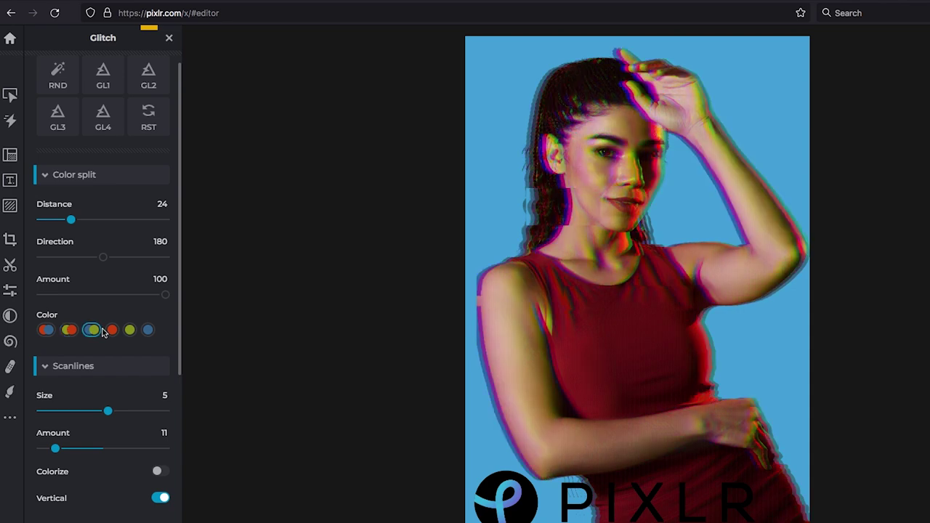
pyautogui.click(112, 331)
pyautogui.click(130, 331)
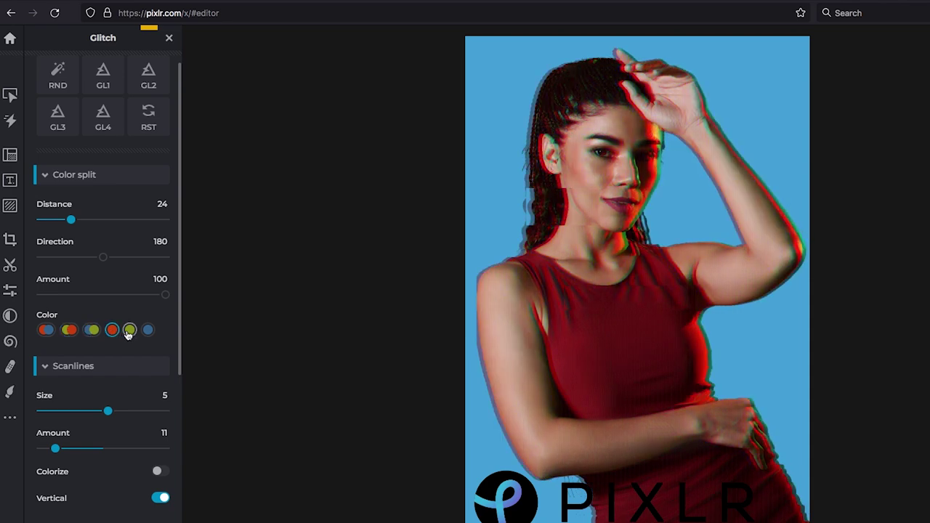
pyautogui.click(45, 330)
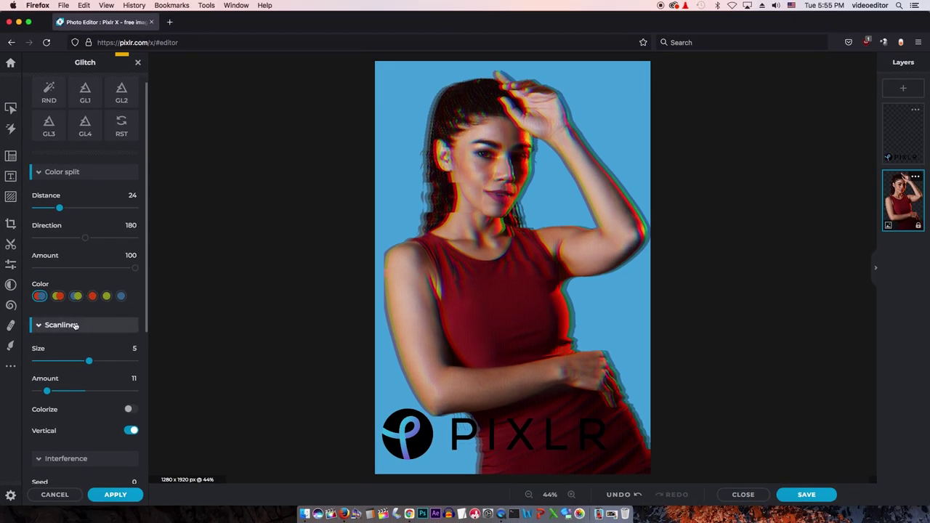
pyautogui.scroll(-1, 75, 325)
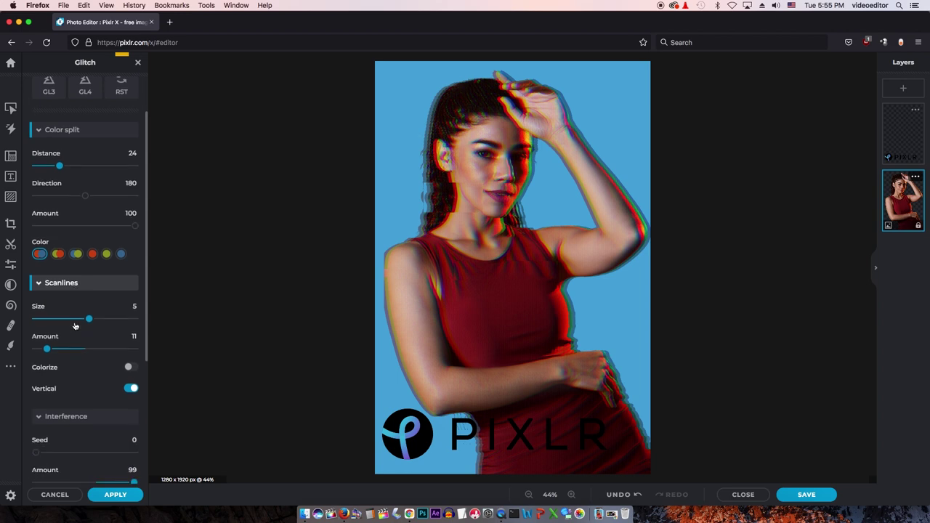
pyautogui.scroll(-3, 75, 325)
pyautogui.scroll(-3, 75, 325)
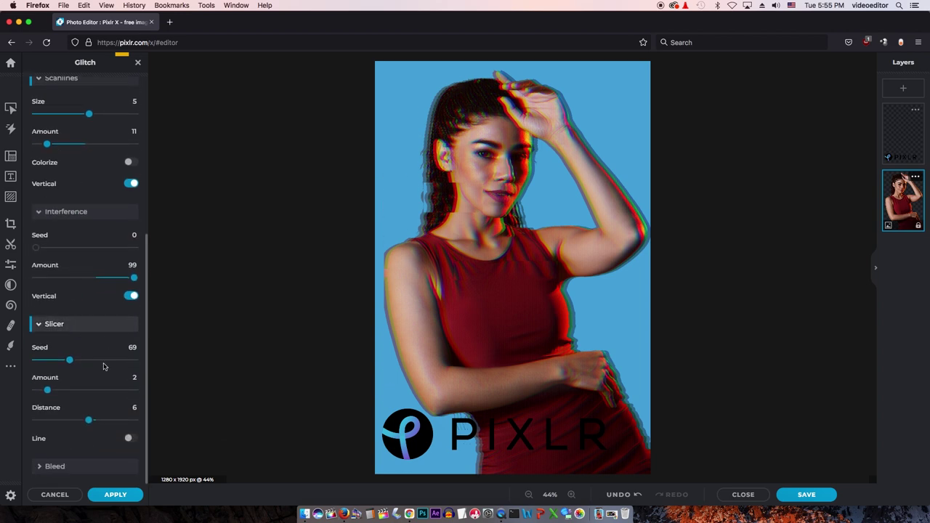
pyautogui.click(116, 495)
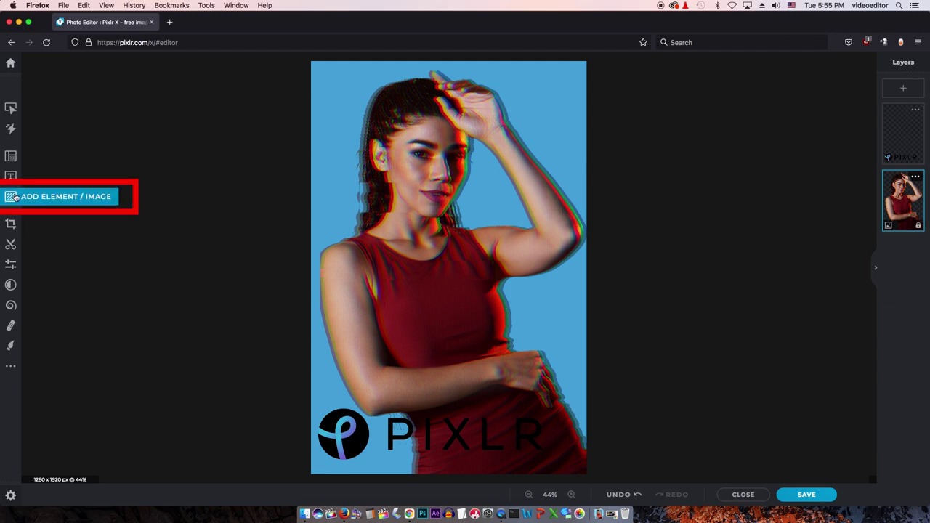
# Scroll the element library down to the Liquid collection and add a liquid-shape overlay.
pyautogui.click(11, 198)
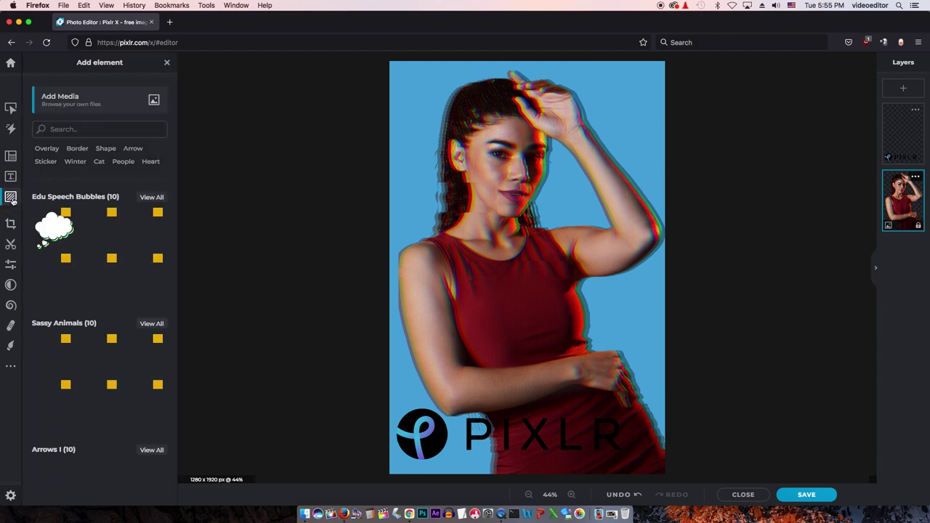
pyautogui.scroll(-1, 109, 305)
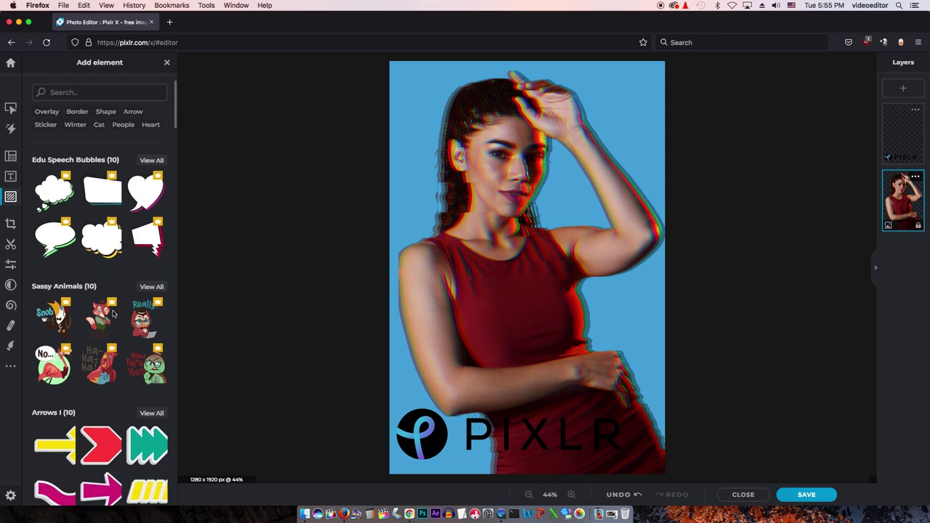
pyautogui.scroll(-3, 113, 313)
pyautogui.scroll(-1, 113, 312)
pyautogui.scroll(-1, 113, 312)
pyautogui.scroll(-1, 112, 312)
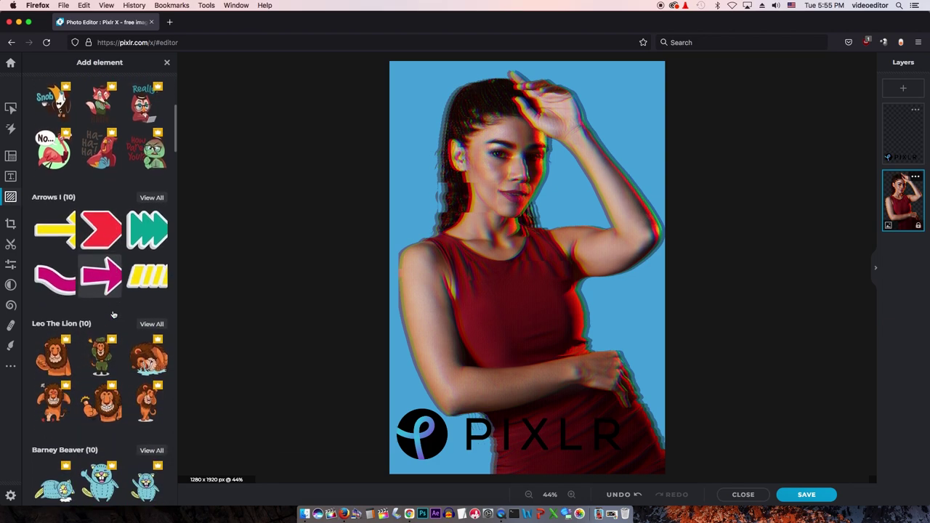
pyautogui.scroll(-1, 112, 312)
pyautogui.scroll(-2, 113, 312)
pyautogui.scroll(-1, 113, 314)
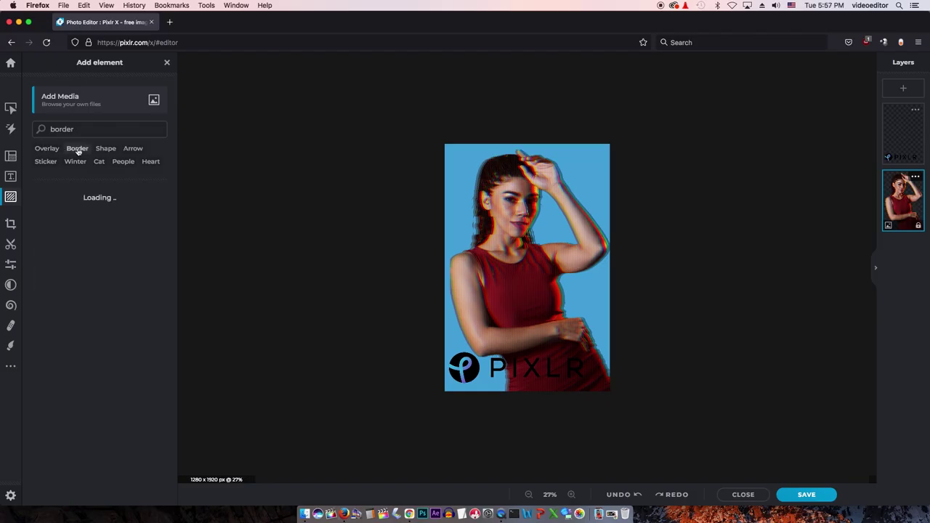
pyautogui.scroll(-1, 130, 276)
pyautogui.scroll(-10, 141, 305)
pyautogui.scroll(-8, 144, 310)
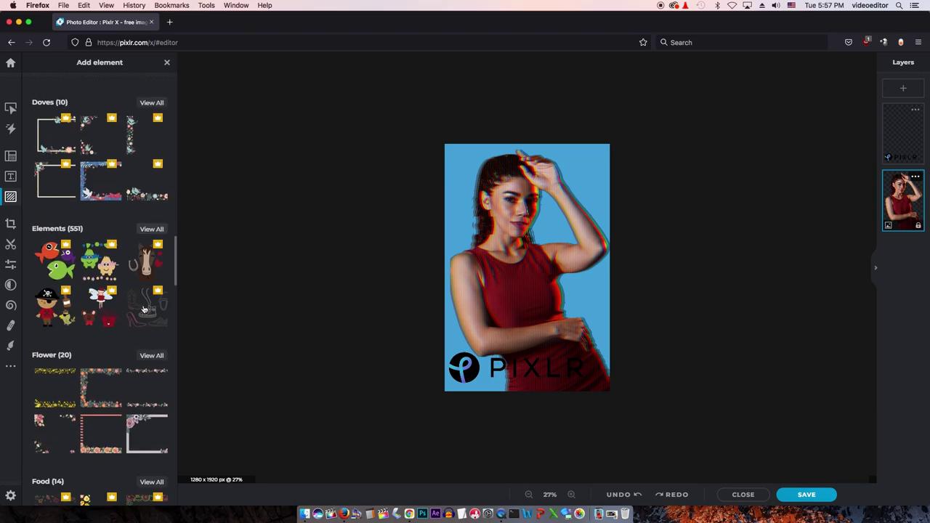
pyautogui.scroll(-5, 144, 310)
pyautogui.scroll(-3, 138, 306)
pyautogui.scroll(-5, 123, 291)
pyautogui.scroll(-1, 110, 275)
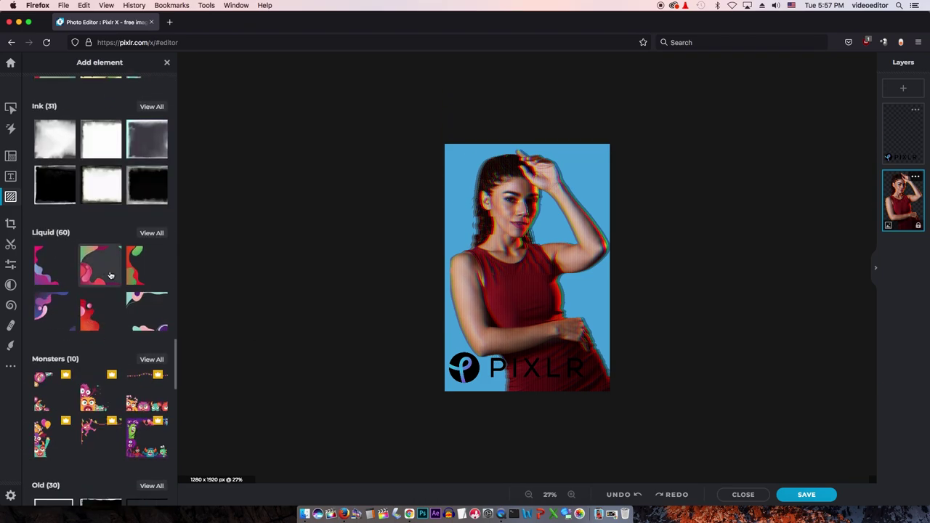
pyautogui.click(102, 274)
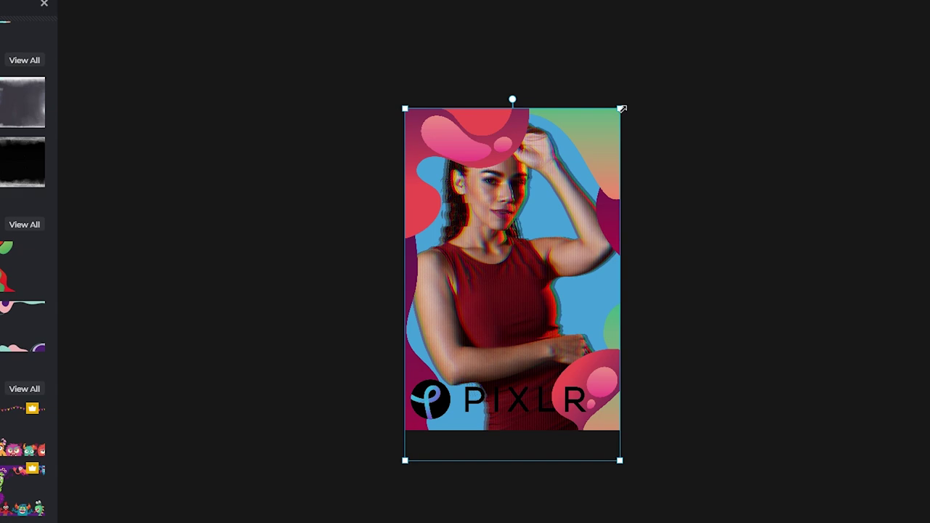
# Shrink, tilt and move the liquid overlay across the model's midsection, just above the logo.
pyautogui.moveTo(622, 109)
pyautogui.mouseDown()
pyautogui.moveTo(598, 153)
pyautogui.moveTo(557, 191)
pyautogui.moveTo(548, 275)
pyautogui.mouseUp()
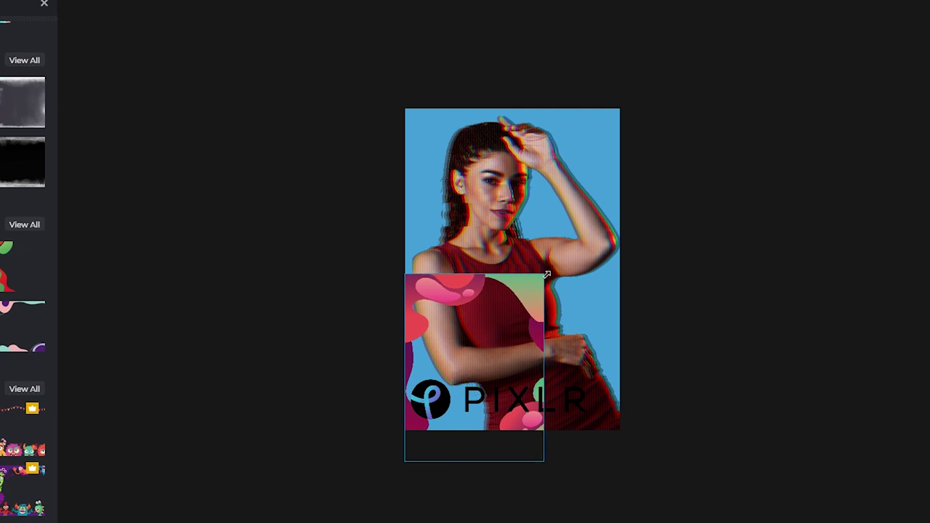
pyautogui.moveTo(474, 266)
pyautogui.mouseDown()
pyautogui.moveTo(565, 320)
pyautogui.moveTo(571, 353)
pyautogui.mouseUp()
pyautogui.moveTo(491, 365)
pyautogui.mouseDown()
pyautogui.moveTo(519, 348)
pyautogui.moveTo(532, 322)
pyautogui.mouseUp()
pyautogui.moveTo(616, 386); pyautogui.dragTo(590, 361)
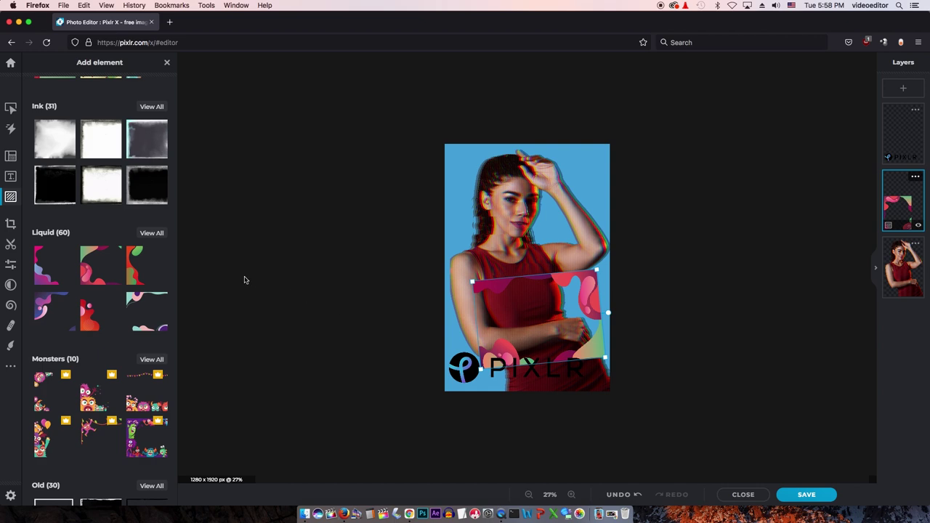
# On a new layer, draw an orange (#F76D28) filled rectangle over the model's torso.
pyautogui.click(12, 346)
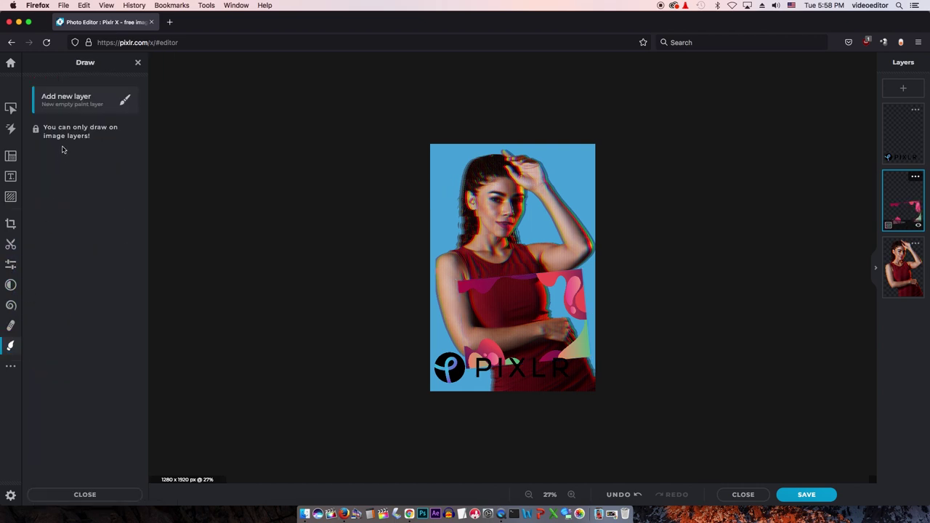
pyautogui.click(75, 100)
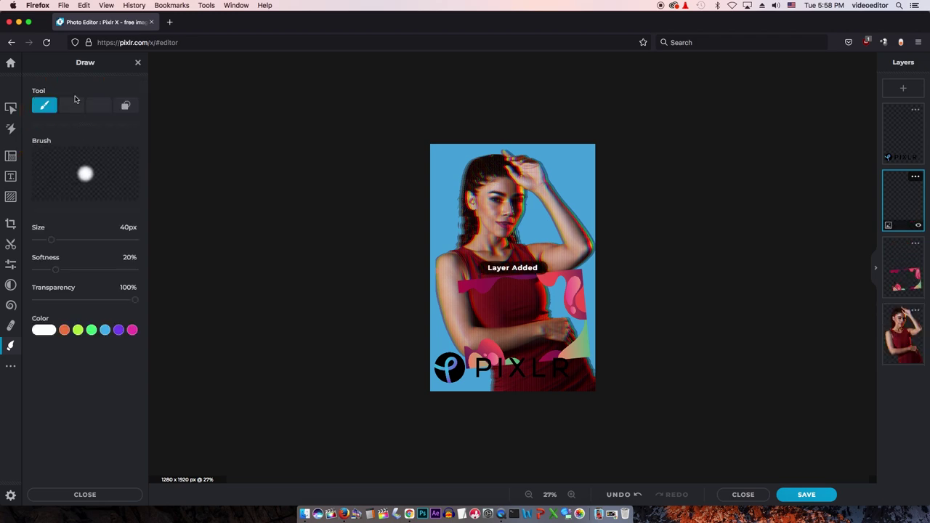
pyautogui.click(126, 106)
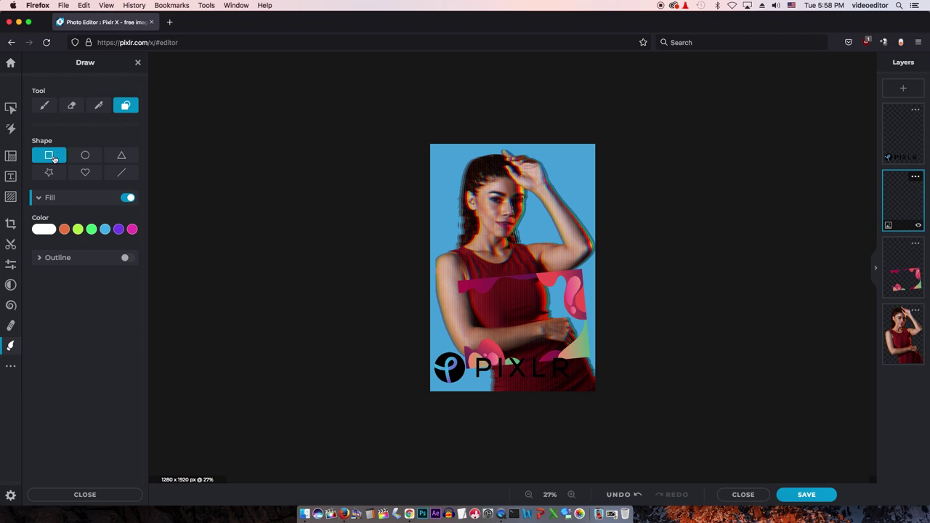
pyautogui.click(38, 231)
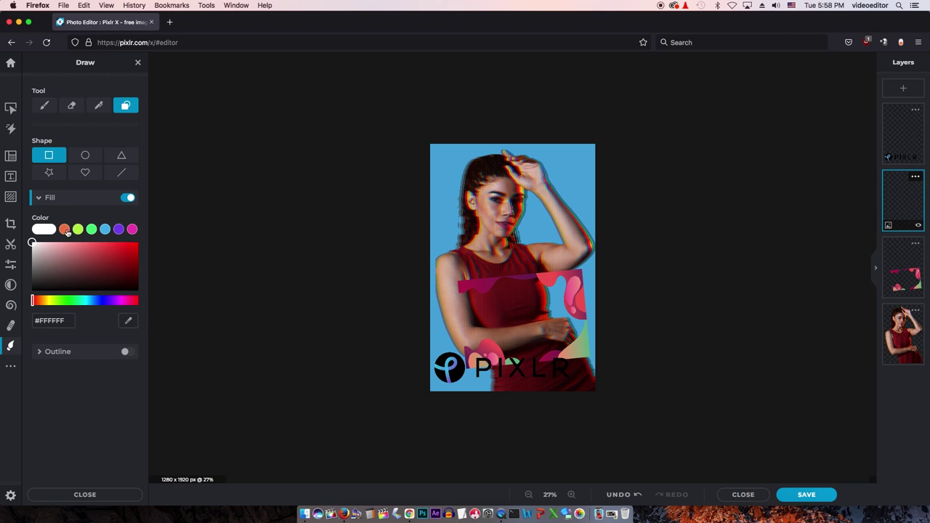
pyautogui.click(65, 231)
pyautogui.moveTo(110, 248); pyautogui.dragTo(121, 244)
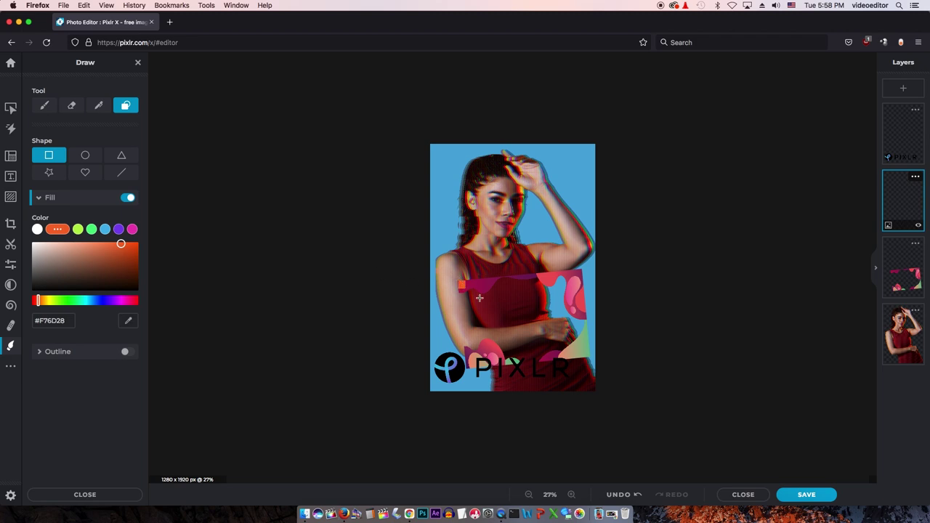
pyautogui.moveTo(458, 280); pyautogui.dragTo(590, 361)
# Tilt the orange rectangle slightly counter-clockwise and nudge it upward.
pyautogui.press('v')
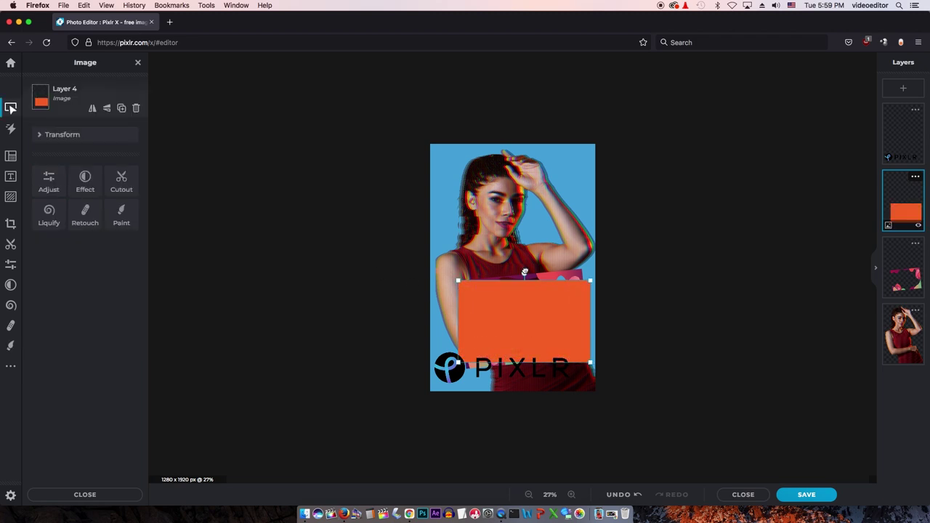
pyautogui.moveTo(526, 268); pyautogui.dragTo(520, 266)
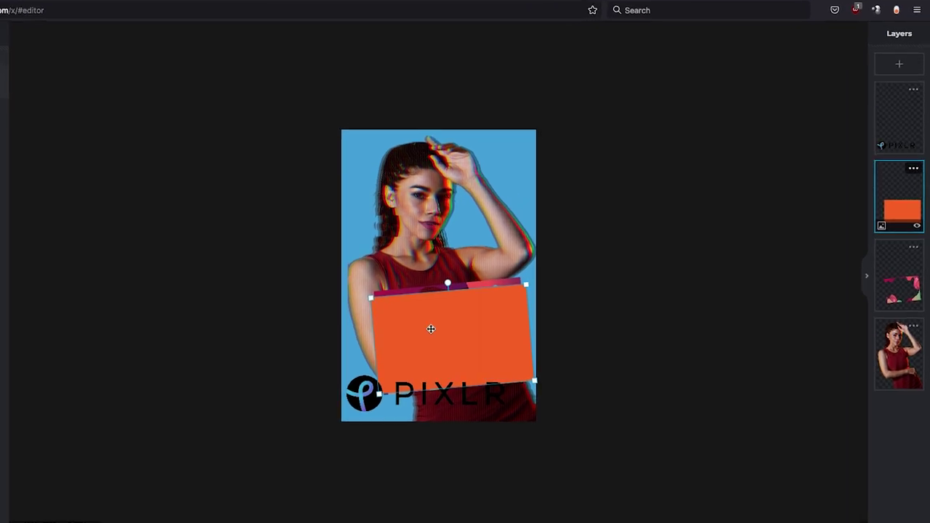
pyautogui.moveTo(376, 340); pyautogui.dragTo(375, 339)
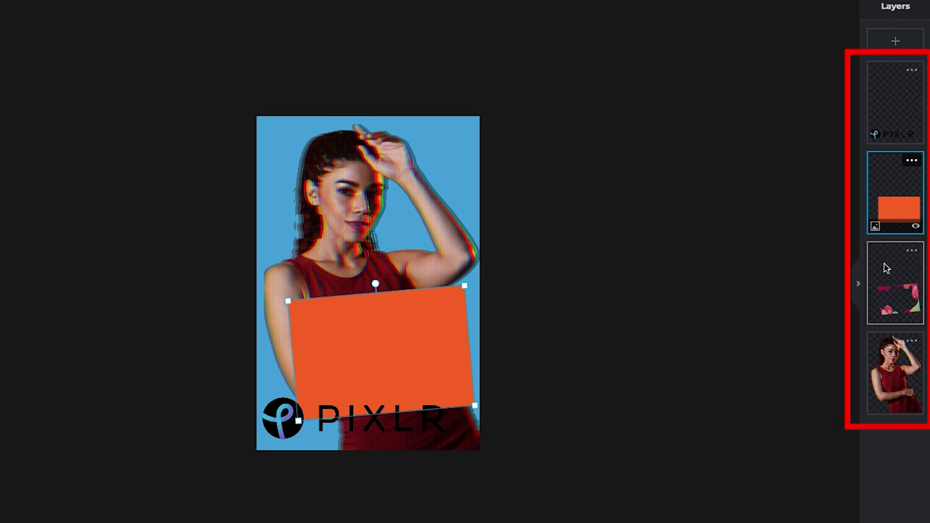
# Move the rectangle's layer below the liquid-shape frame and reposition the frame around it.
pyautogui.click(895, 40)
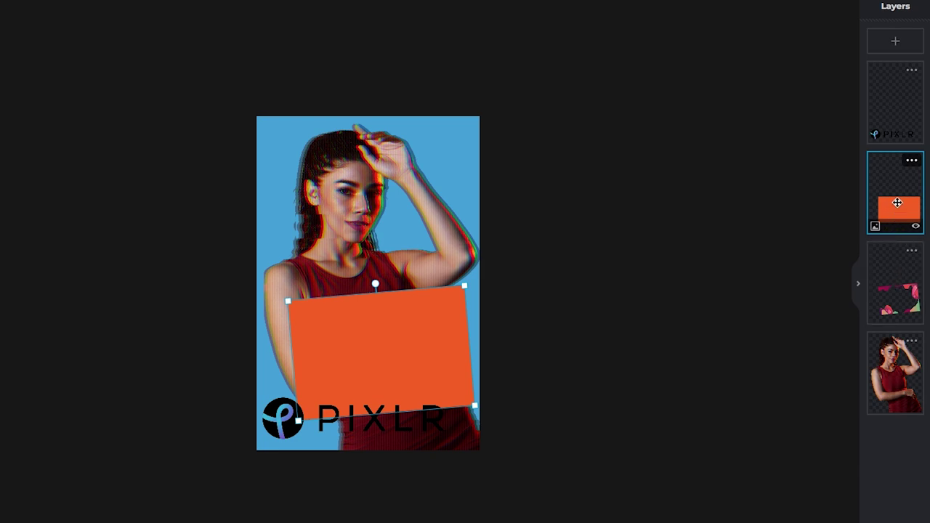
pyautogui.moveTo(897, 203); pyautogui.dragTo(899, 309)
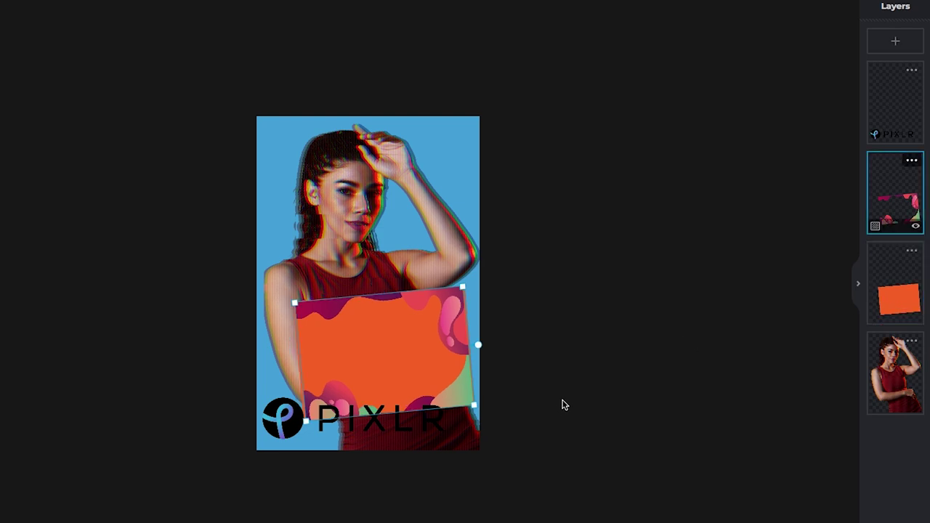
pyautogui.moveTo(401, 348); pyautogui.dragTo(395, 348)
# Select both the card and frame layers and move them slightly lower together.
pyautogui.click(902, 299)
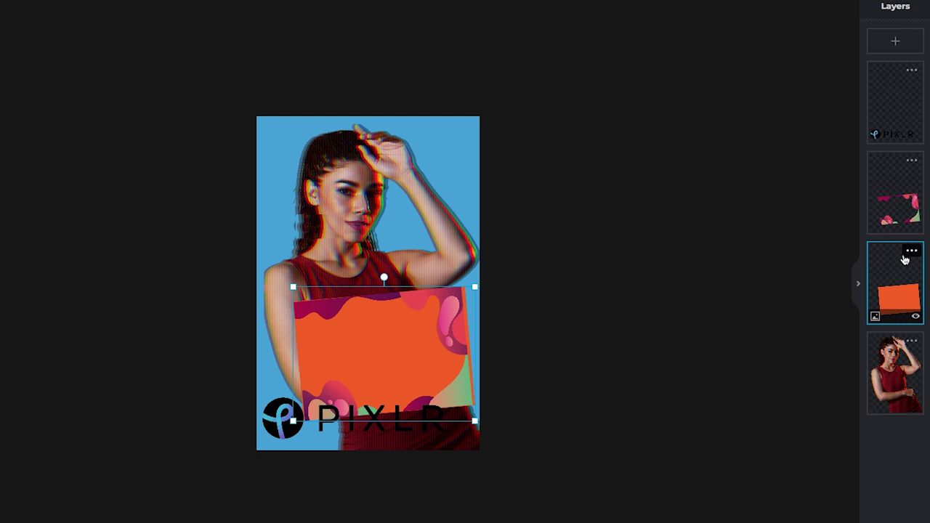
pyautogui.keyDown('ctrl'); pyautogui.click(901, 204); pyautogui.keyUp('ctrl')
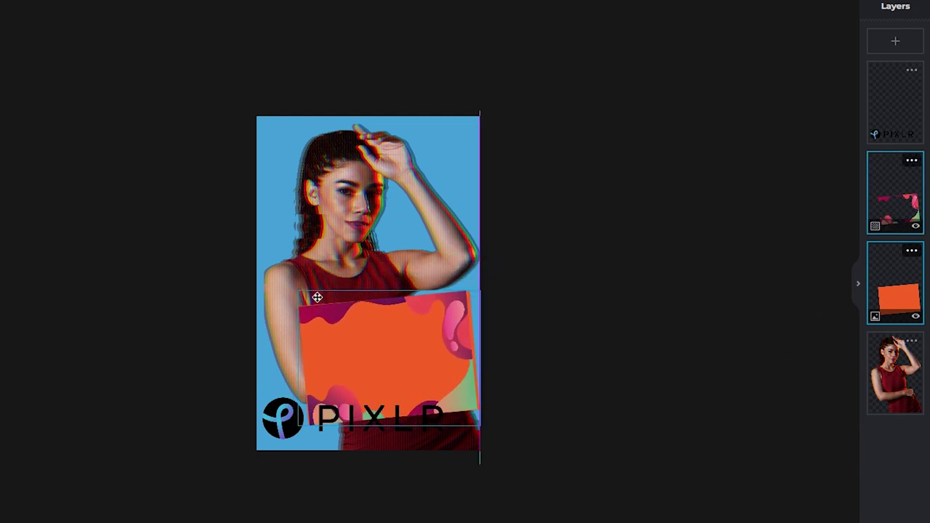
pyautogui.moveTo(315, 279); pyautogui.dragTo(315, 287)
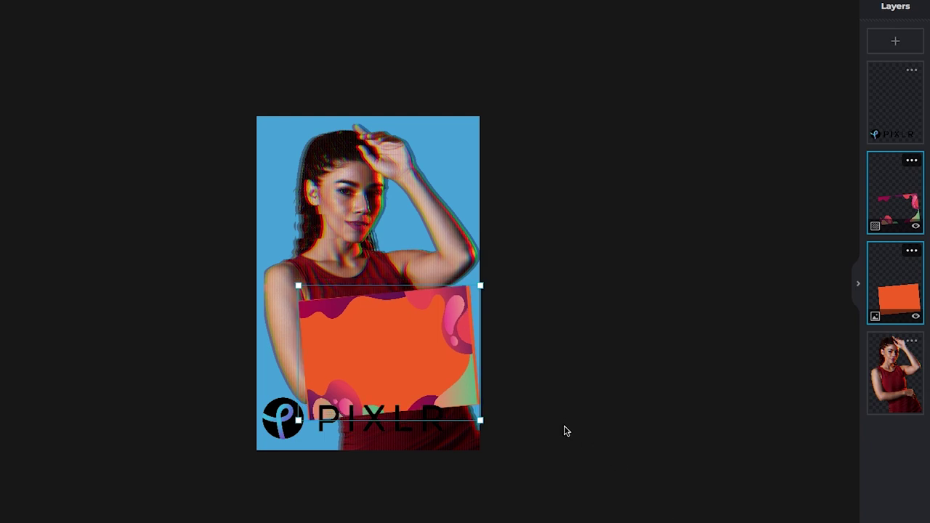
# Merge the frame layer down into the orange card and shift the merged card slightly.
pyautogui.click(893, 170)
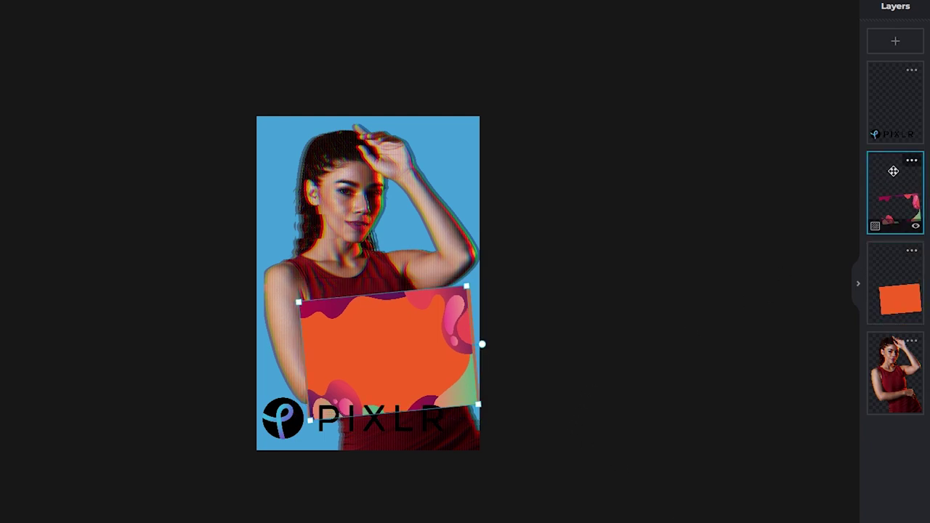
pyautogui.click(912, 161)
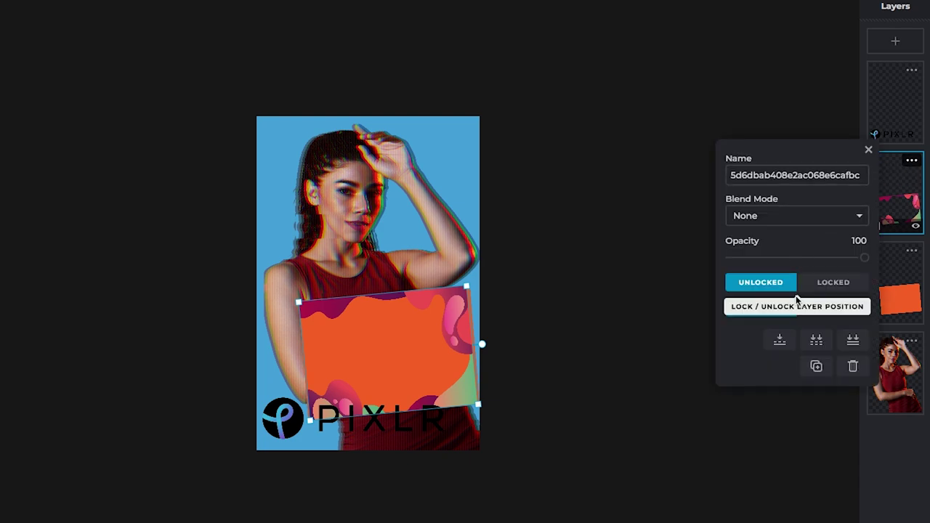
pyautogui.click(778, 342)
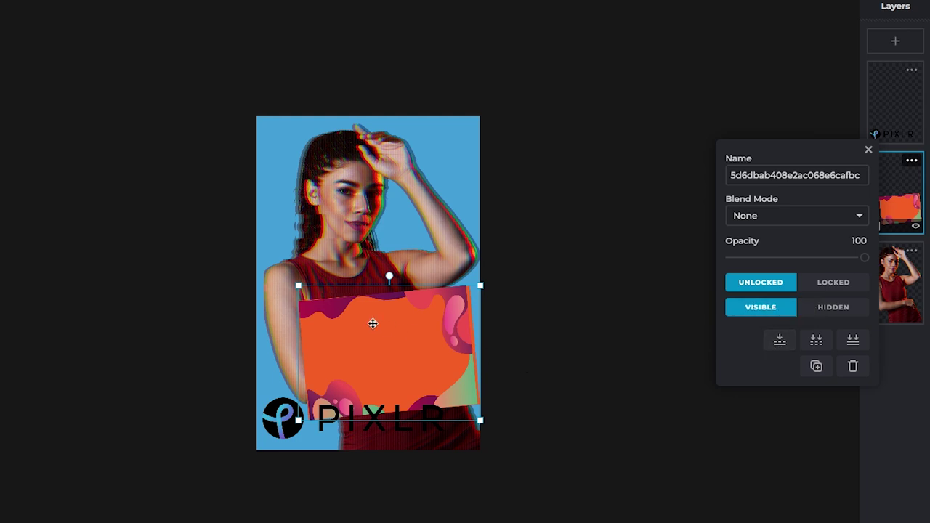
pyautogui.moveTo(343, 294)
pyautogui.mouseDown()
pyautogui.moveTo(362, 294)
pyautogui.moveTo(342, 288)
pyautogui.mouseUp()
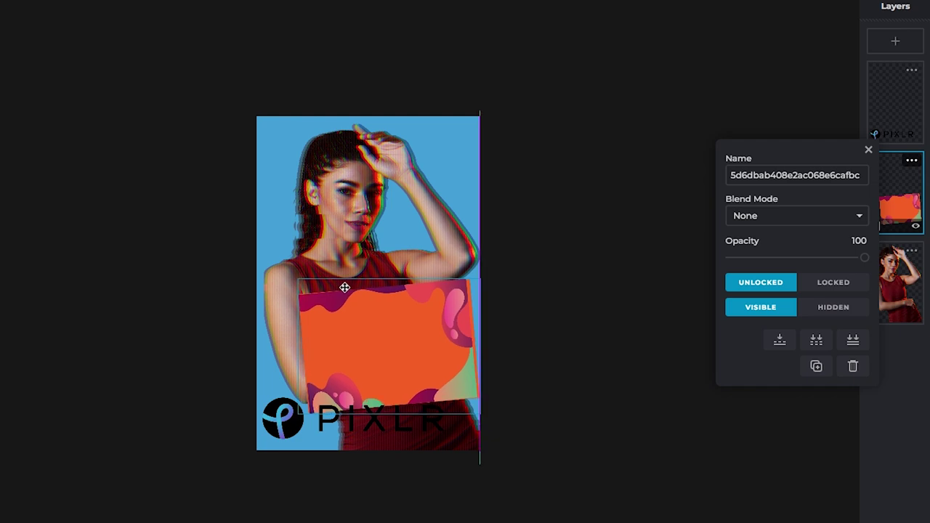
pyautogui.click(579, 243)
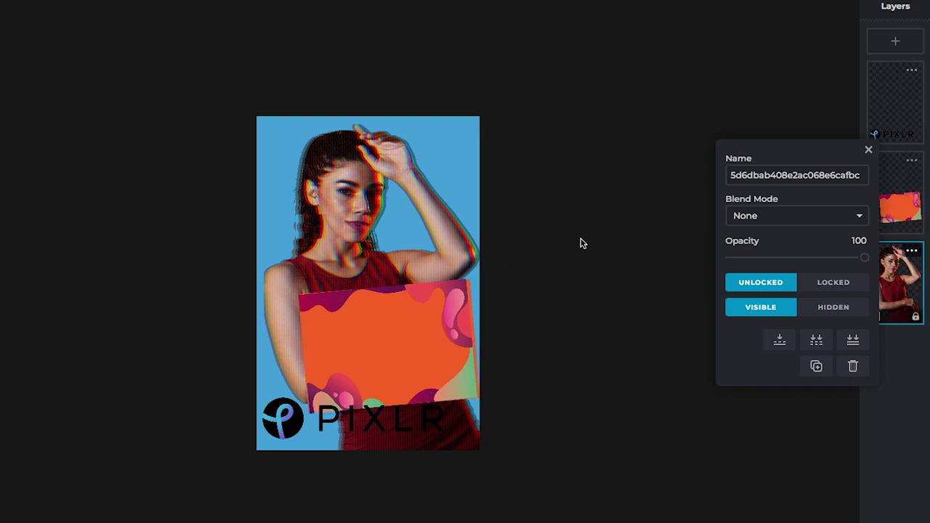
pyautogui.click(869, 150)
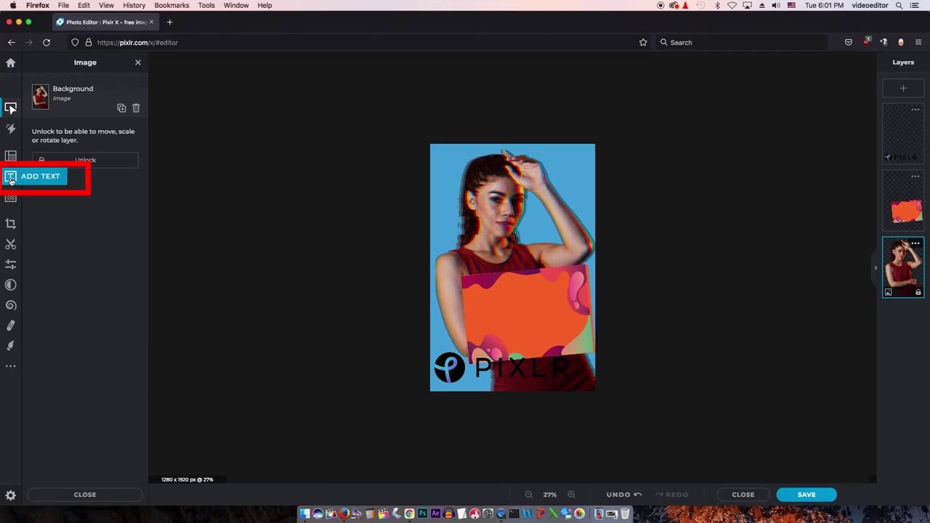
# Add the Wild Sale text template to the poster.
pyautogui.click(10, 177)
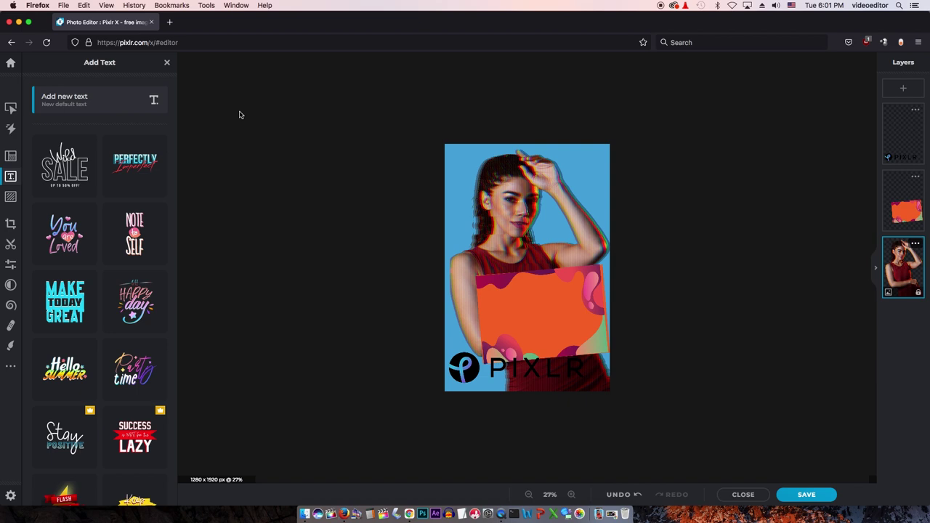
pyautogui.click(64, 161)
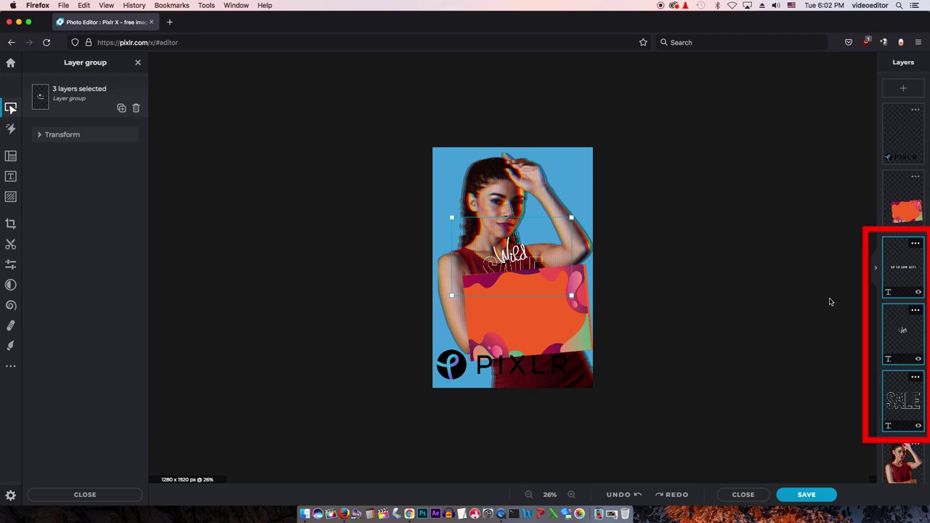
pyautogui.click(831, 301)
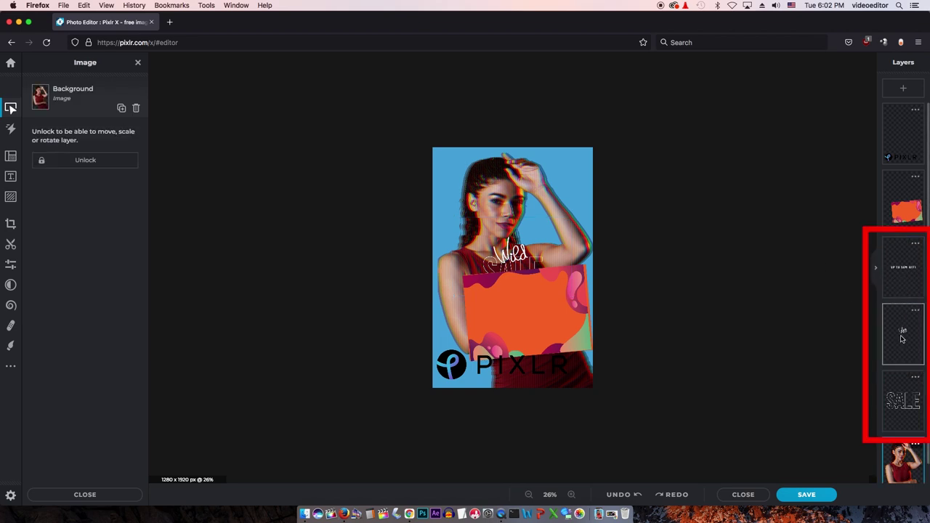
# Hide the orange card and toggle visibility of the Wild, SALE and 50% OFF text layers.
pyautogui.click(920, 230)
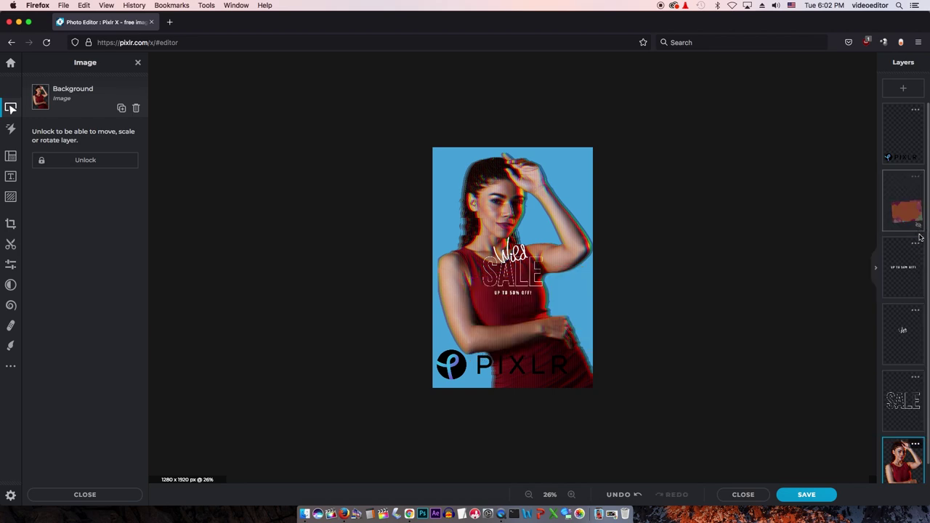
pyautogui.click(920, 293)
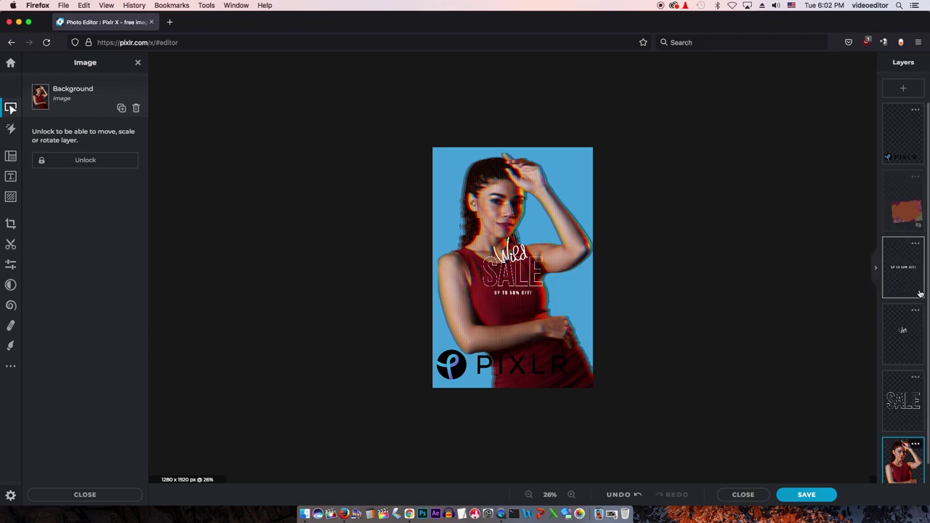
pyautogui.click(920, 365)
pyautogui.click(920, 431)
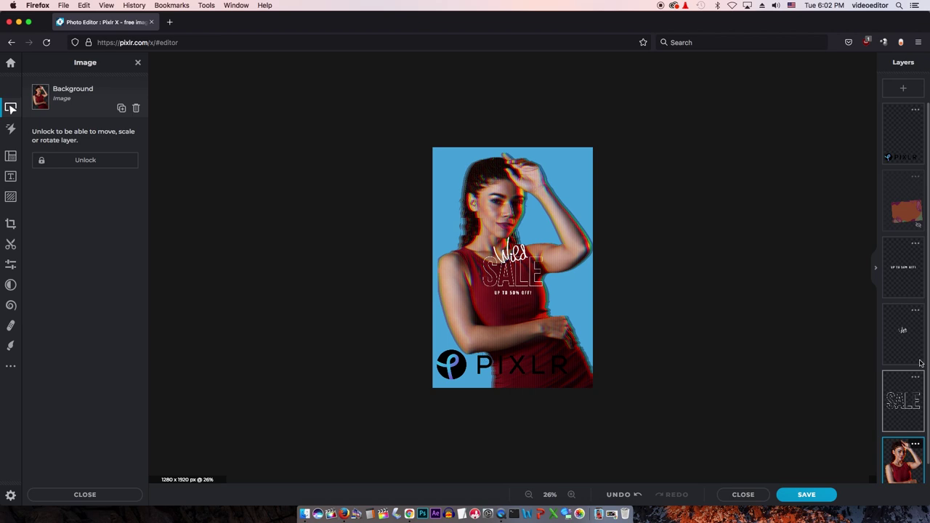
# Unhide the orange card layer and move it below the SALE text layer in Layers.
pyautogui.click(918, 225)
pyautogui.click(805, 252)
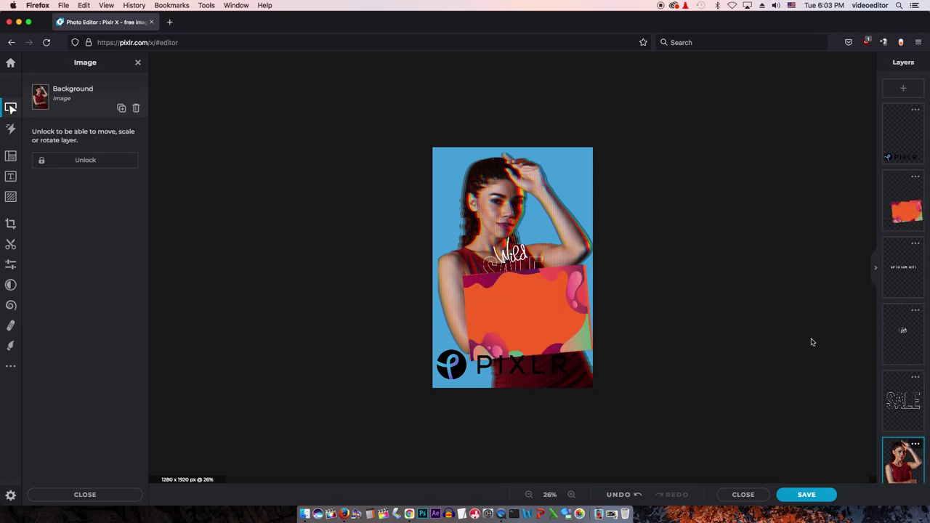
pyautogui.moveTo(905, 211); pyautogui.dragTo(903, 385)
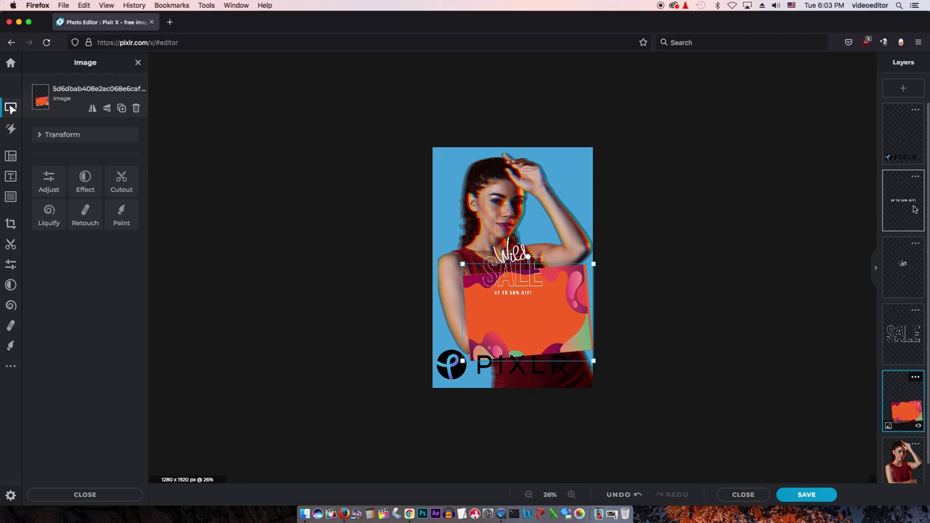
pyautogui.click(914, 209)
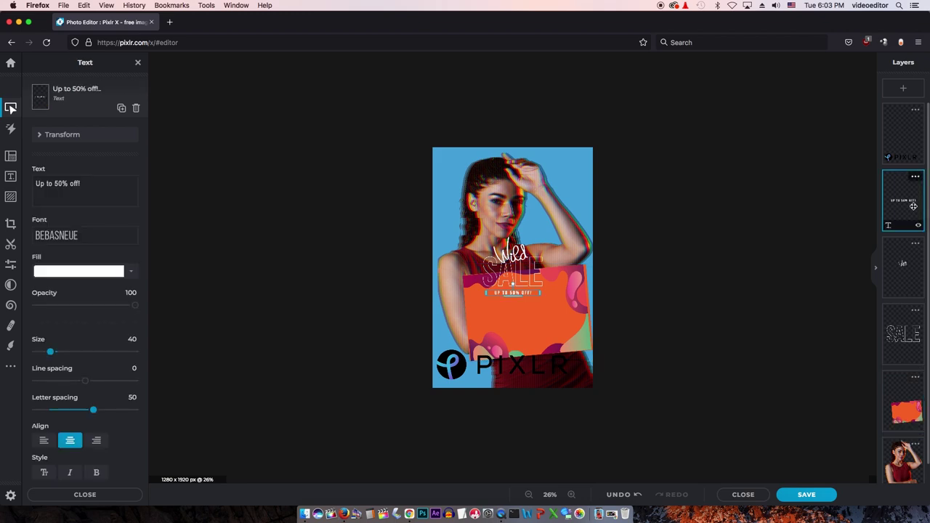
# Replace 'Wild' with 'Make A' in Amaranth font at size 160.
pyautogui.click(910, 279)
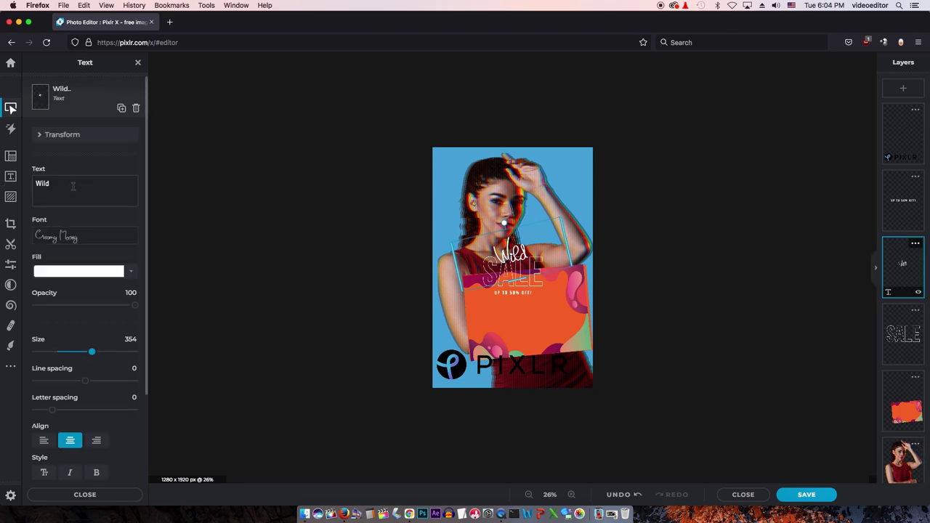
pyautogui.moveTo(73, 186); pyautogui.dragTo(31, 183)
pyautogui.write('M')
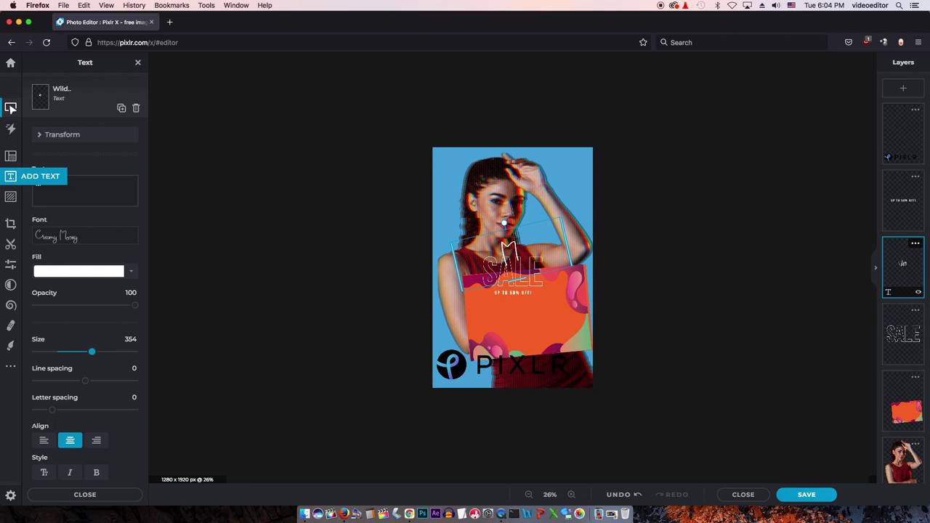
pyautogui.write('ake A')
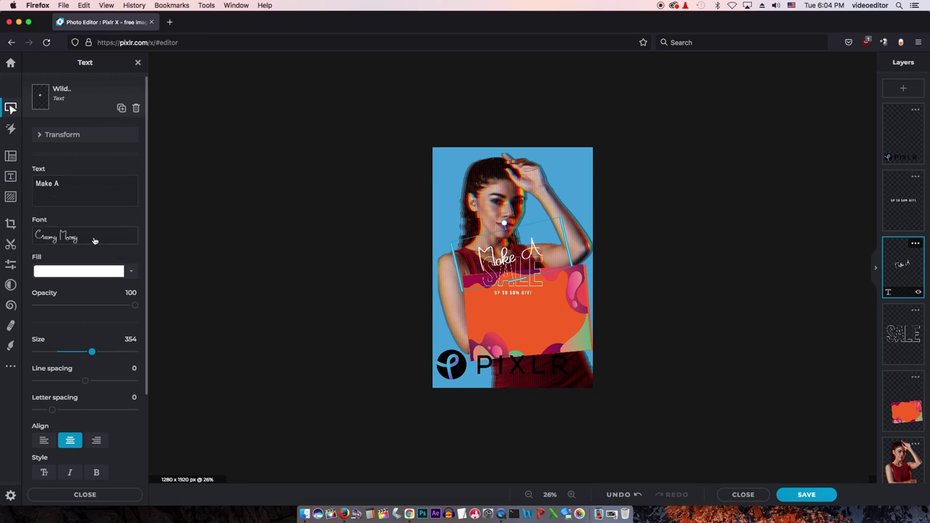
pyautogui.click(94, 240)
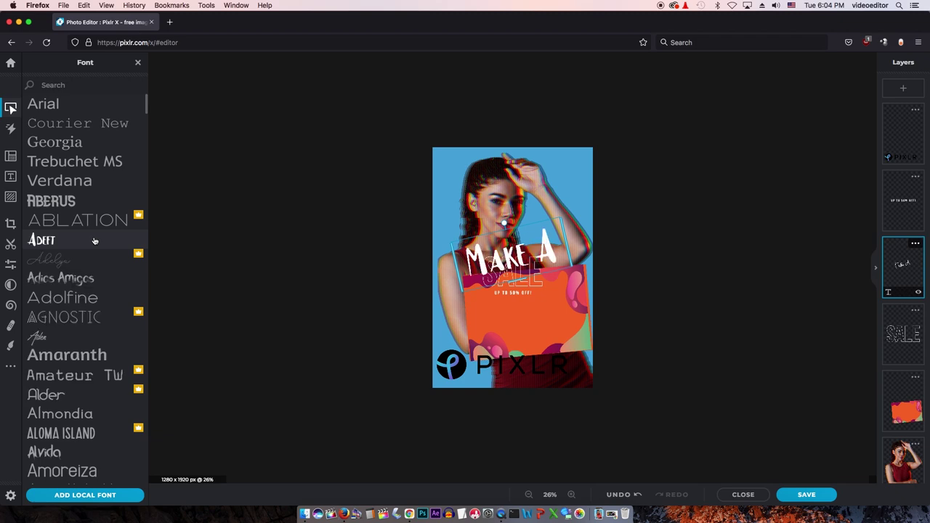
pyautogui.click(88, 357)
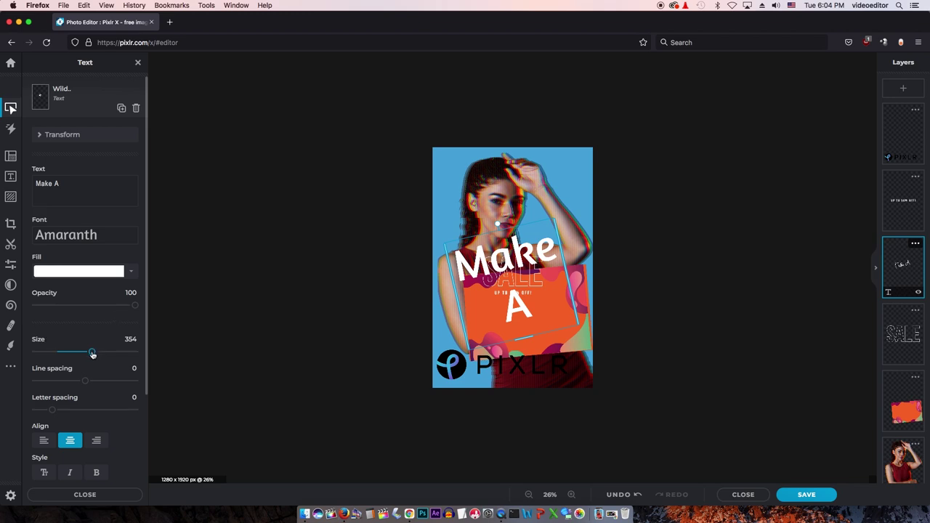
pyautogui.moveTo(92, 353); pyautogui.dragTo(79, 351)
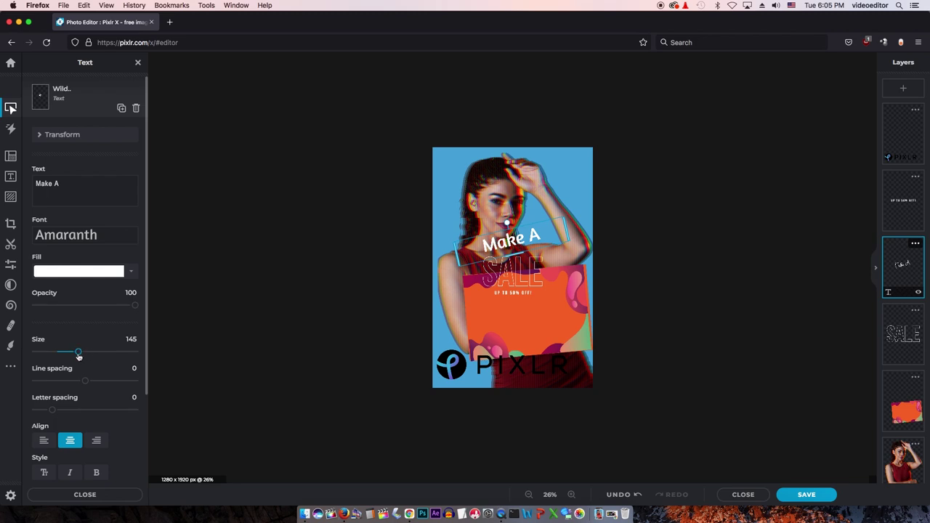
pyautogui.moveTo(82, 354); pyautogui.dragTo(80, 354)
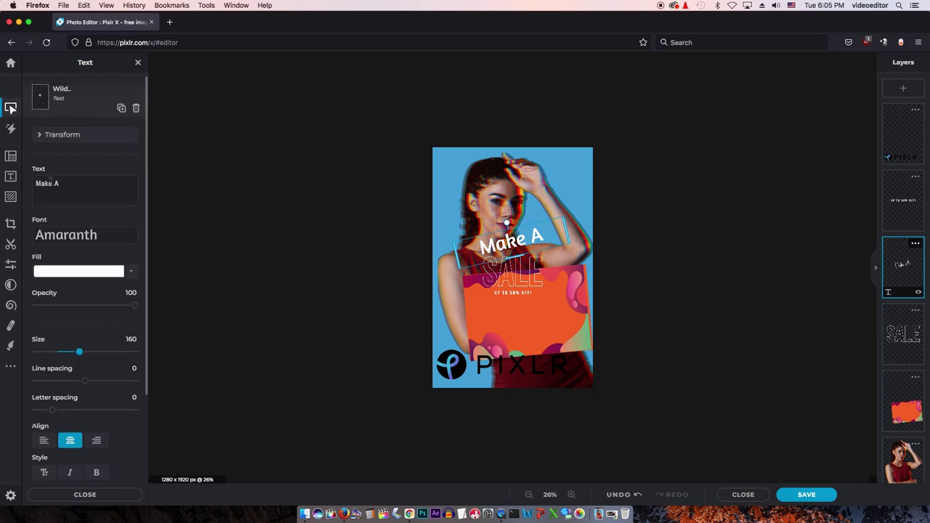
# Fill 'Make A' dark blue (#18309D) and move it onto the orange card below SALE.
pyautogui.click(106, 271)
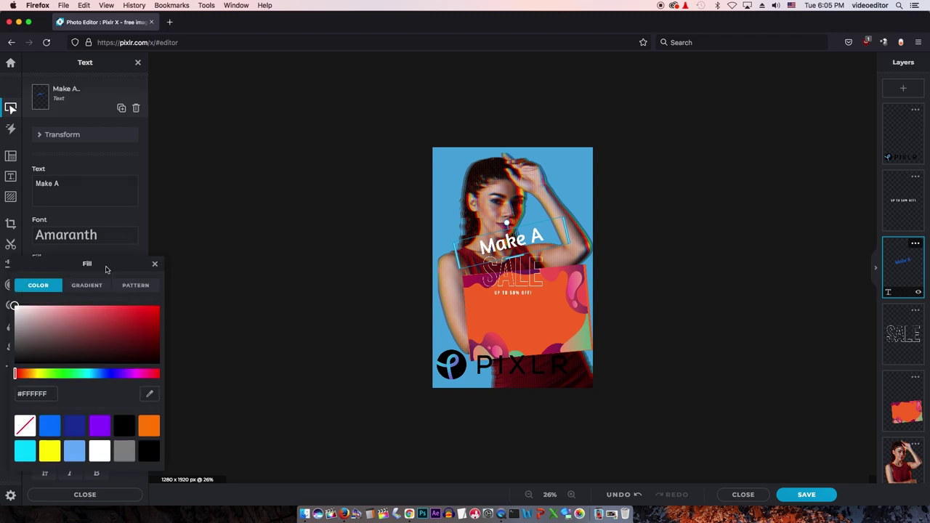
pyautogui.click(74, 427)
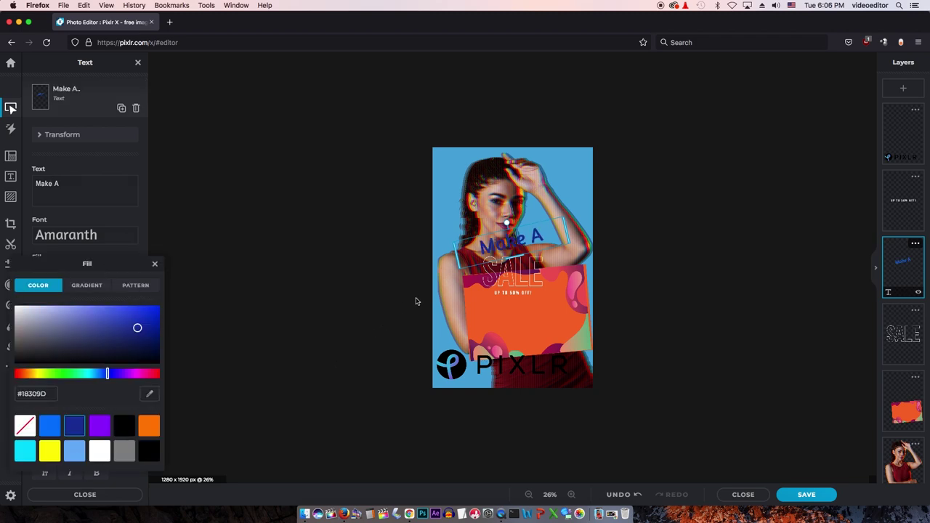
pyautogui.click(539, 254)
pyautogui.moveTo(539, 239); pyautogui.dragTo(551, 278)
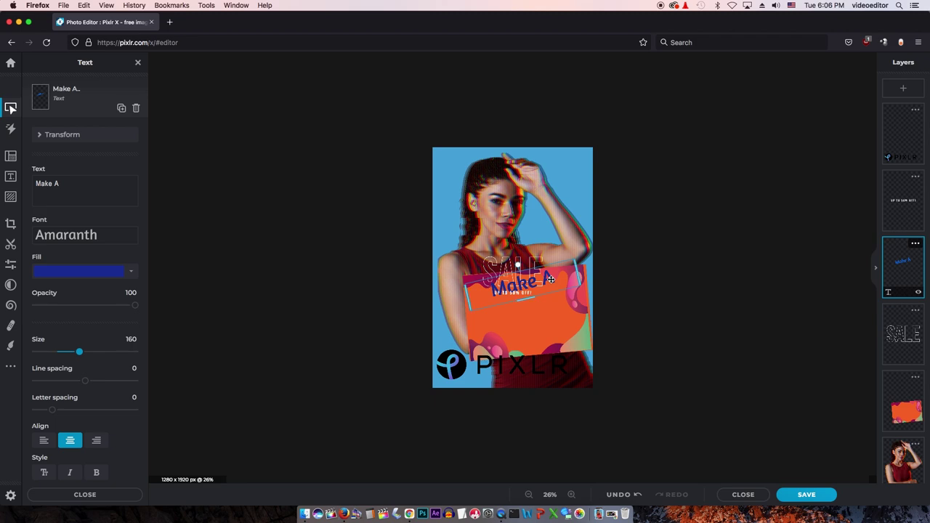
# Change SALE to 'POSTER', widen its text box and move it below 'Make A'.
pyautogui.click(516, 265)
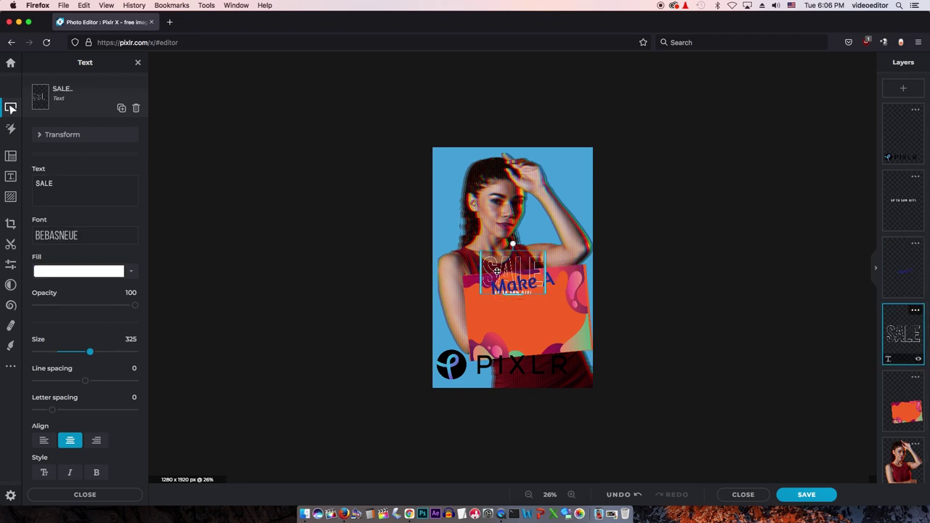
pyautogui.moveTo(66, 184); pyautogui.dragTo(1, 185)
pyautogui.write('POSTER')
pyautogui.scroll(-3, 85, 290)
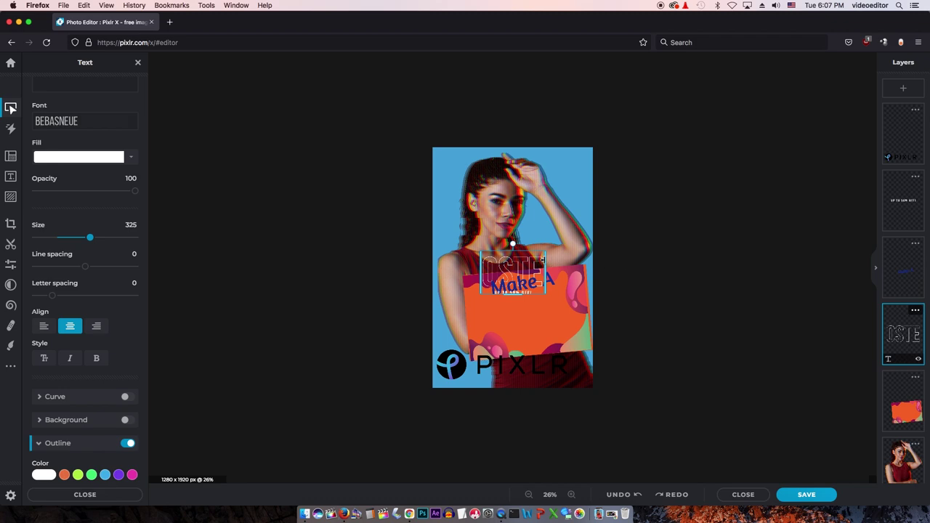
pyautogui.moveTo(543, 259); pyautogui.dragTo(576, 264)
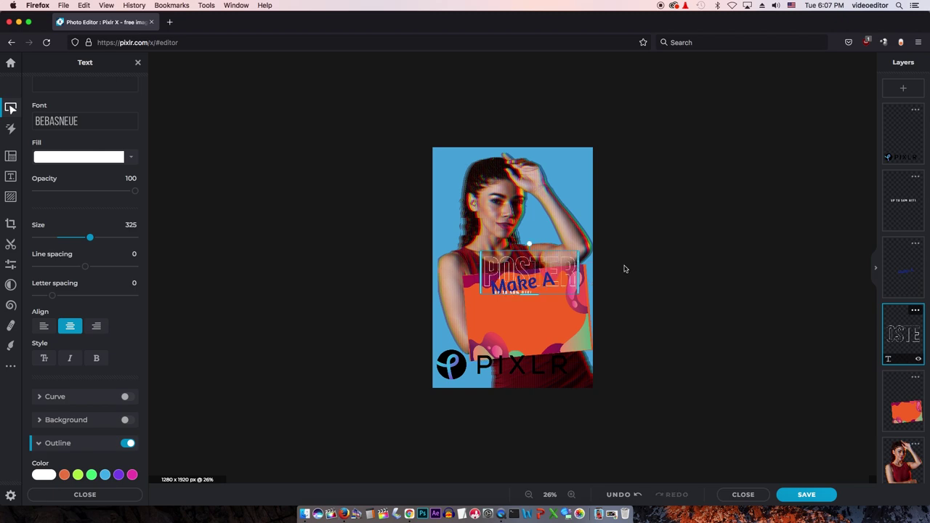
pyautogui.moveTo(555, 261); pyautogui.dragTo(551, 294)
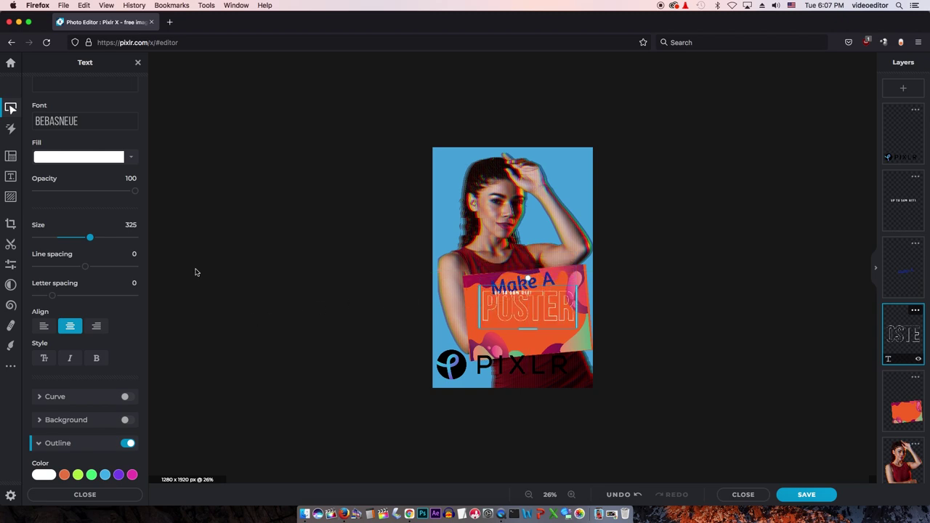
# Turn off POSTER's outline, fill it bright blue and enlarge it to size 365.
pyautogui.scroll(-1, 97, 271)
pyautogui.scroll(-3, 98, 271)
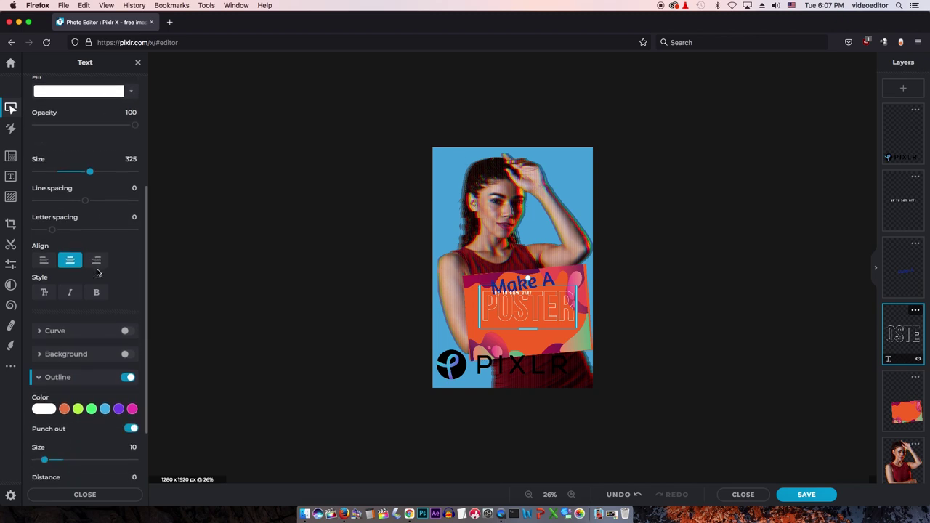
pyautogui.scroll(-2, 87, 291)
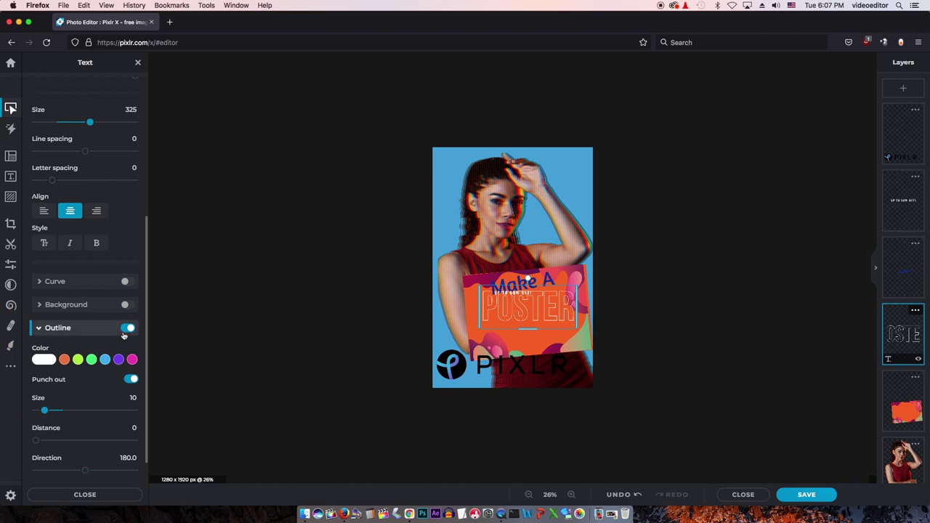
pyautogui.click(128, 329)
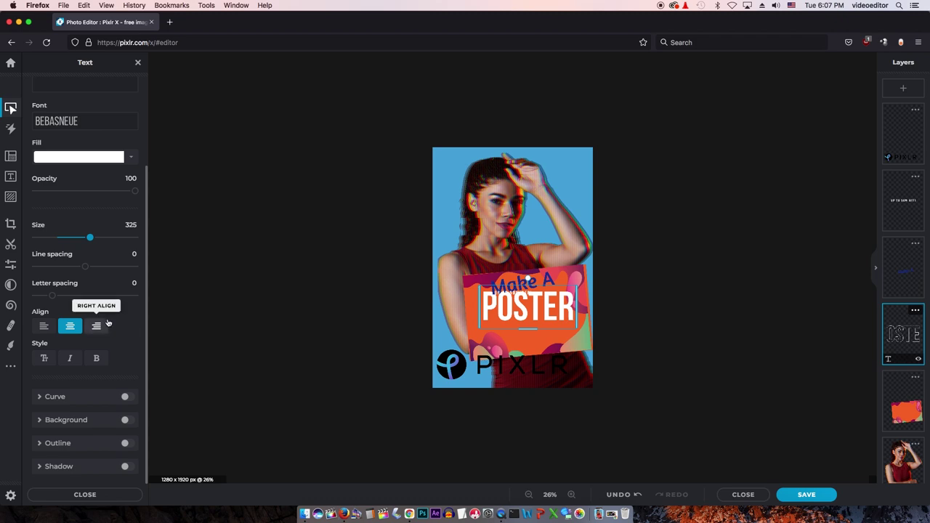
pyautogui.scroll(3, 109, 305)
pyautogui.click(107, 242)
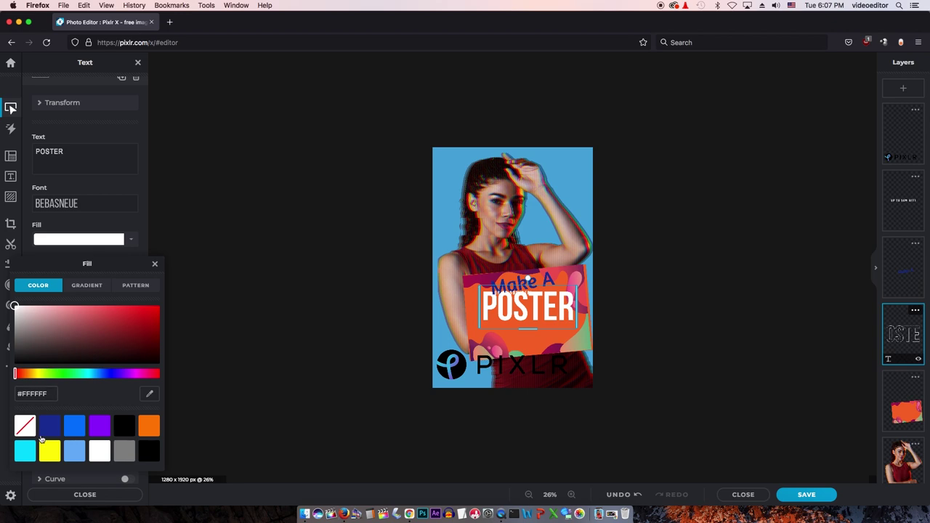
pyautogui.click(79, 426)
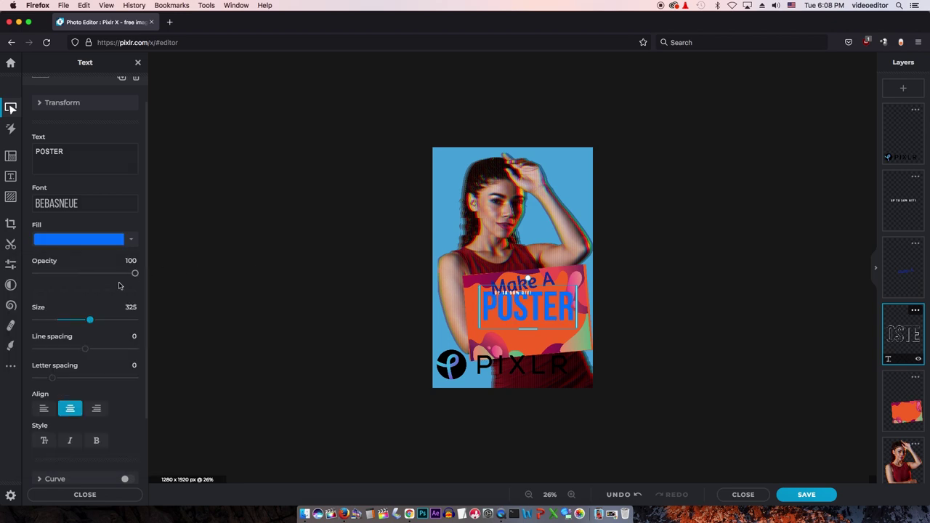
pyautogui.moveTo(91, 322); pyautogui.dragTo(93, 320)
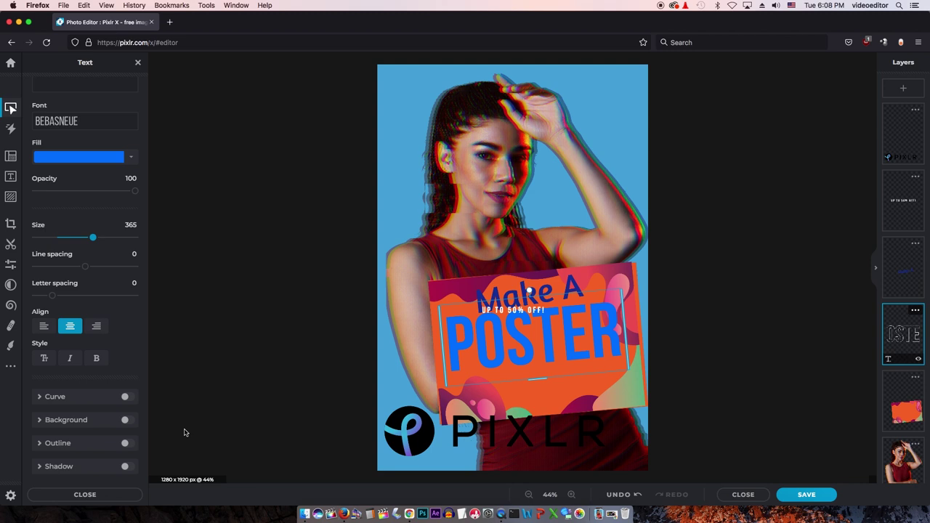
# Give POSTER a black drop shadow at 41 opacity.
pyautogui.click(128, 467)
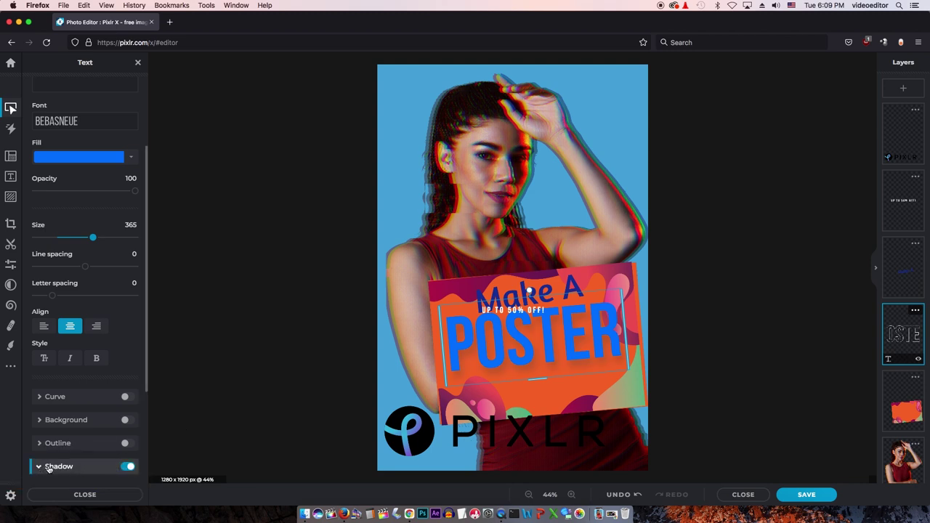
pyautogui.moveTo(105, 433)
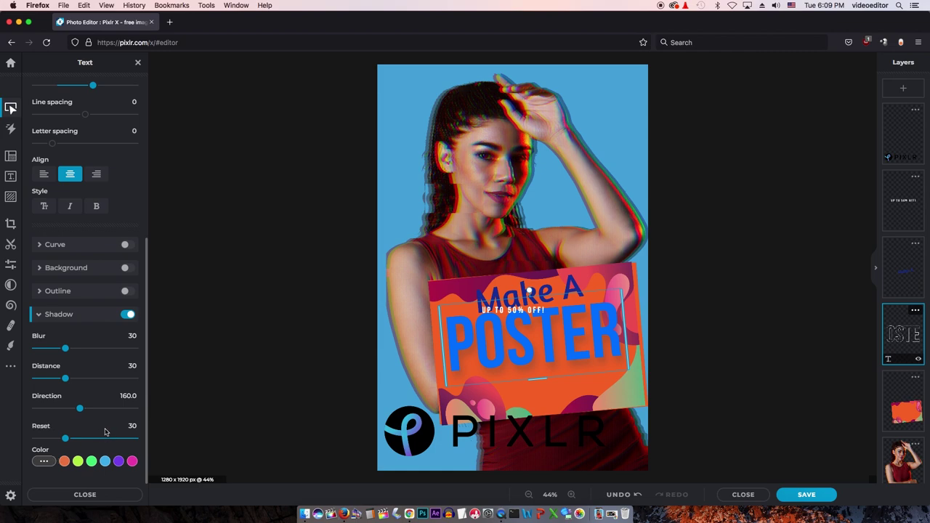
pyautogui.click(125, 426)
pyautogui.click(44, 461)
pyautogui.click(104, 439)
pyautogui.moveTo(138, 379); pyautogui.dragTo(138, 429)
pyautogui.moveTo(64, 345)
pyautogui.mouseDown()
pyautogui.moveTo(93, 345)
pyautogui.moveTo(72, 345)
pyautogui.moveTo(86, 346)
pyautogui.mouseUp()
# Select the 'Up to 50% off!' line, nudge it down and retype it as 'Using'.
pyautogui.click(511, 300)
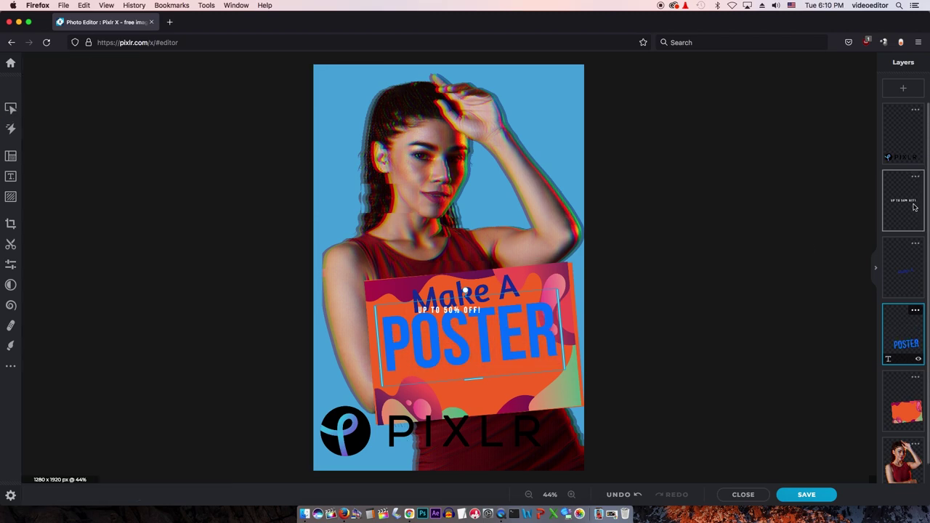
pyautogui.click(914, 207)
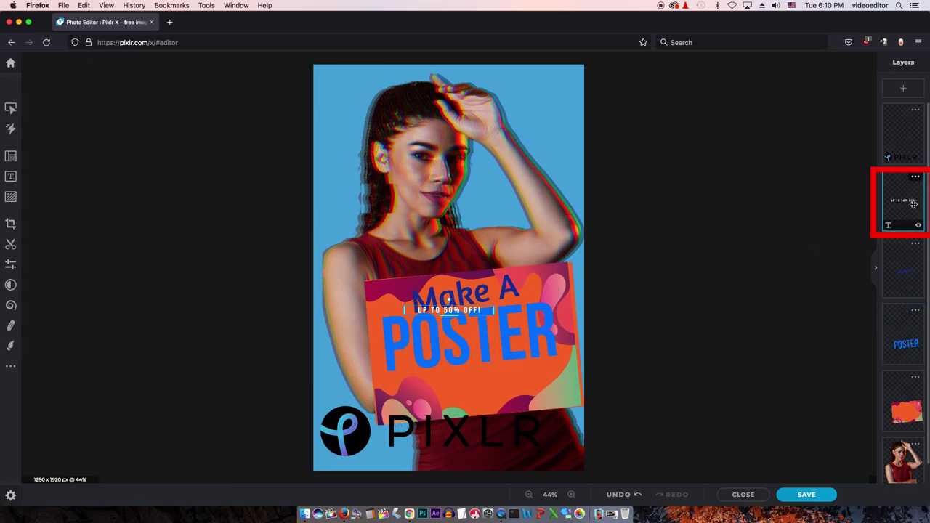
pyautogui.moveTo(462, 309); pyautogui.dragTo(463, 313)
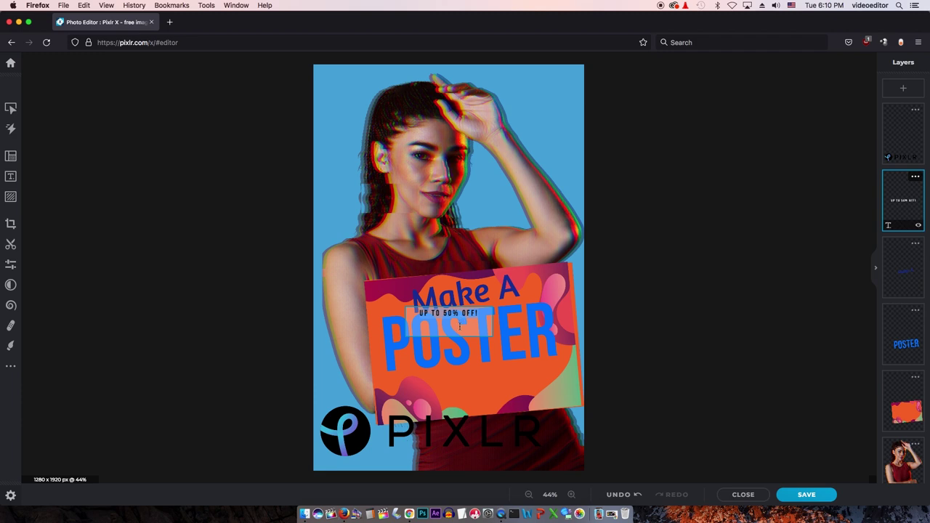
pyautogui.click(10, 107)
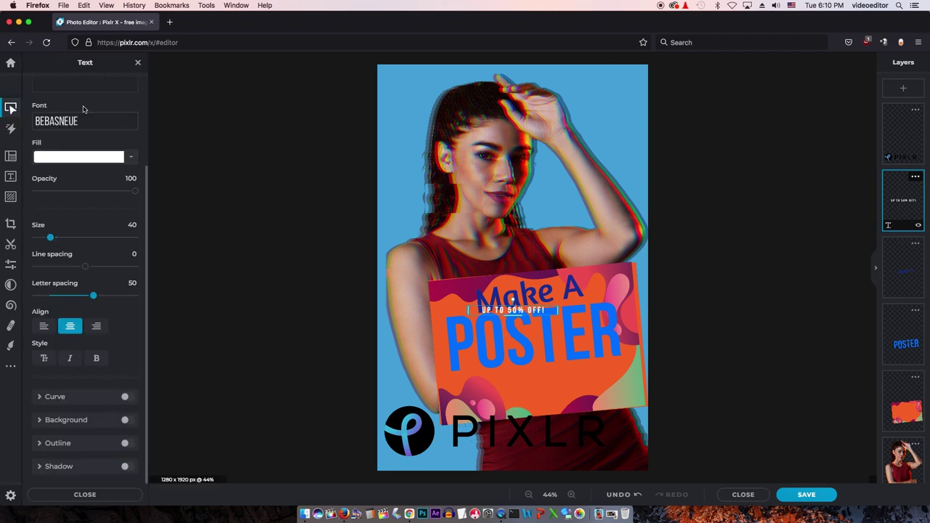
pyautogui.moveTo(81, 183); pyautogui.dragTo(9, 183)
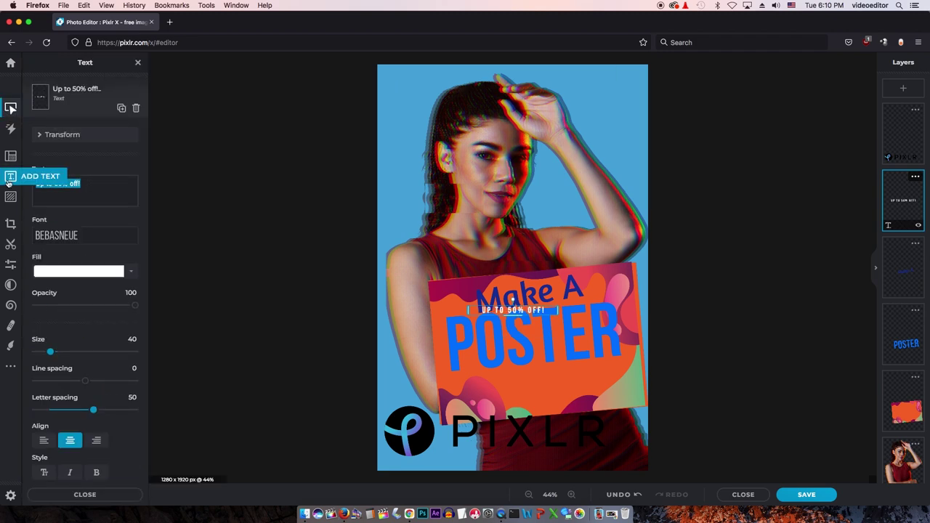
pyautogui.write('Using')
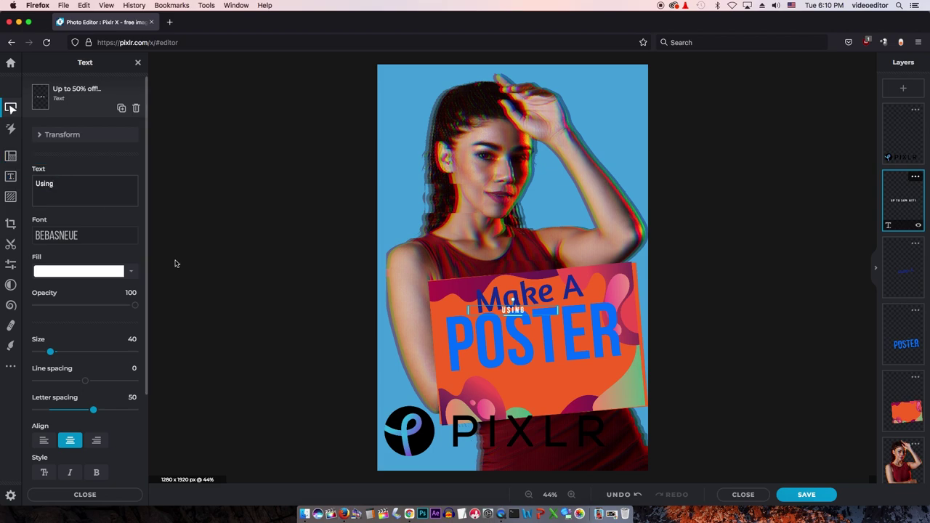
# Style 'Using' in dark blue Amaranth at size 145 with letter spacing 12.
pyautogui.click(118, 237)
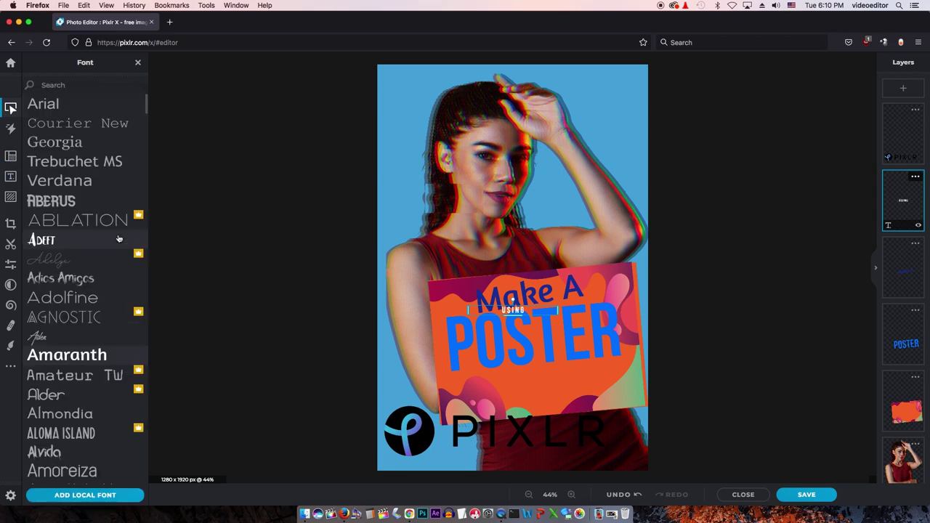
pyautogui.click(100, 355)
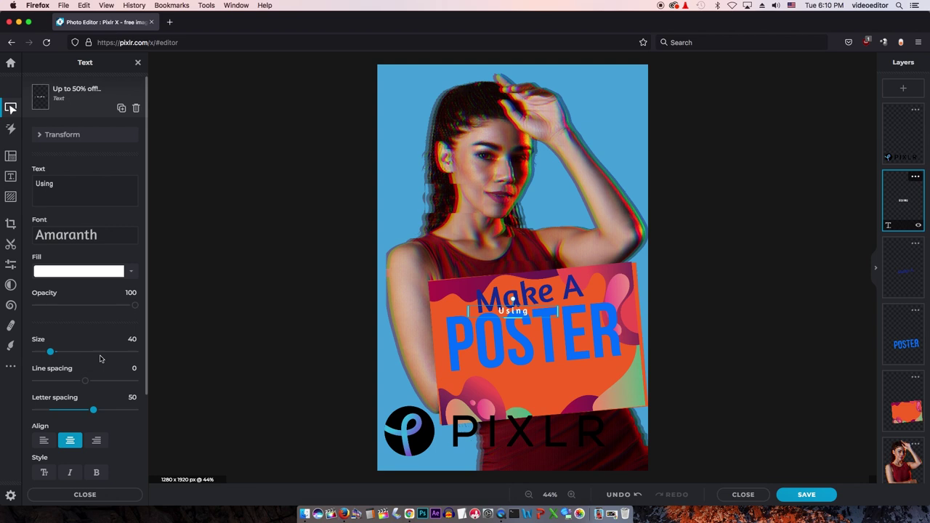
pyautogui.click(119, 271)
pyautogui.click(76, 429)
pyautogui.click(53, 353)
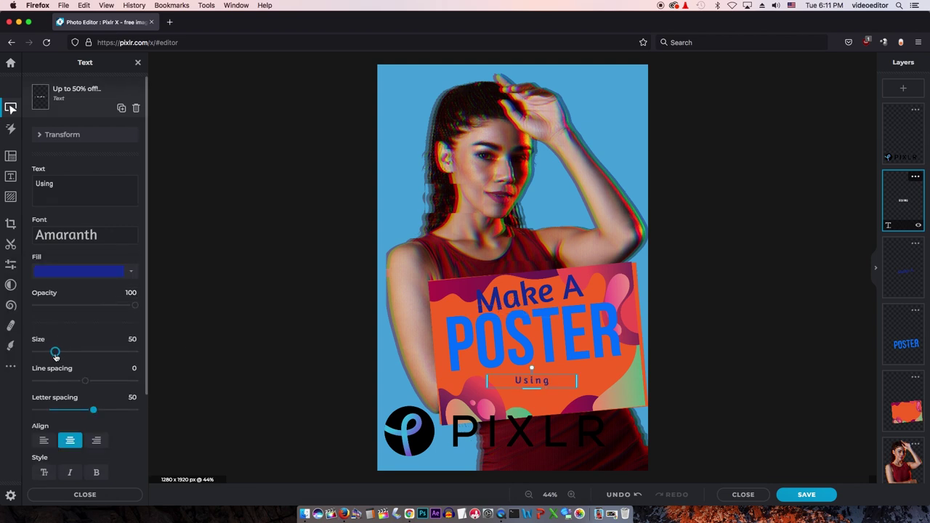
pyautogui.moveTo(54, 354); pyautogui.dragTo(79, 352)
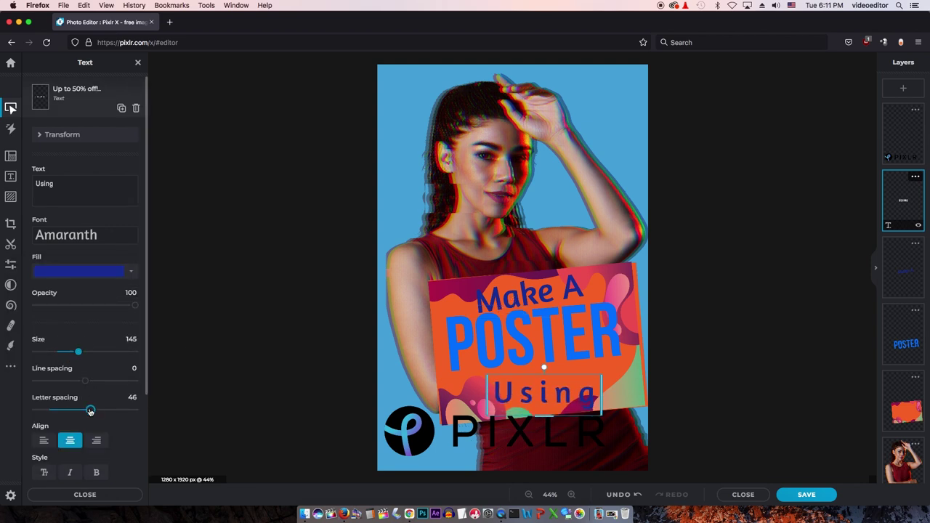
pyautogui.moveTo(93, 410); pyautogui.dragTo(63, 409)
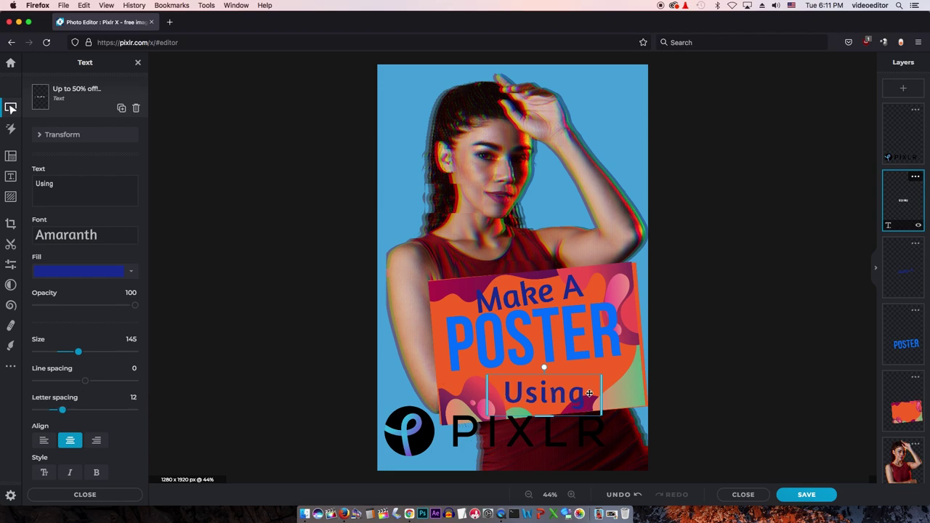
# Center 'Using' just below POSTER and turn on its outline.
pyautogui.moveTo(575, 395); pyautogui.dragTo(570, 395)
pyautogui.moveTo(571, 391); pyautogui.dragTo(572, 385)
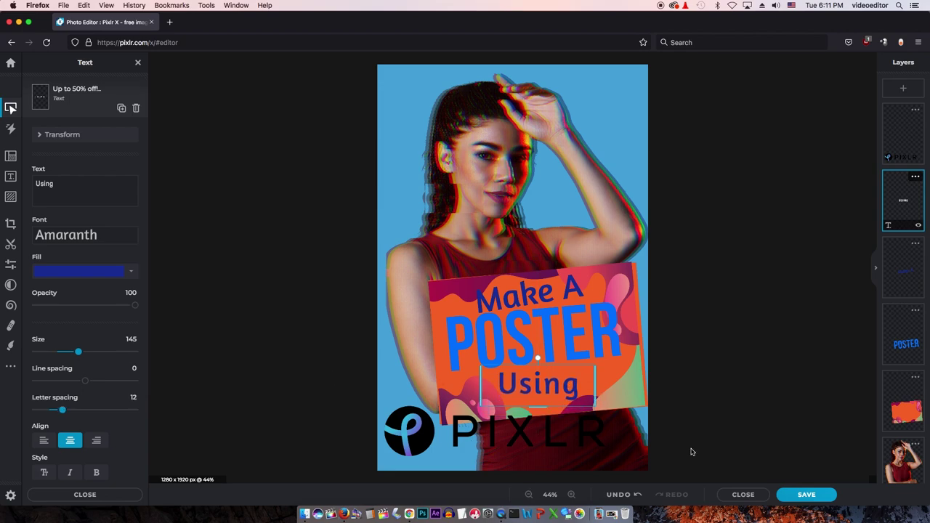
pyautogui.scroll(-3, 130, 444)
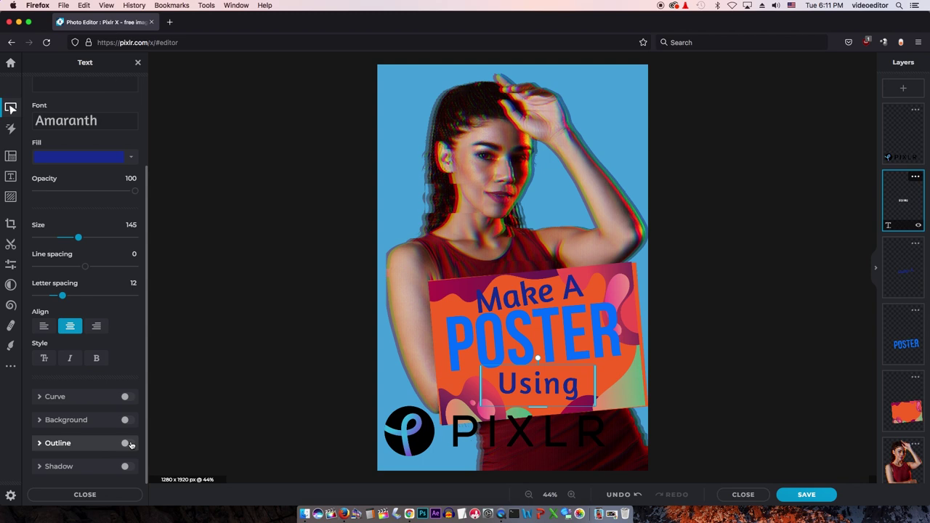
pyautogui.click(131, 445)
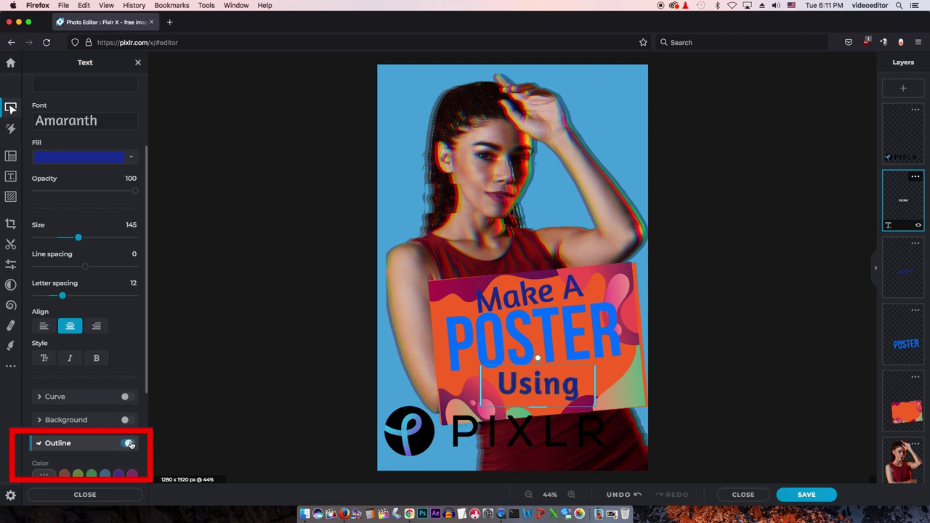
# Set the white outline on 'Using' to size 20, keeping the letters solid dark blue.
pyautogui.scroll(-1, 91, 446)
pyautogui.scroll(-1, 91, 445)
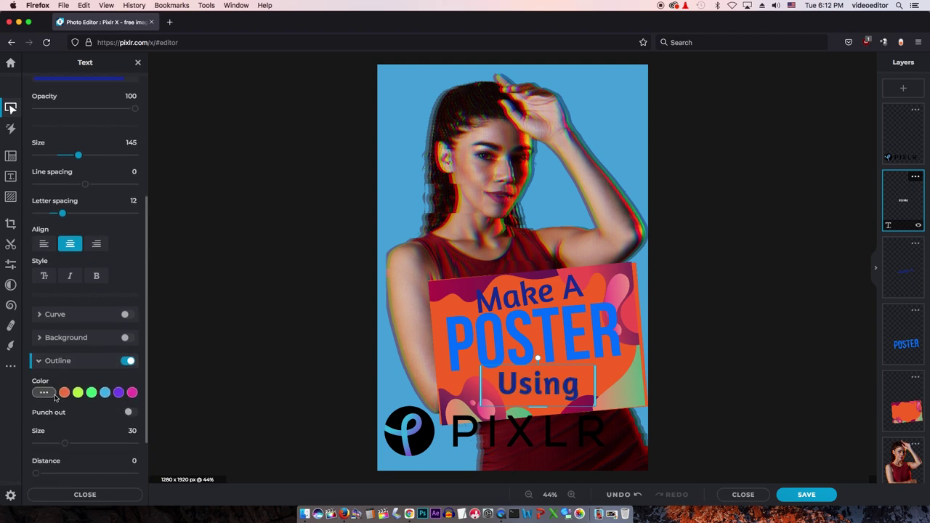
pyautogui.click(44, 392)
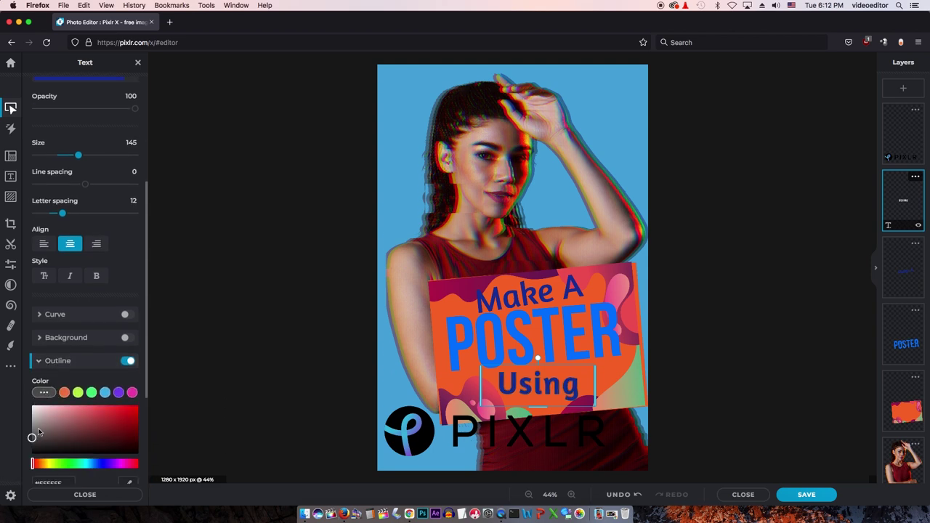
pyautogui.scroll(-4, 52, 378)
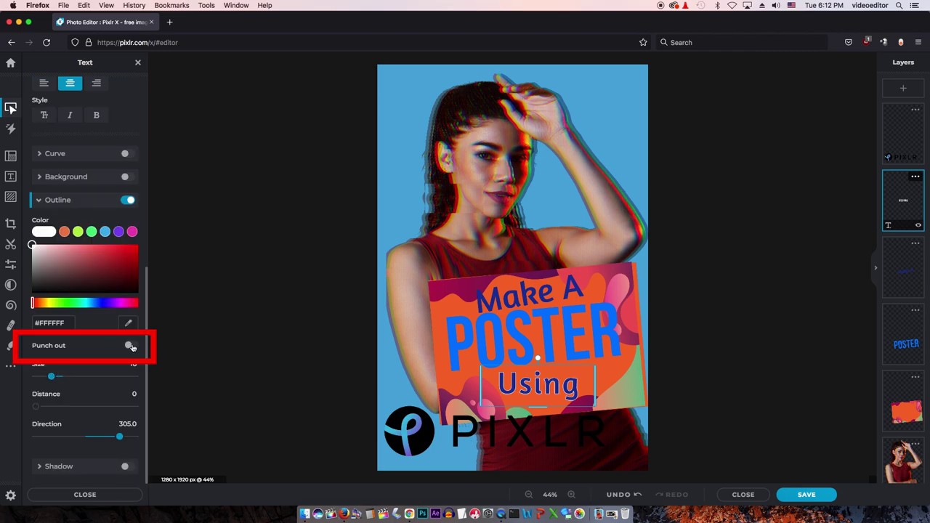
pyautogui.click(131, 346)
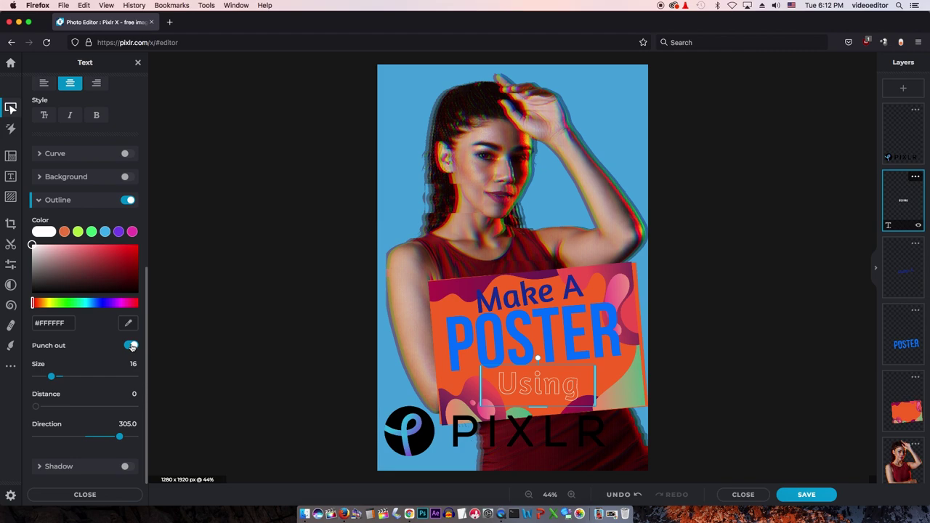
pyautogui.click(131, 346)
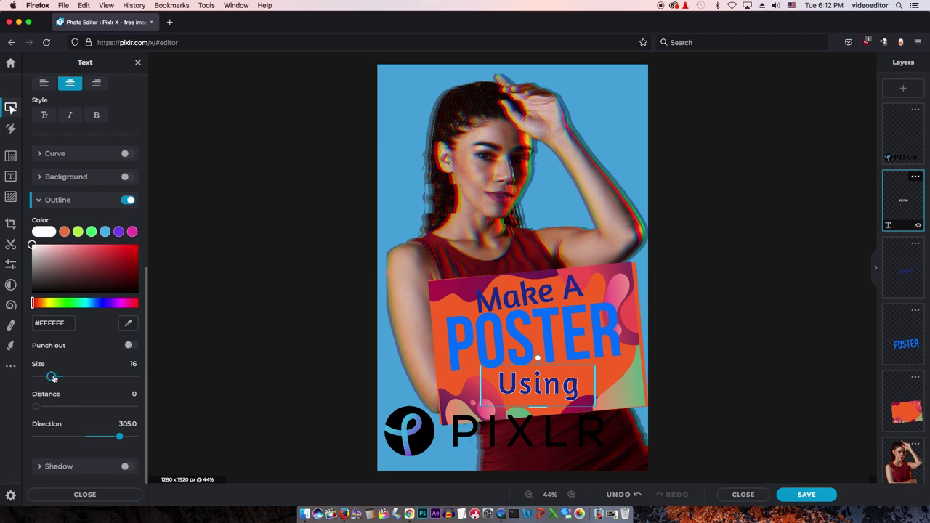
pyautogui.moveTo(51, 377); pyautogui.dragTo(55, 378)
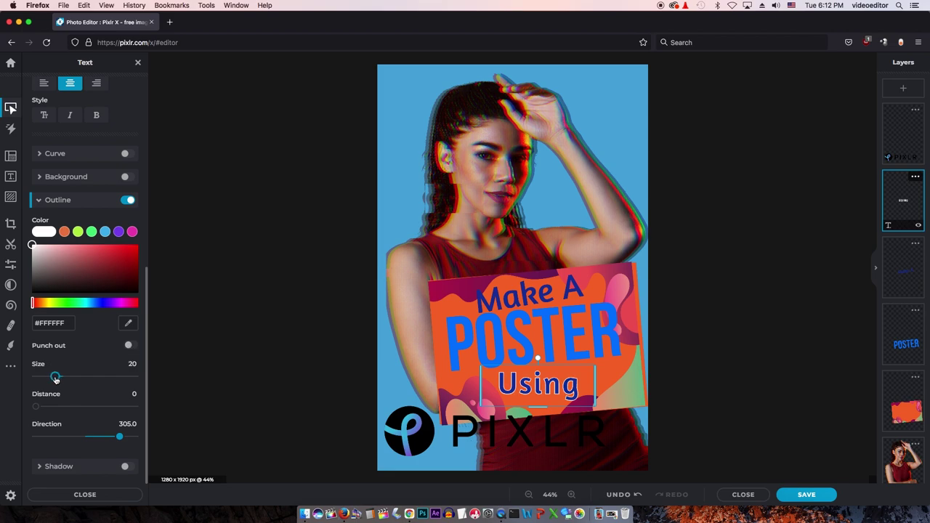
pyautogui.click(211, 423)
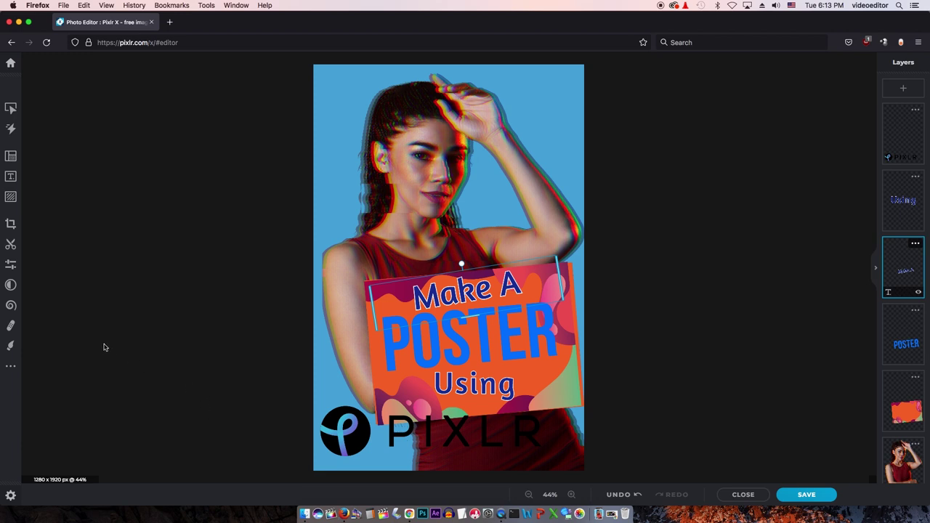
# On a new layer, draw two grey (#ADADAD) lines from the model's hand to the card corners.
pyautogui.click(11, 348)
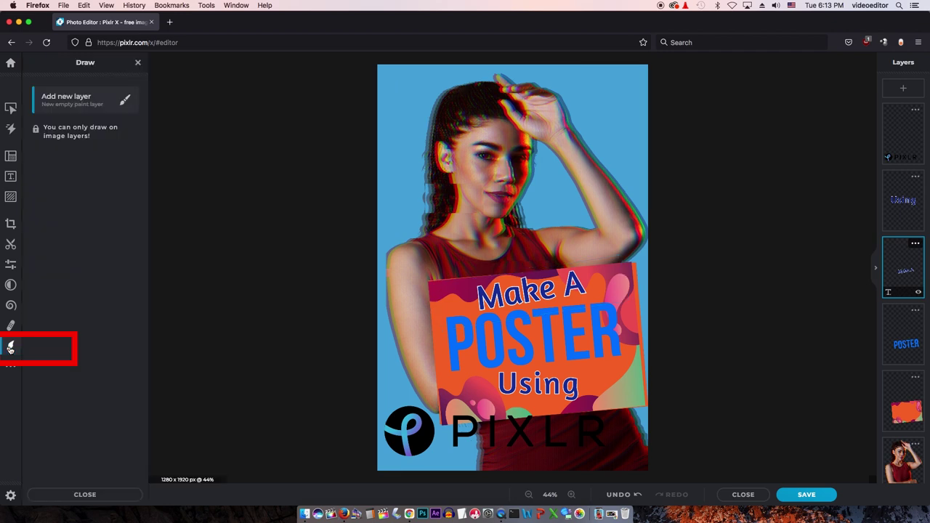
pyautogui.click(78, 104)
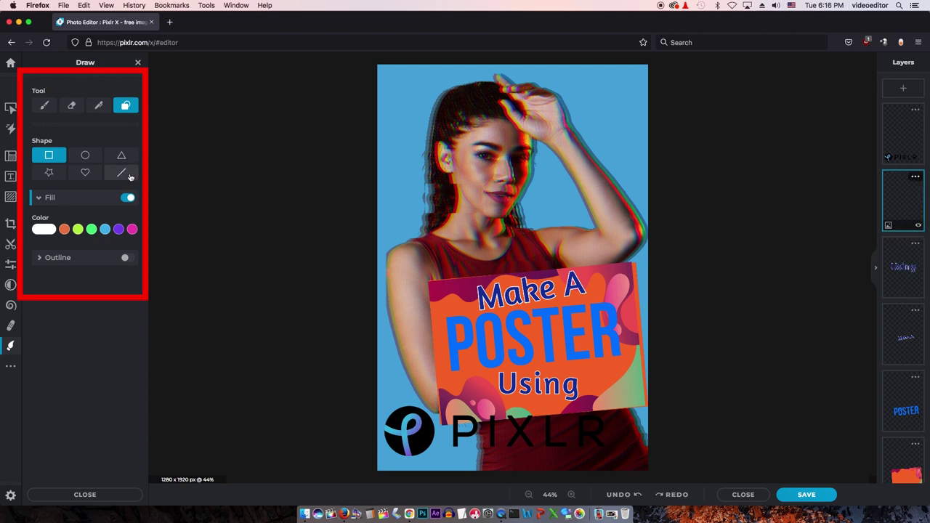
pyautogui.click(130, 175)
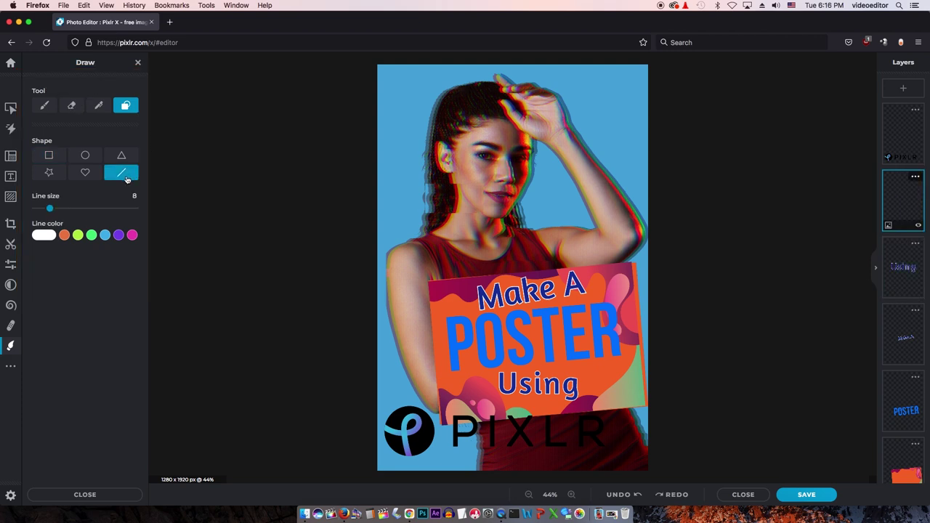
pyautogui.click(44, 238)
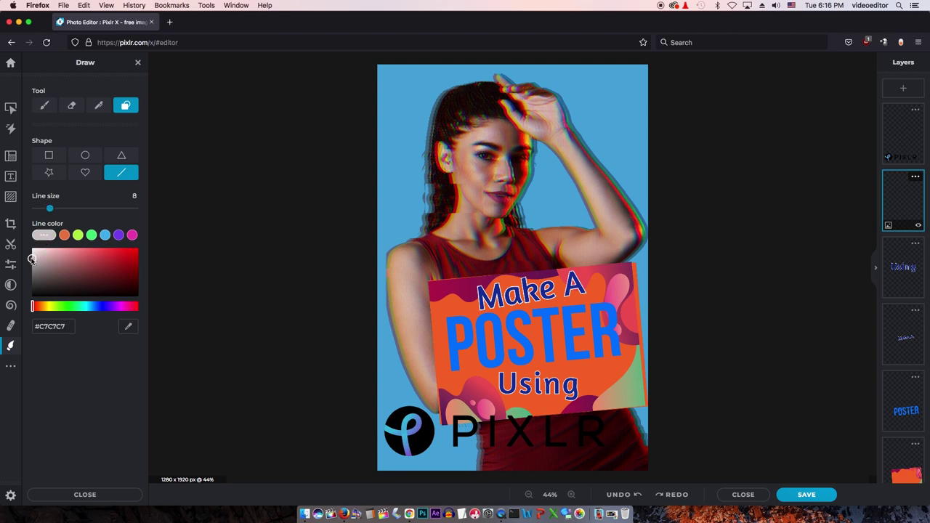
pyautogui.moveTo(34, 260); pyautogui.dragTo(31, 263)
pyautogui.click(31, 265)
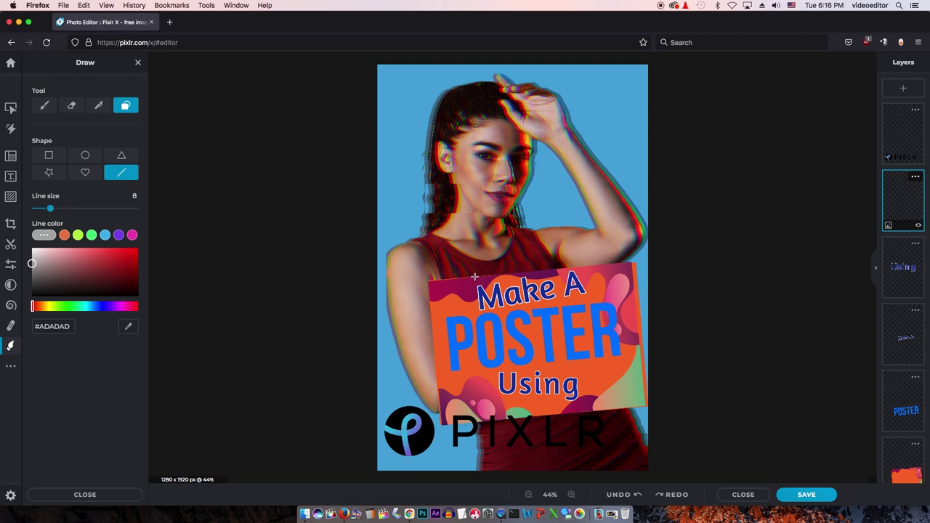
pyautogui.moveTo(475, 276); pyautogui.dragTo(517, 127)
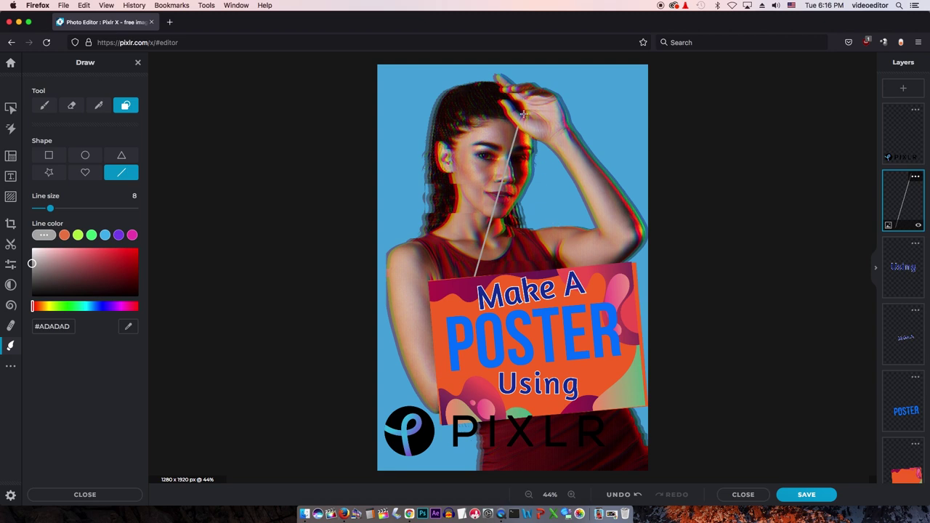
pyautogui.moveTo(523, 114); pyautogui.dragTo(581, 266)
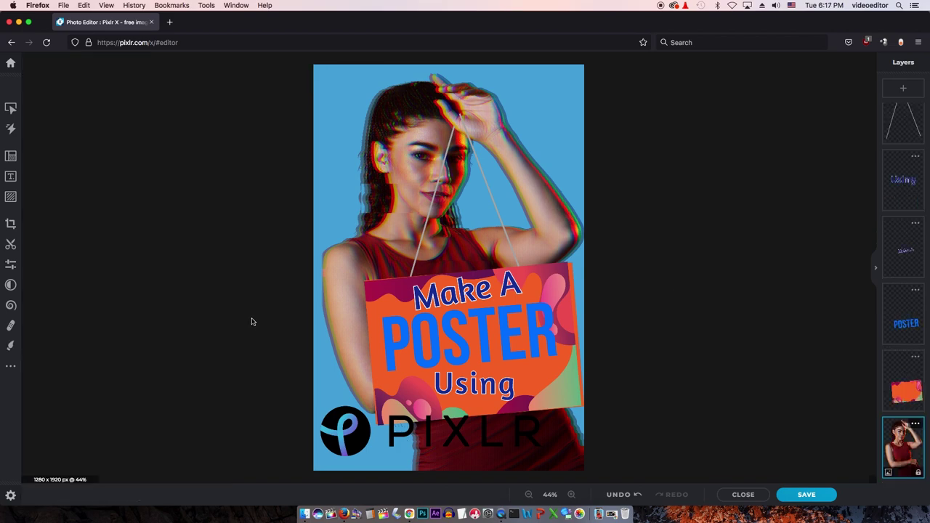
# Merge the 'Using' text layer down into the text layer below.
pyautogui.click(915, 155)
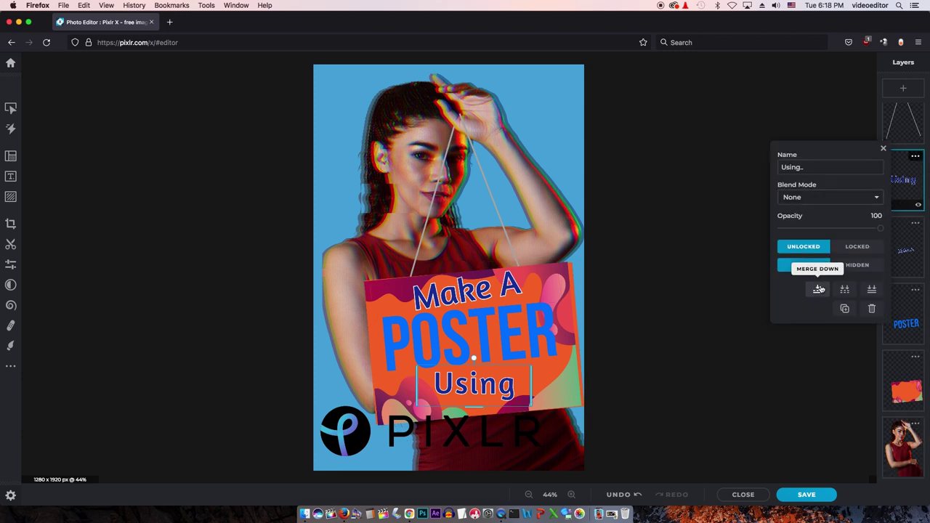
pyautogui.click(819, 289)
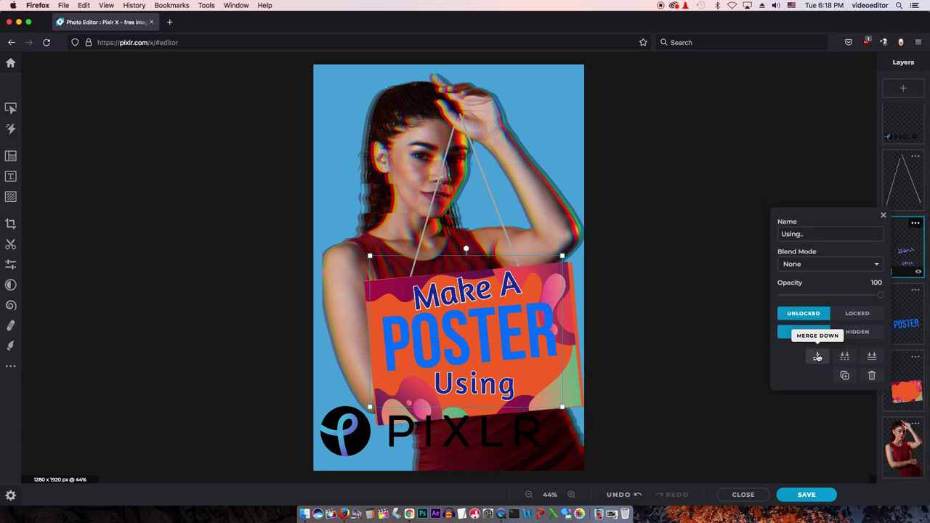
pyautogui.click(883, 215)
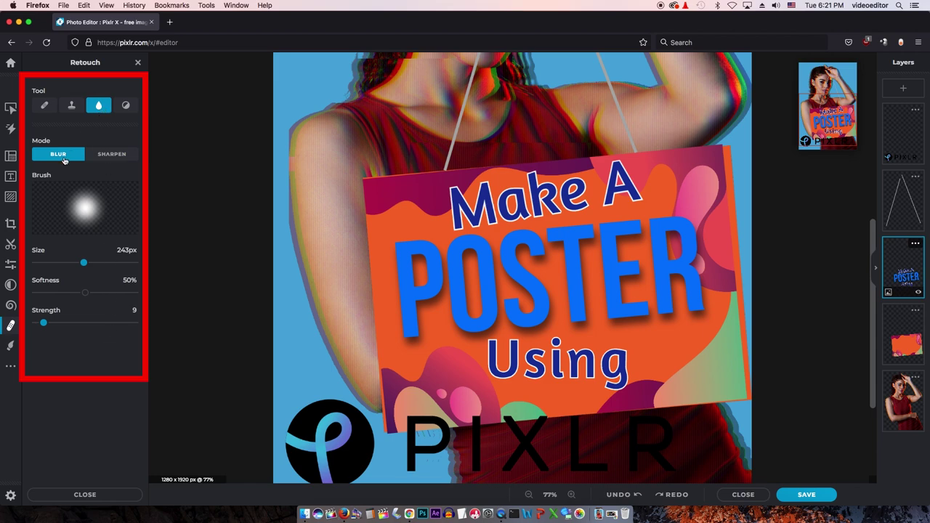
# Brush across the card lettering with an enlarged, stronger Blur retouch brush.
pyautogui.moveTo(84, 263); pyautogui.dragTo(89, 263)
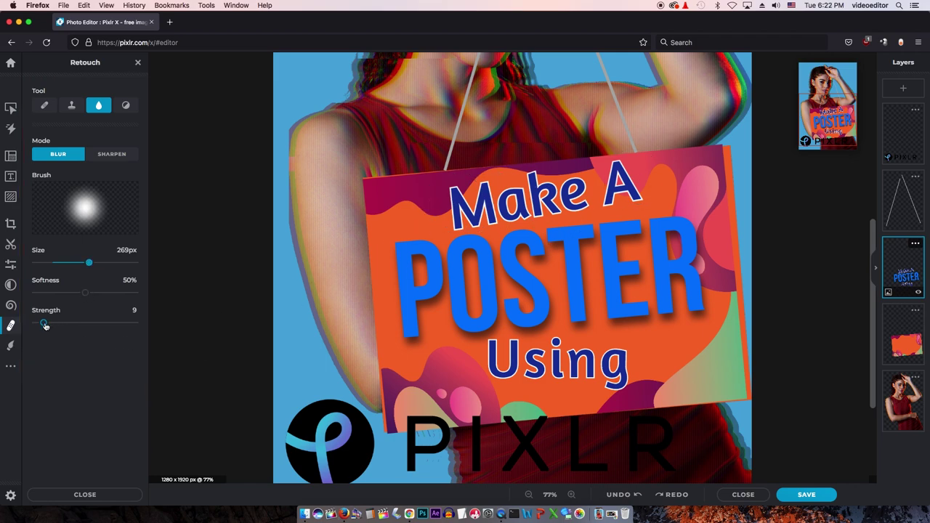
pyautogui.moveTo(44, 323); pyautogui.dragTo(44, 328)
pyautogui.moveTo(451, 195); pyautogui.dragTo(669, 166)
pyautogui.moveTo(89, 263); pyautogui.dragTo(119, 262)
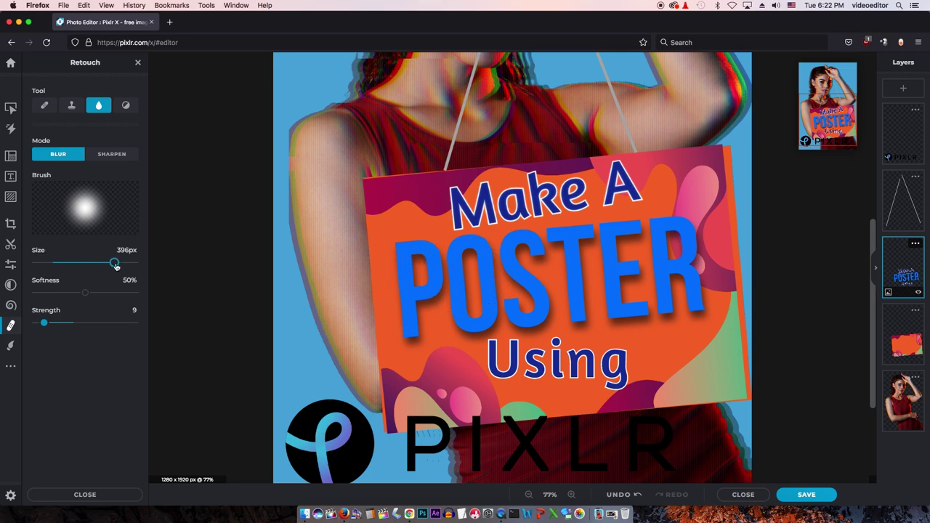
pyautogui.scroll(5, 411, 294)
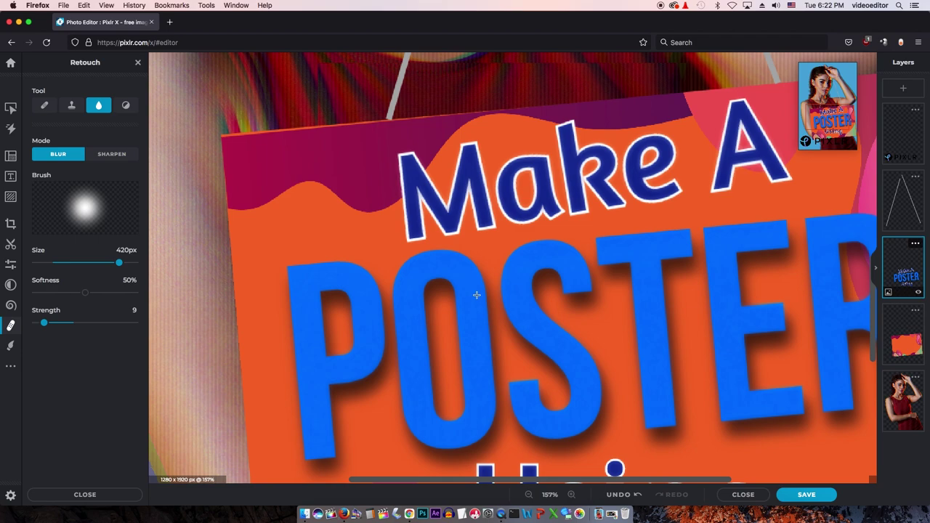
pyautogui.scroll(-3, 581, 400)
pyautogui.scroll(-3, 546, 285)
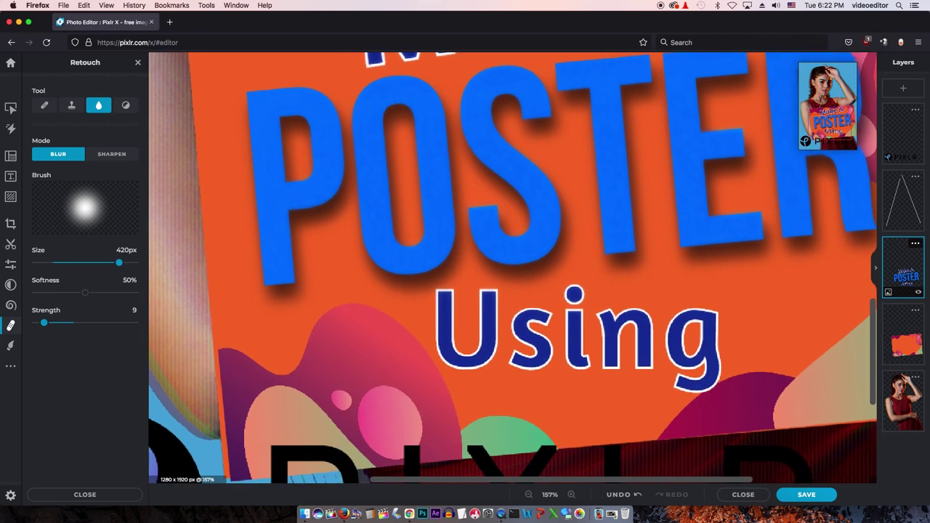
pyautogui.scroll(-3, 565, 320)
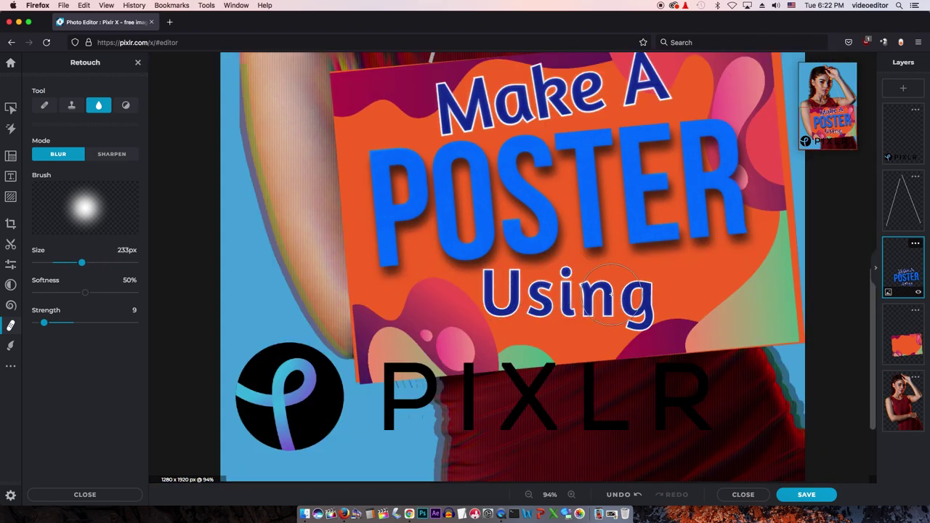
pyautogui.scroll(-5, 565, 320)
pyautogui.scroll(-2, 610, 305)
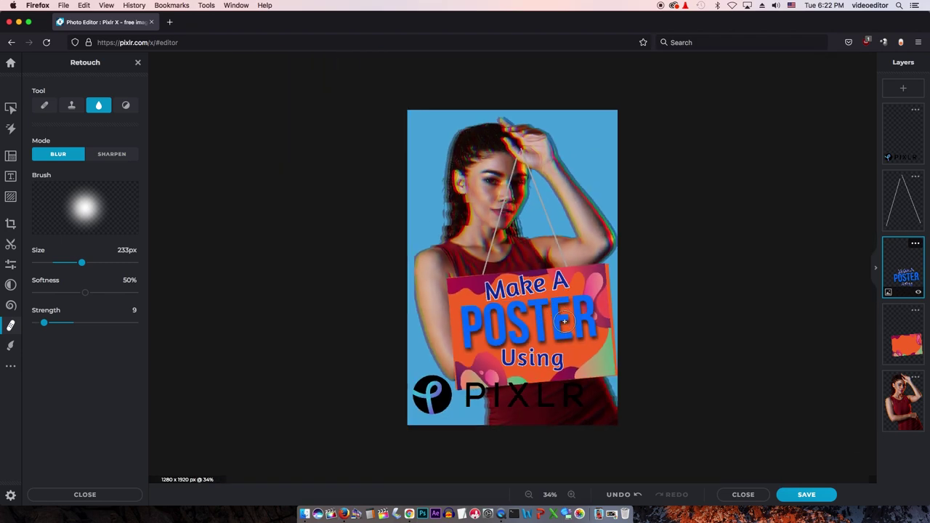
pyautogui.scroll(1, 654, 291)
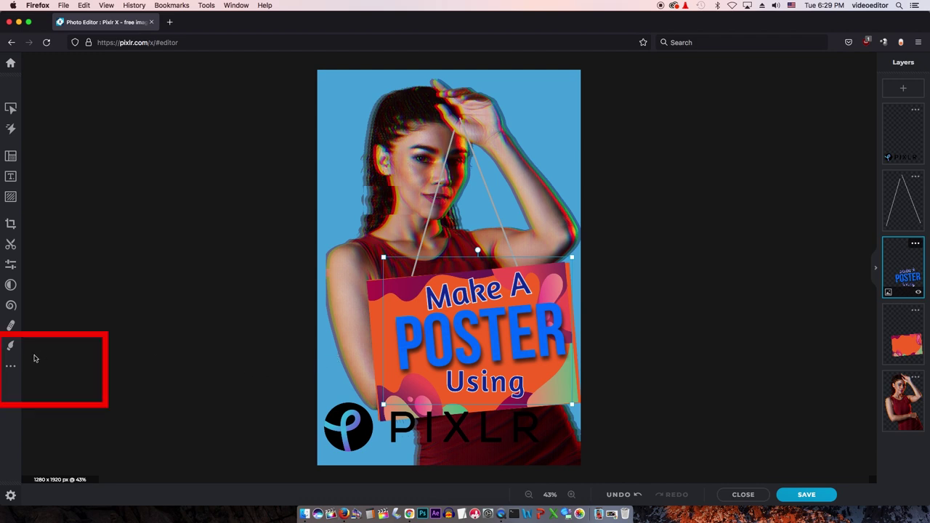
# Open the '...' more tools menu in the left toolbar.
pyautogui.click(14, 365)
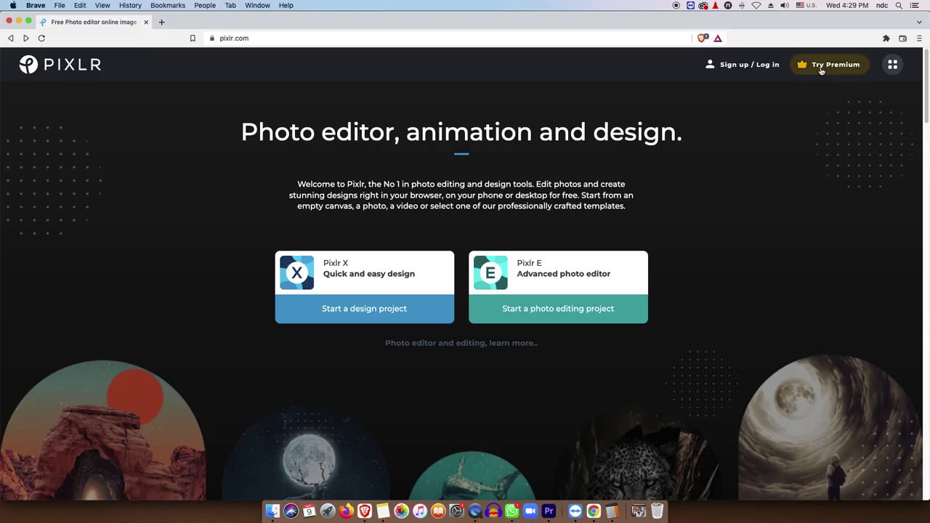
# Open Pixlr's Try Premium pricing page and scroll down to the plan cards.
pyautogui.click(821, 65)
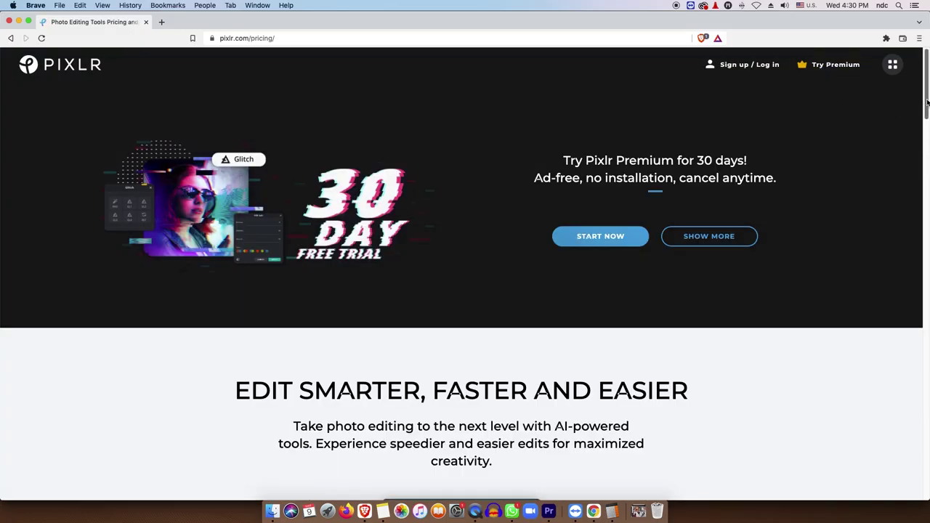
pyautogui.moveTo(927, 103); pyautogui.dragTo(927, 147)
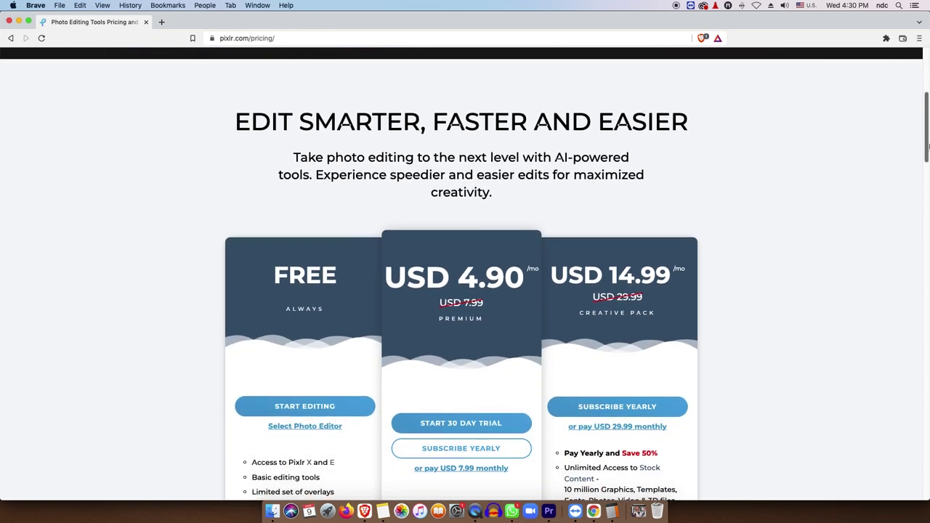
pyautogui.moveTo(927, 127); pyautogui.dragTo(928, 151)
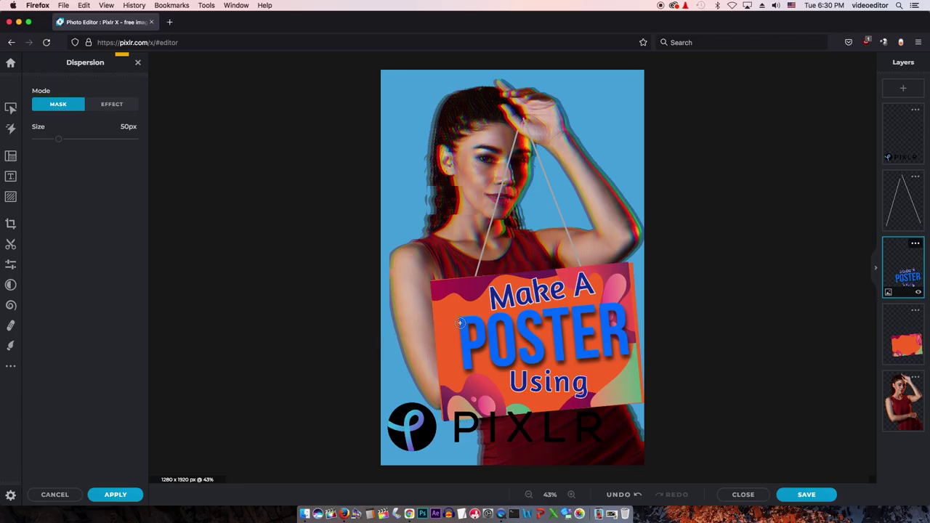
# Mask the left edge of the P, choose Glimmer particles and apply the dispersion.
pyautogui.moveTo(460, 323); pyautogui.dragTo(462, 365)
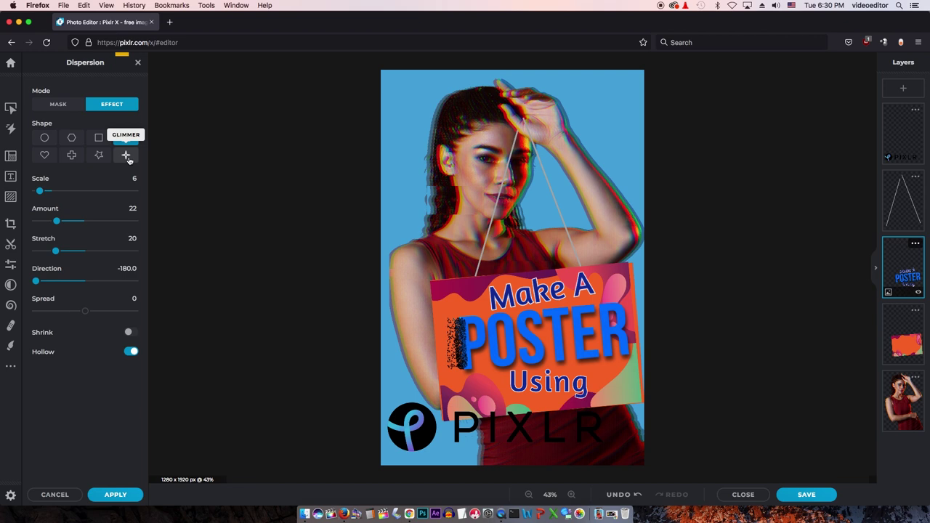
pyautogui.click(127, 158)
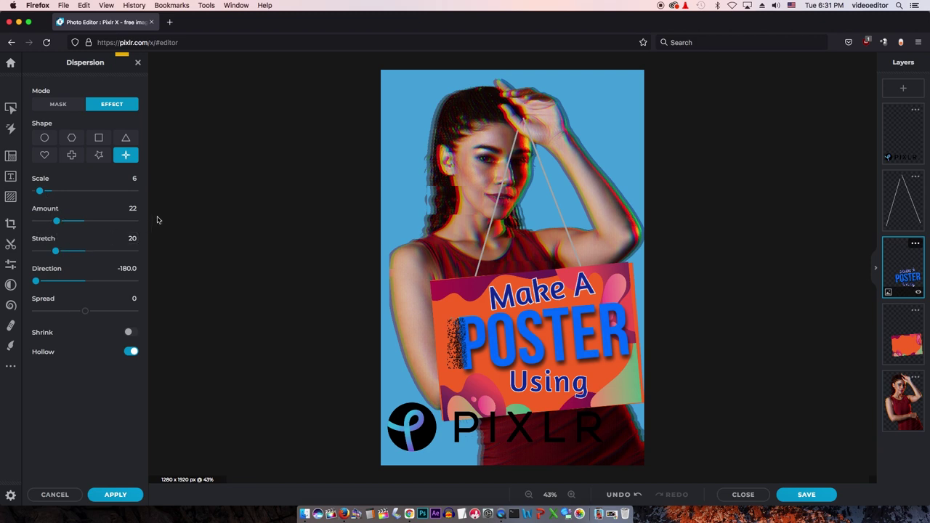
pyautogui.click(118, 495)
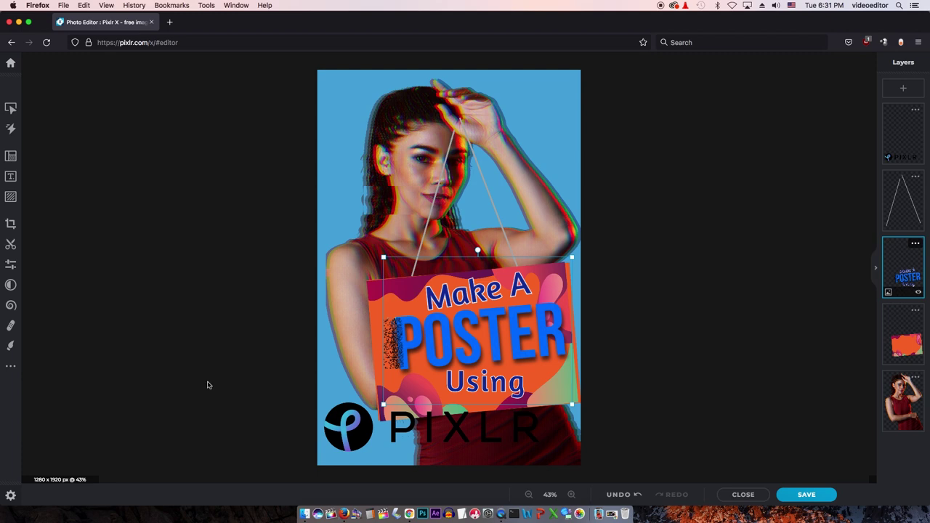
# Open the arrangement options, leaving the poster for the 'Eat & Live Healthy' juice template.
pyautogui.click(210, 385)
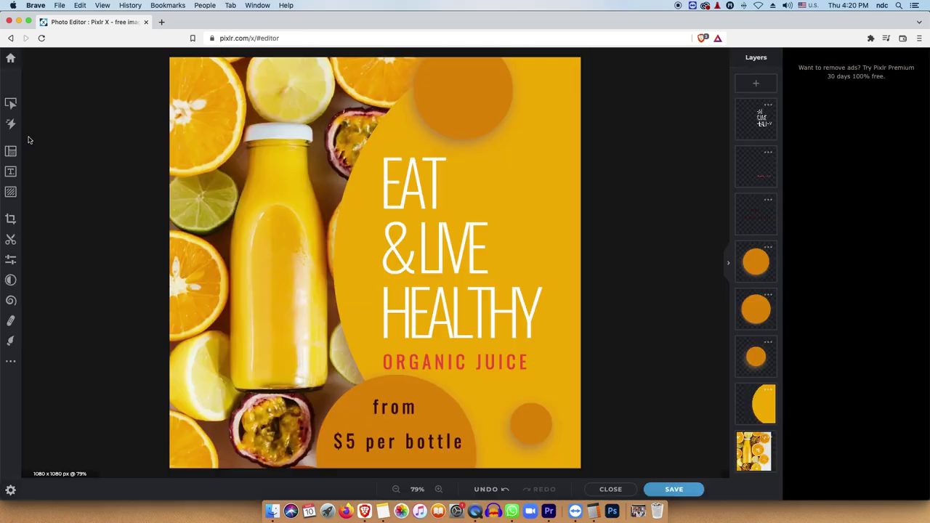
# Choose the Animation tool, which brings up Pixlr's Premium free-trial pricing page.
pyautogui.click(9, 125)
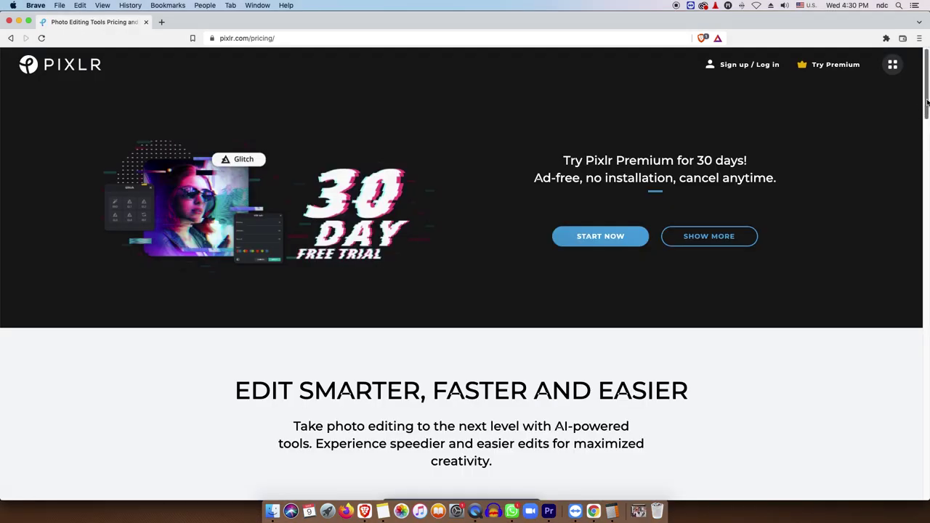
# Scroll down to the Free, USD 4.90 Premium and USD 14.99 Creative Pack feature lists.
pyautogui.moveTo(927, 101); pyautogui.dragTo(927, 147)
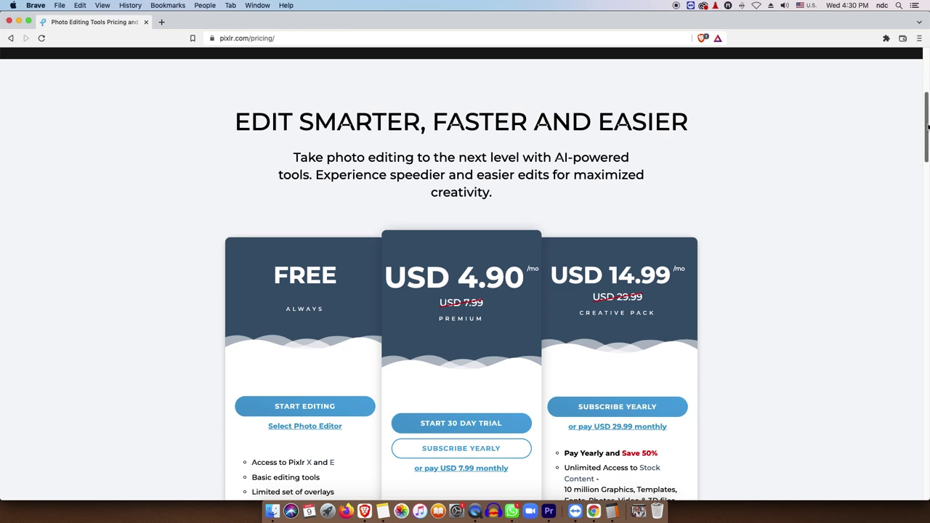
pyautogui.moveTo(927, 127); pyautogui.dragTo(928, 151)
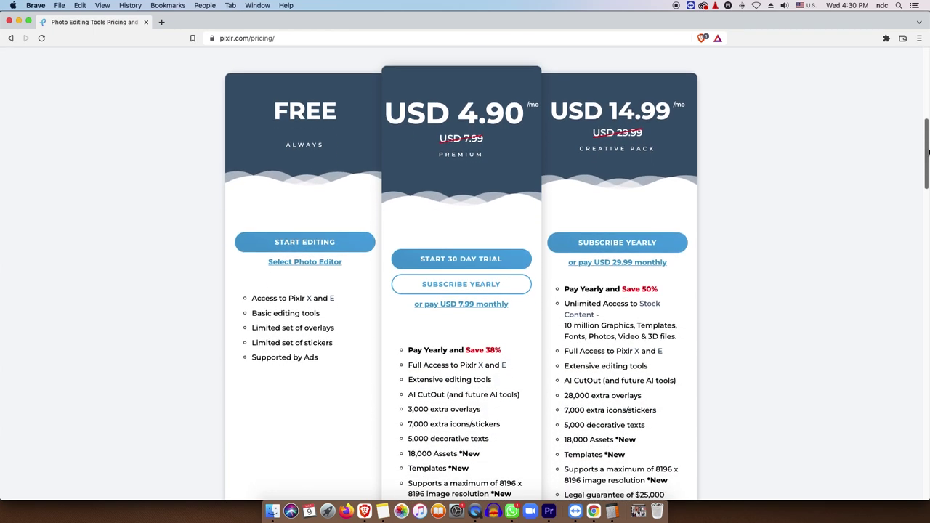